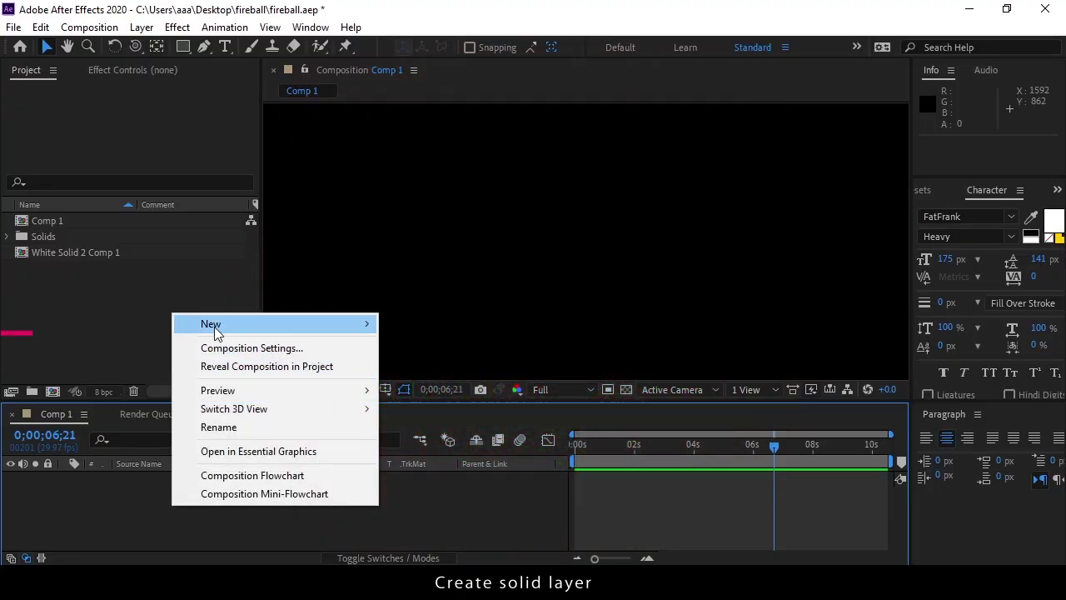
Add a new white solid layer to Comp 1.
mouse_move(369, 325)
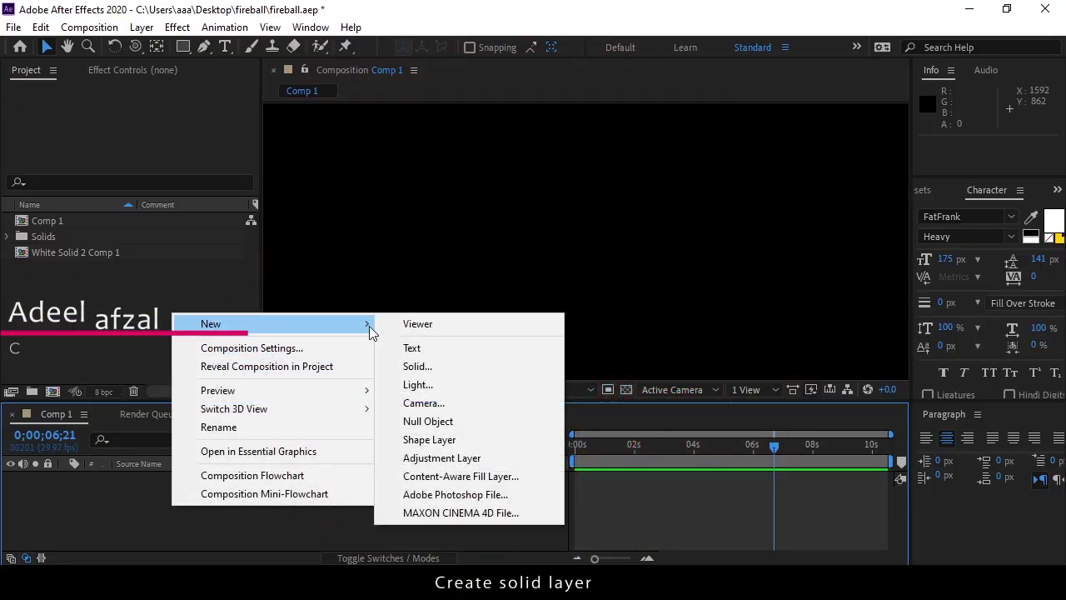
click(430, 366)
click(474, 457)
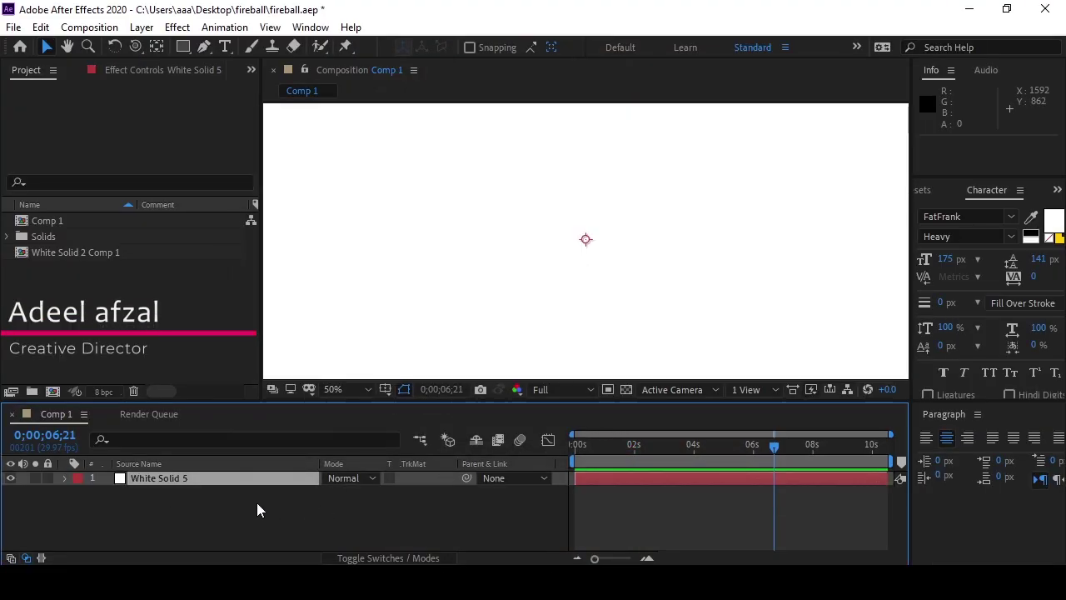
Apply Fractal Noise to the solid, with Contrast 131 and Brightness -39.
key(ctrl+space)
text(fra)
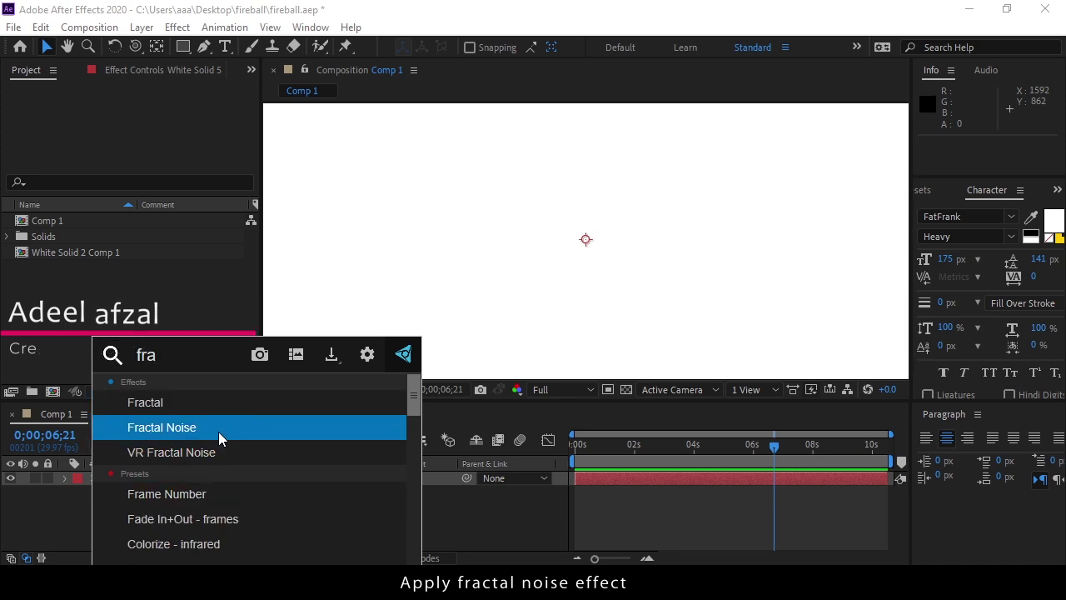
click(214, 432)
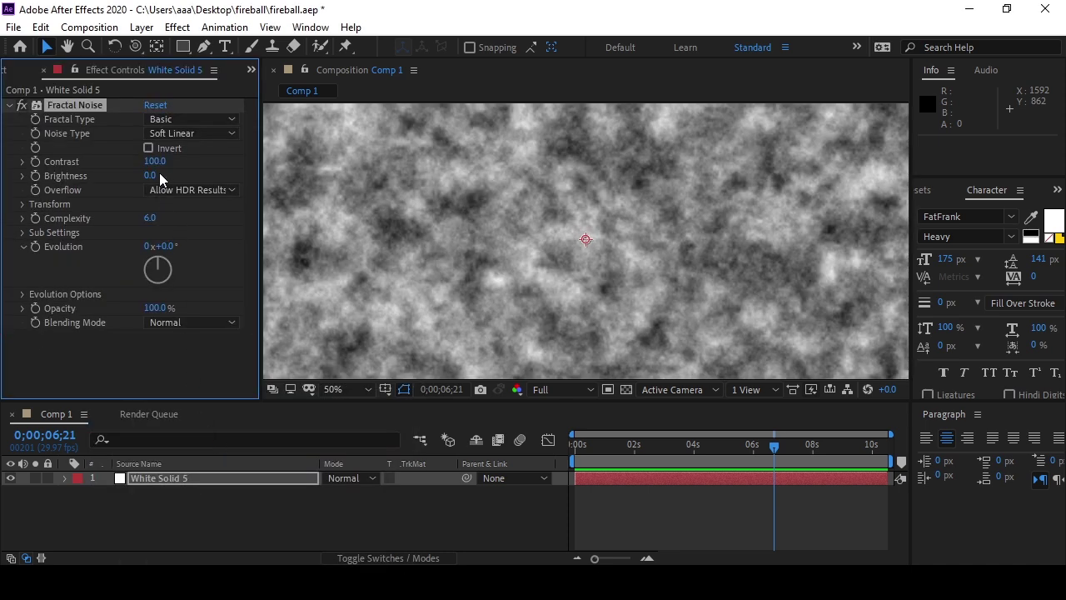
mouse_move(154, 163)
mouse_down()
mouse_move(181, 165)
mouse_move(133, 185)
mouse_up()
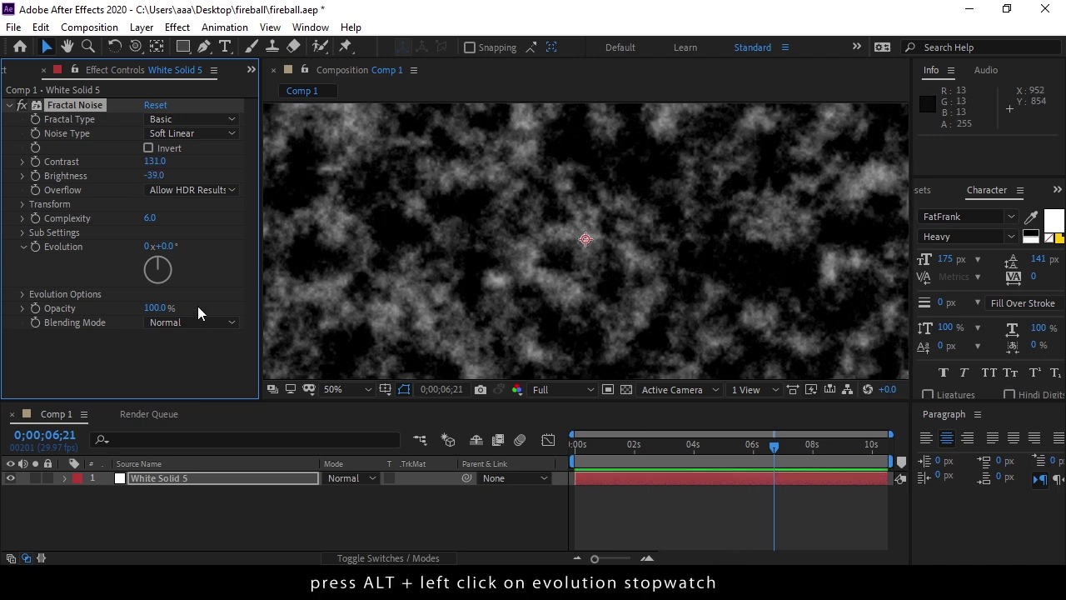
Give the Fractal Noise Evolution the expression time*100.
alt+click(35, 247)
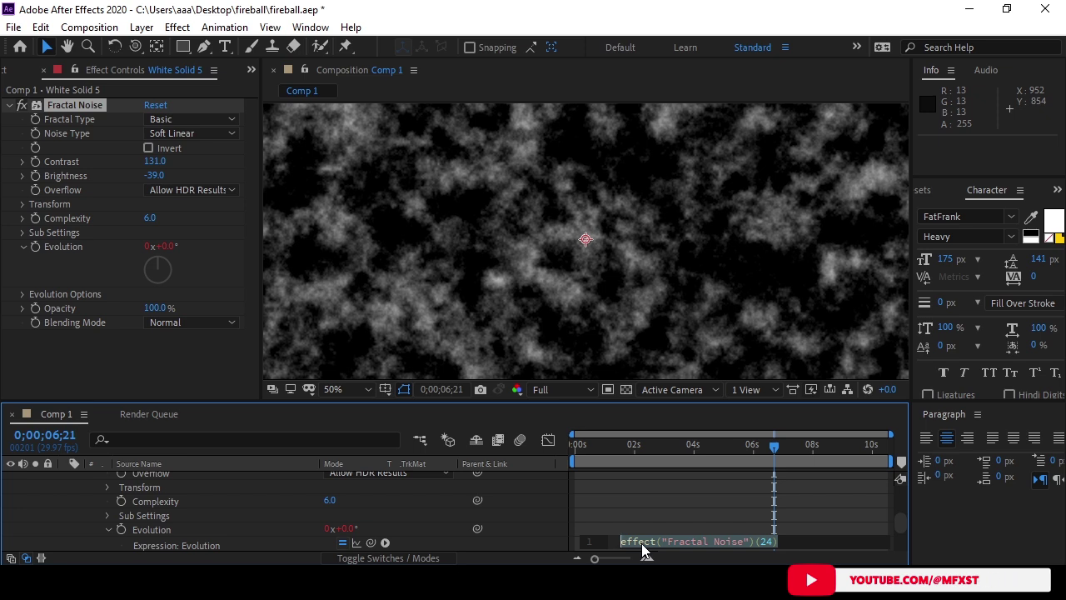
text(tim)
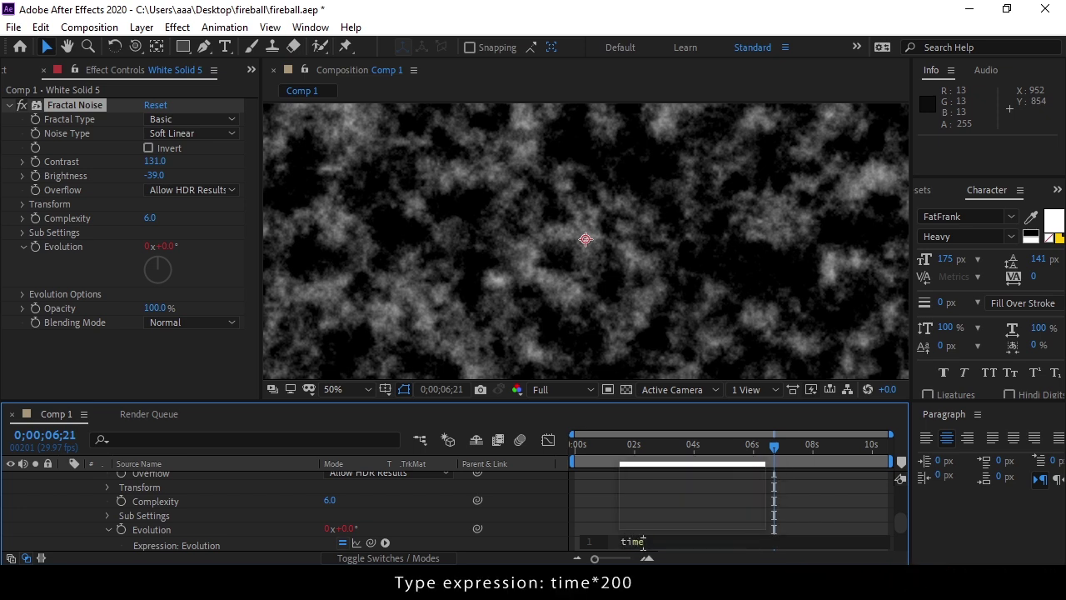
text(e*)
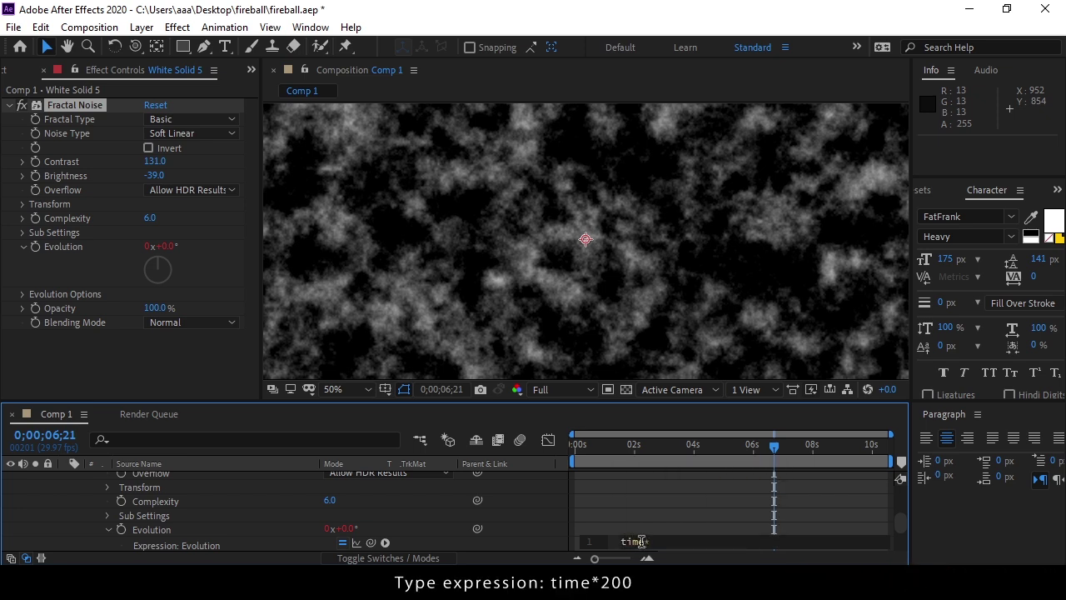
text(*100)
click(670, 516)
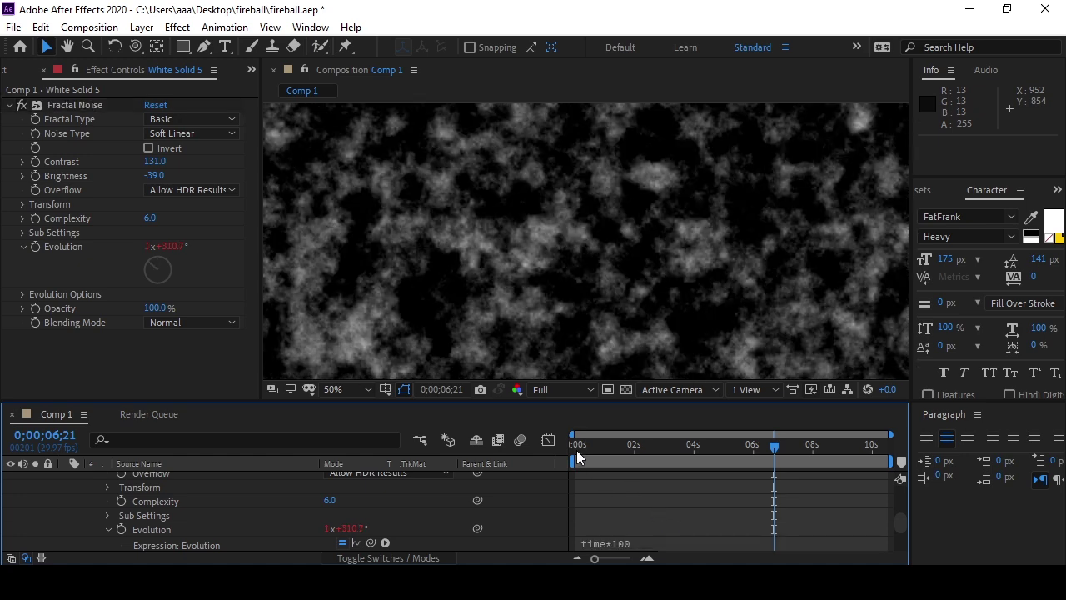
Scrub to preview the animated noise, then collapse White Solid 5's expanded properties.
drag(577, 448, 629, 453)
scroll(509, 177, down, 2)
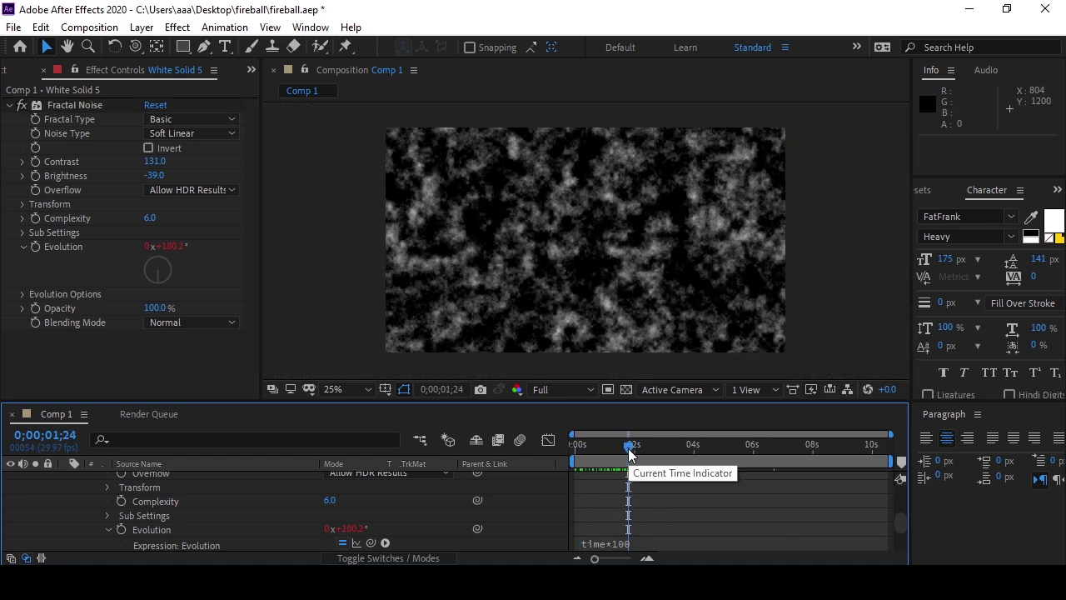
click(238, 492)
scroll(109, 492, up, 5)
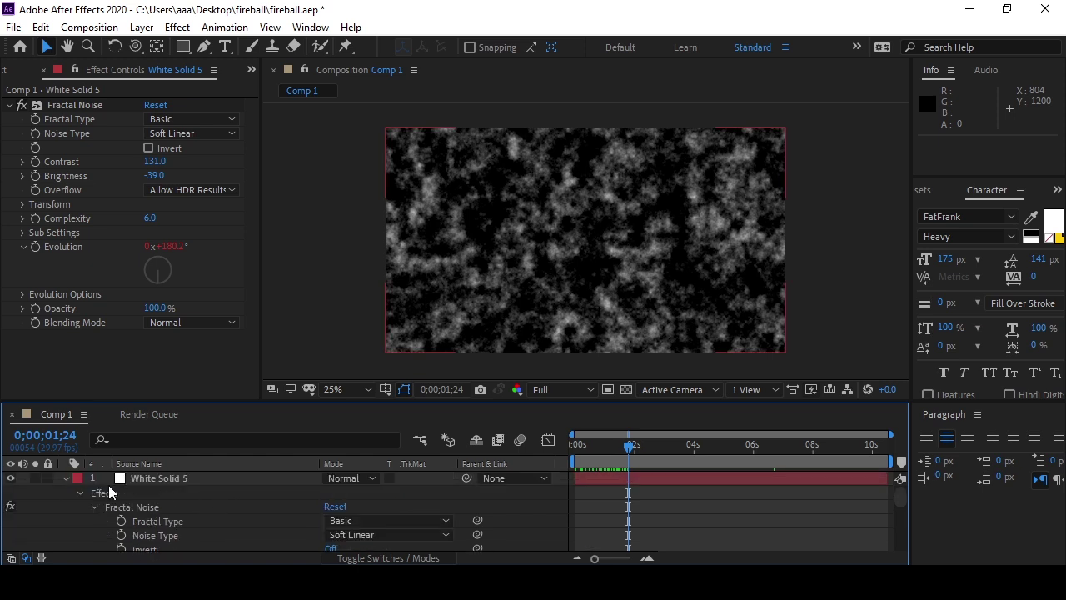
click(65, 479)
click(141, 478)
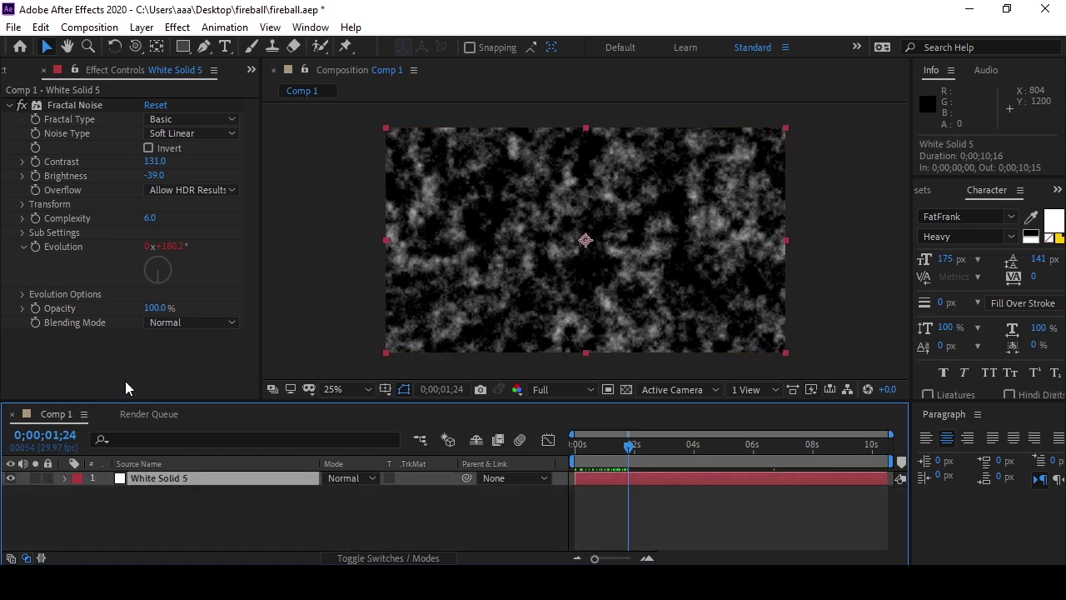
Apply CC Glass to the noise layer and set its Bump Map to None.
key(ctrl+space)
text(cc g)
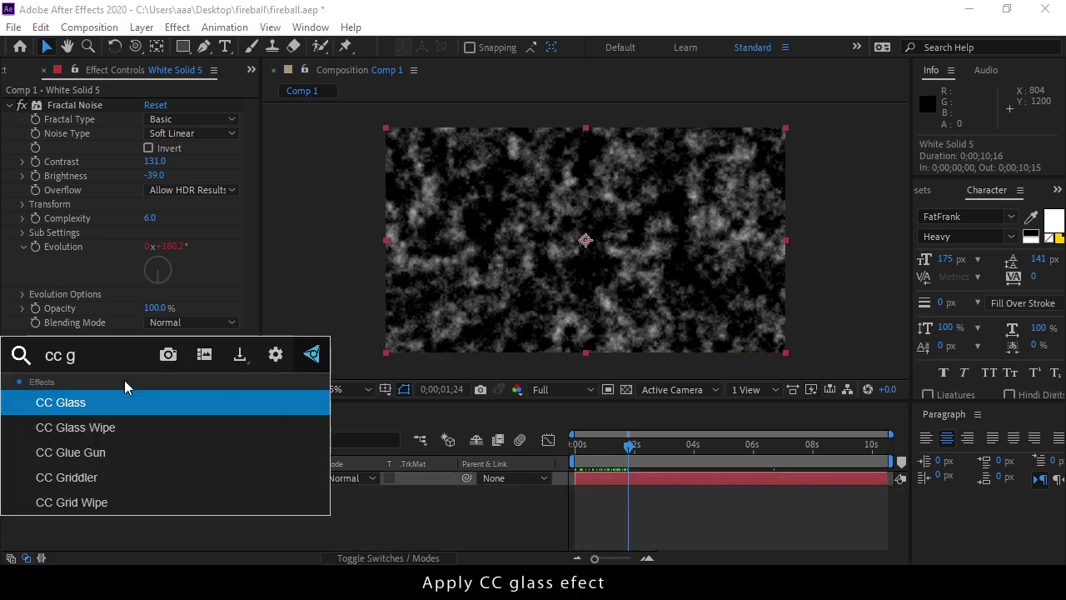
text(lass)
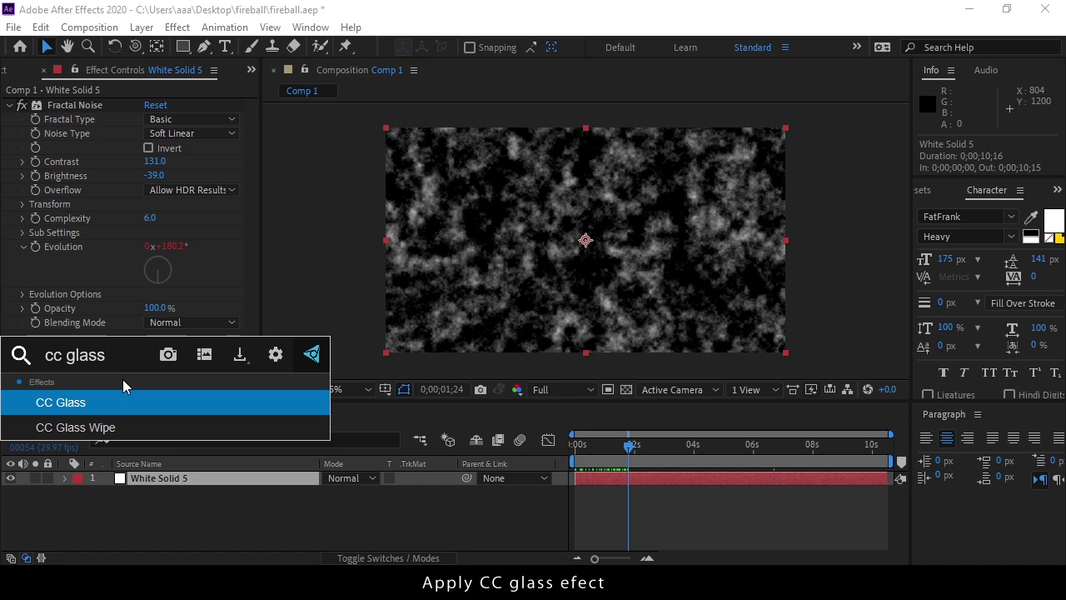
click(104, 403)
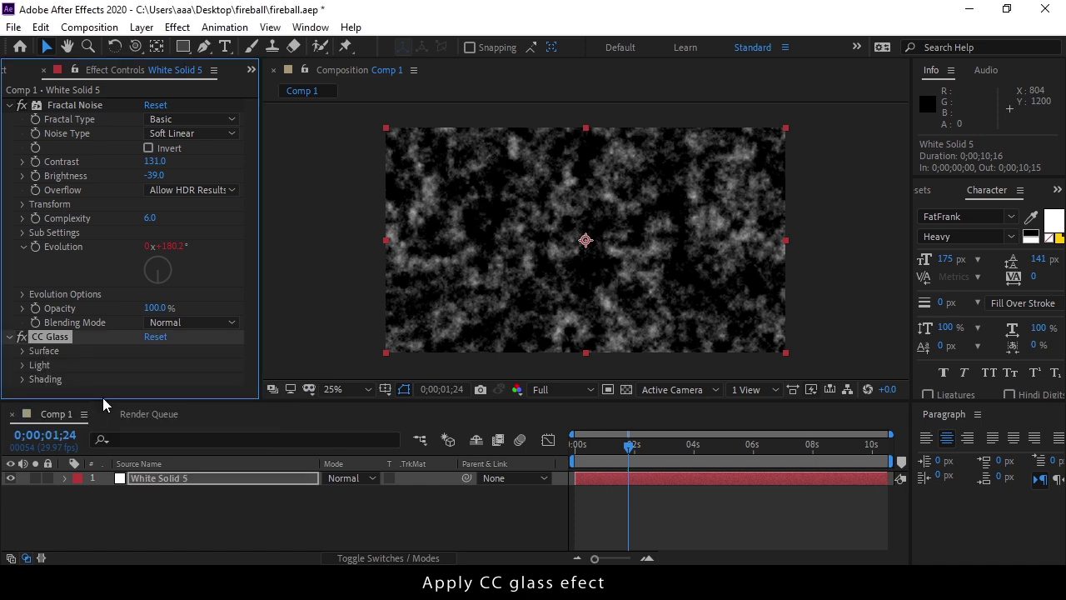
click(25, 351)
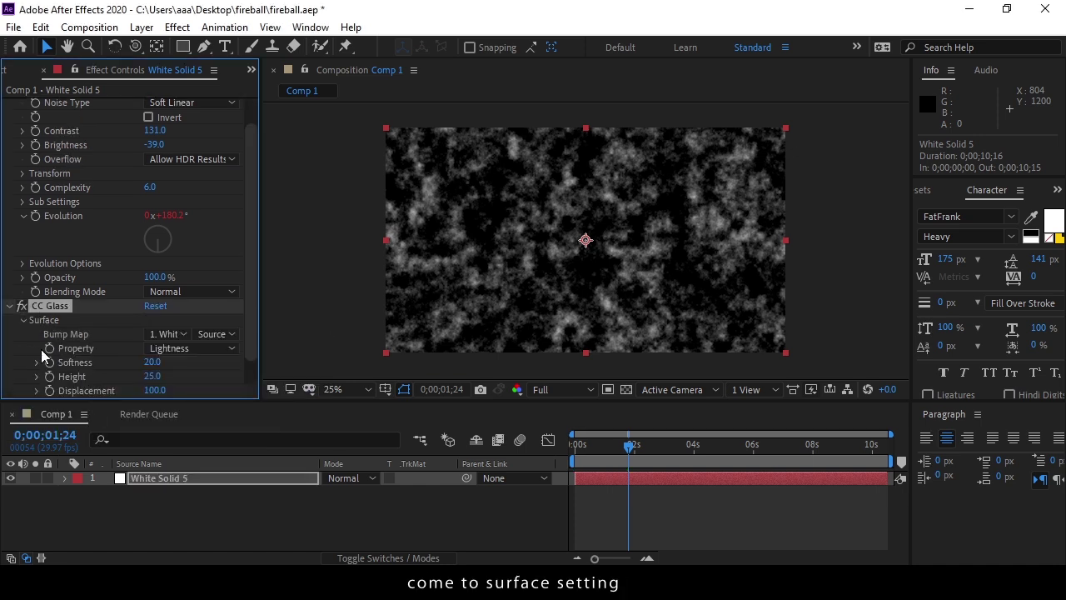
click(164, 337)
click(172, 351)
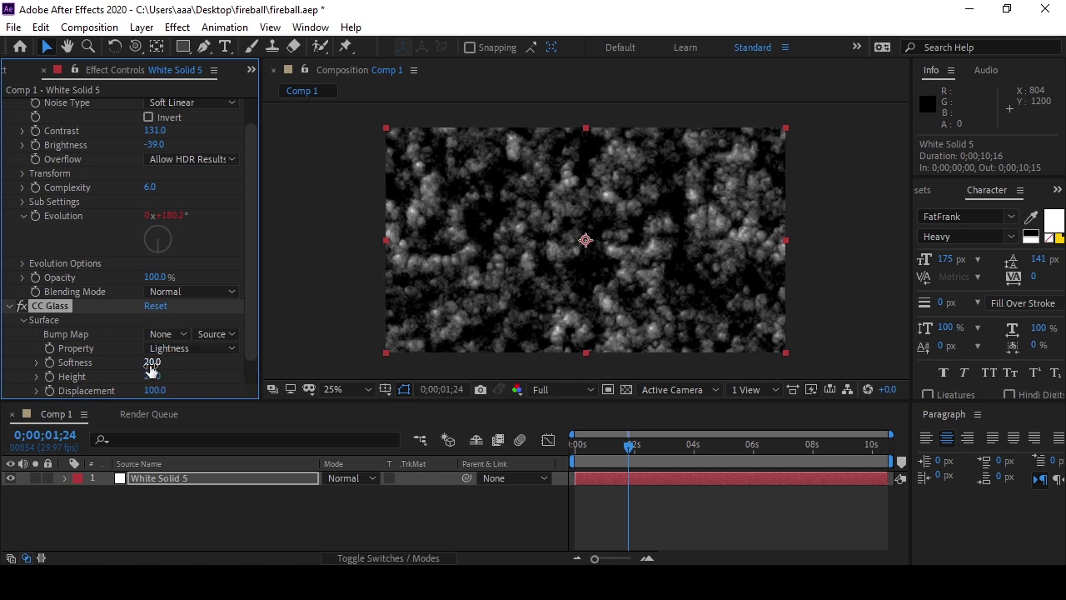
Set the CC Glass Displacement to -199 and scrub to check the veined texture.
click(155, 390)
text(-199)
key(Return)
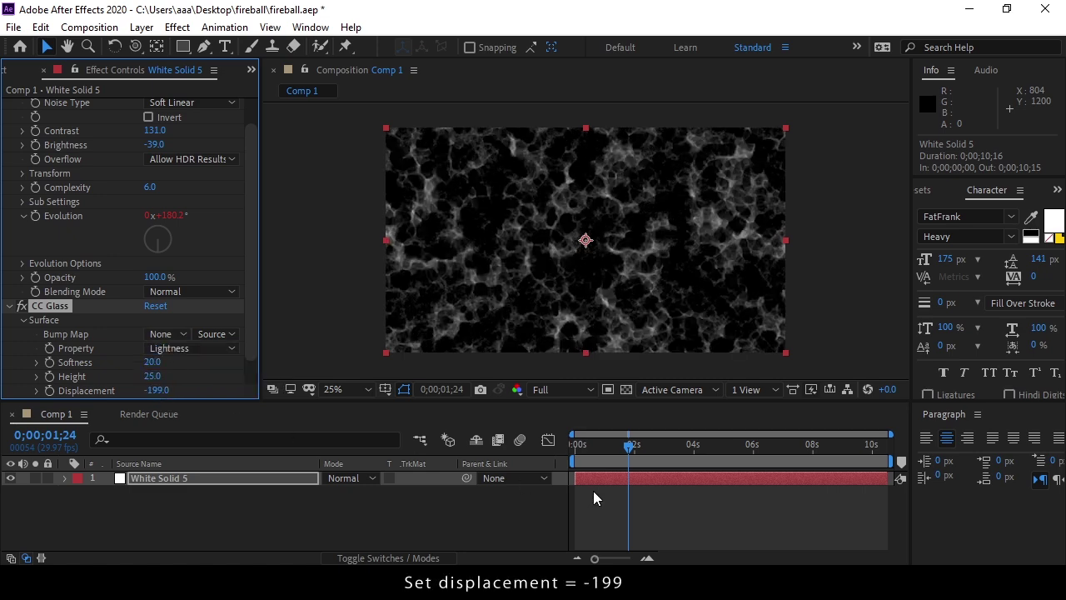
drag(621, 459, 601, 454)
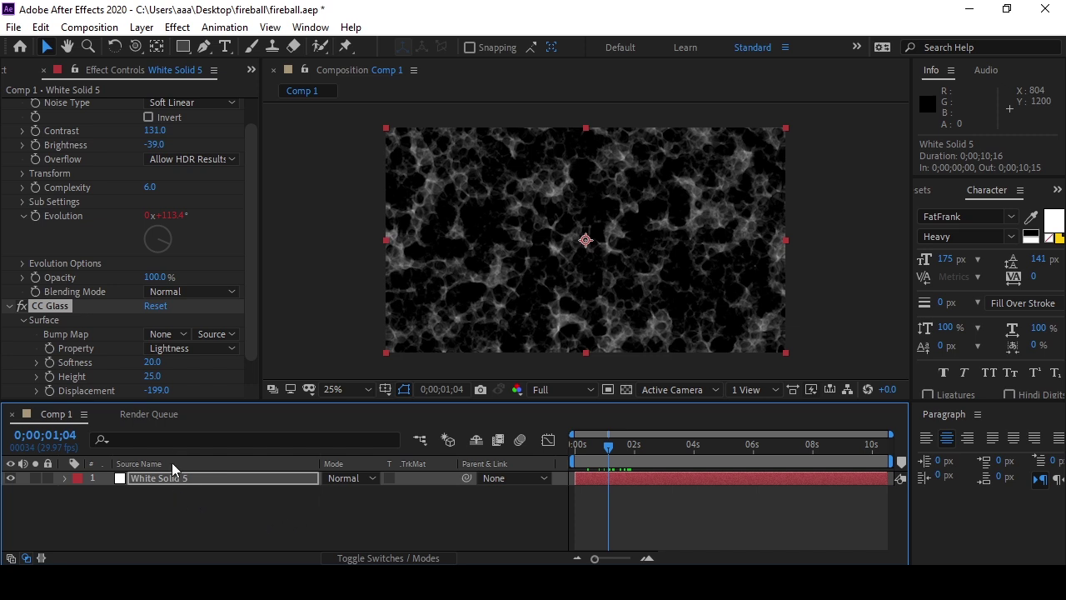
key(ctrl+space)
Apply CC Sphere to the noise layer with Light Height 90.
text(cc)
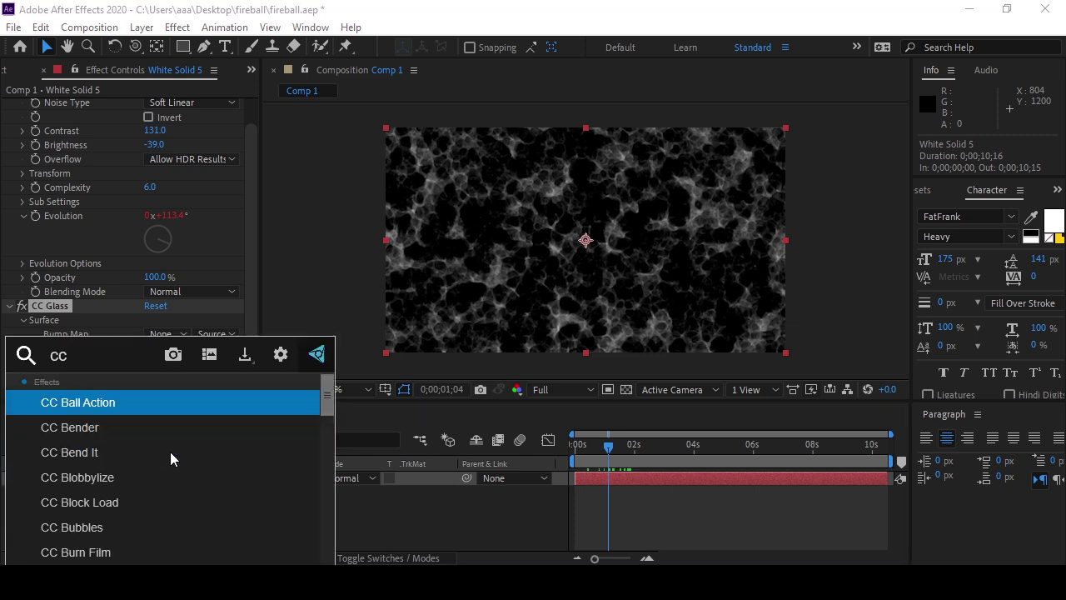
text( sph)
click(145, 409)
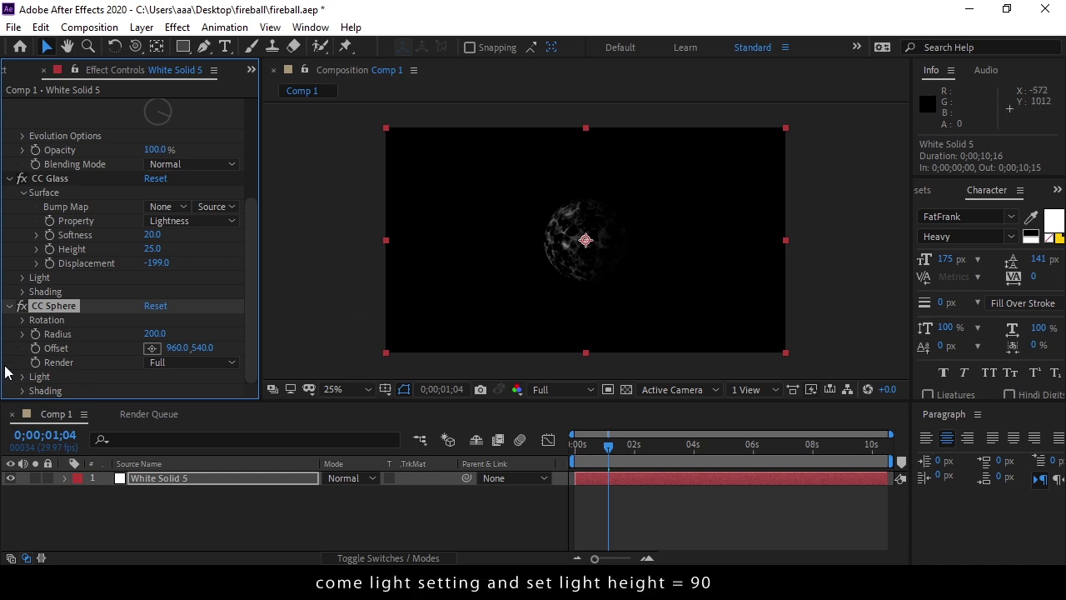
click(24, 377)
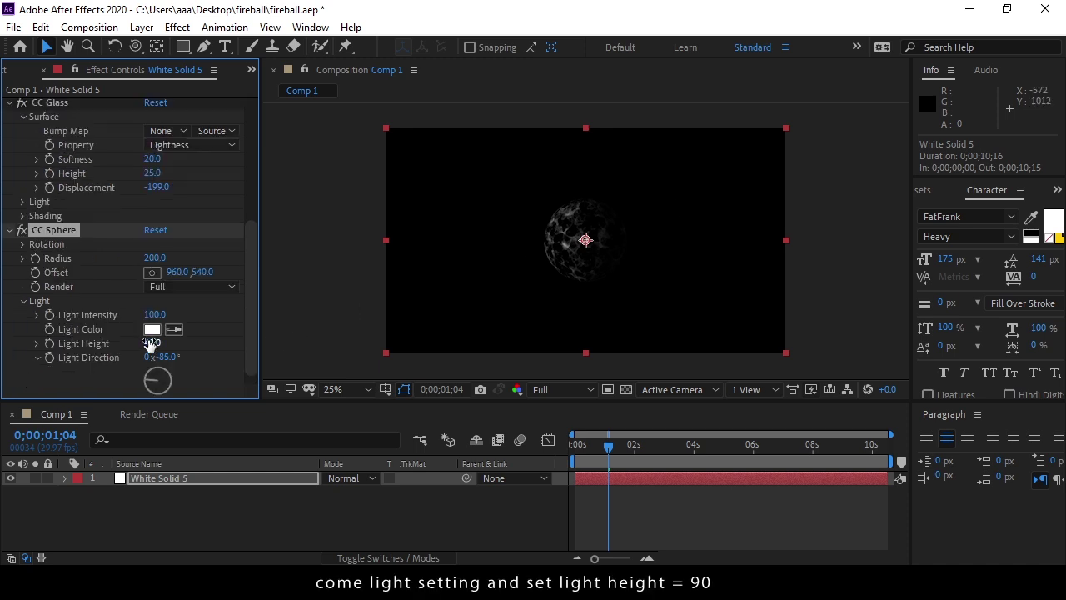
key(Return)
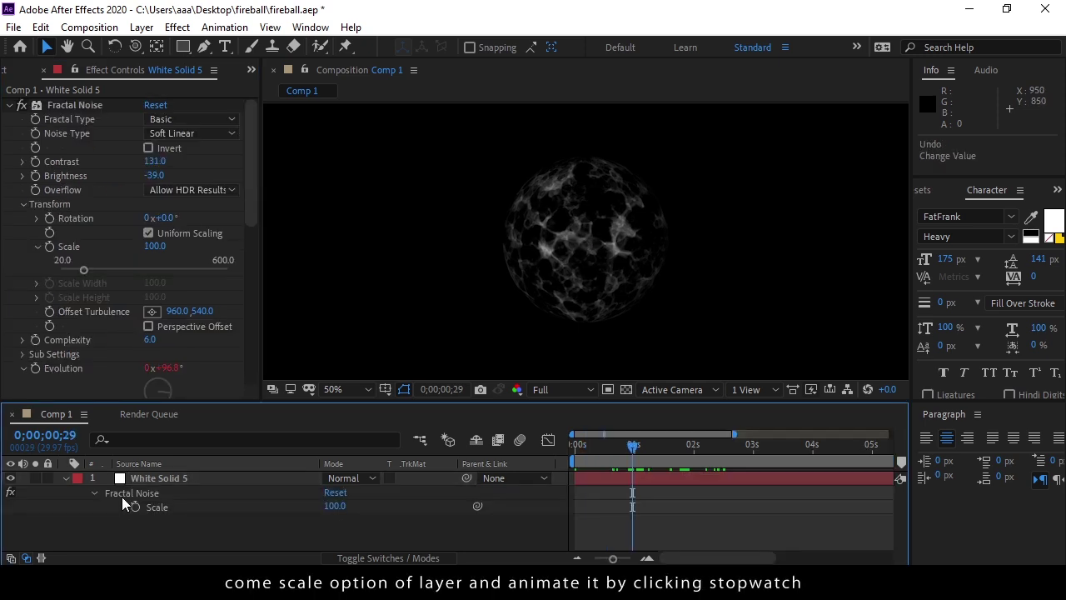
Keyframe the layer's Scale from 0% at the first frame up to 100%, easing both keyframes.
click(158, 479)
key(s)
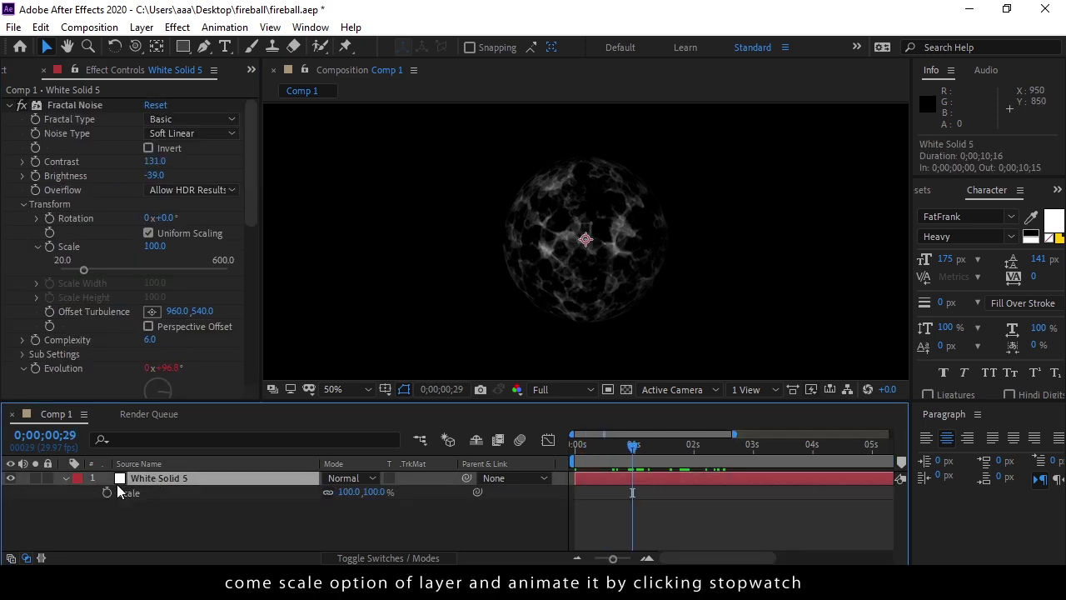
click(106, 493)
drag(621, 453, 523, 463)
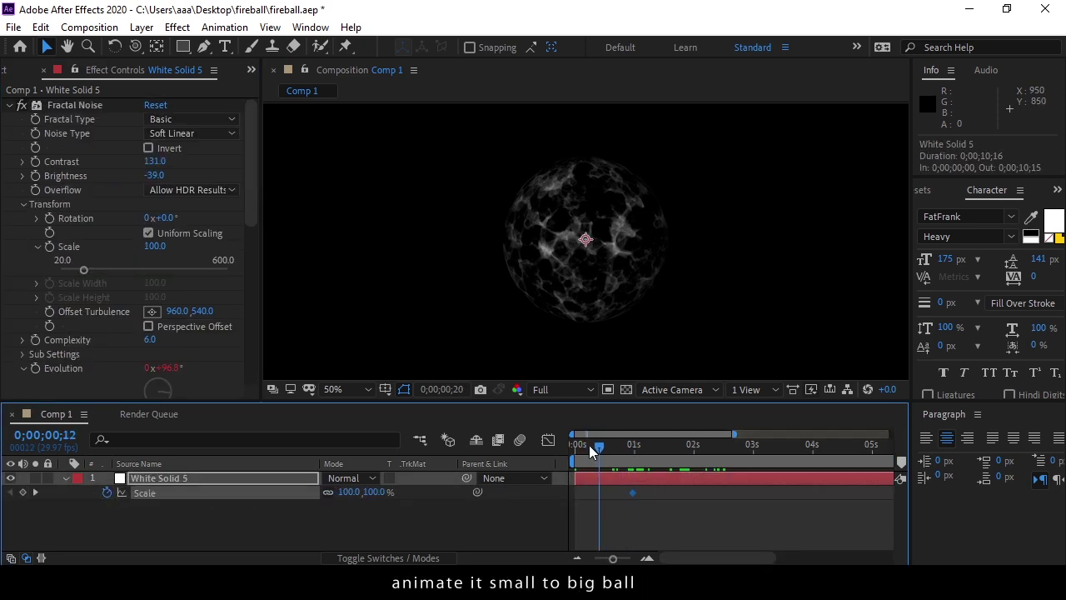
drag(346, 493, 308, 493)
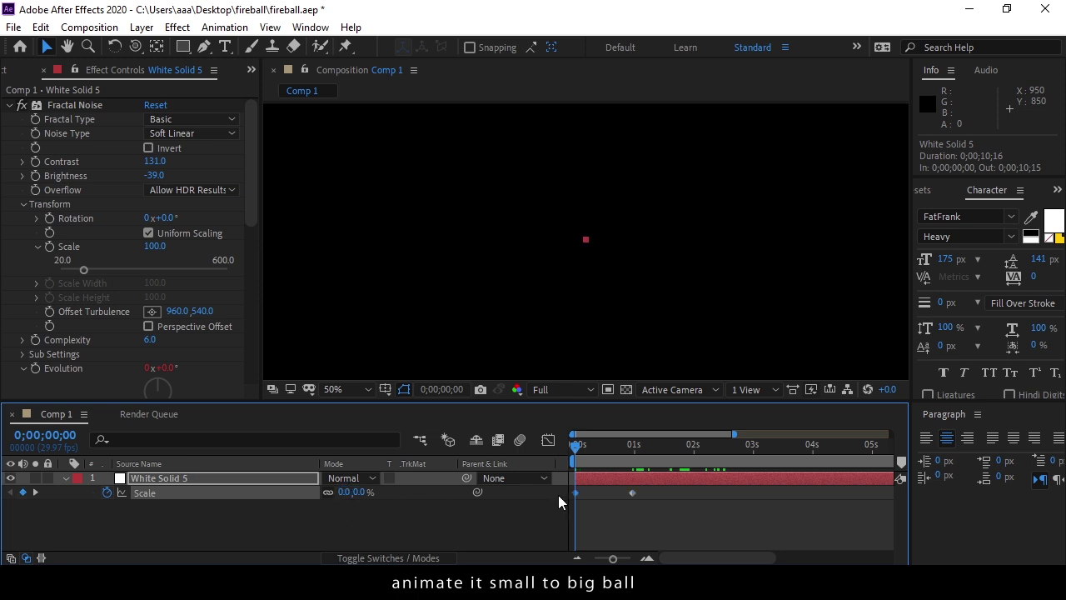
drag(577, 446, 633, 450)
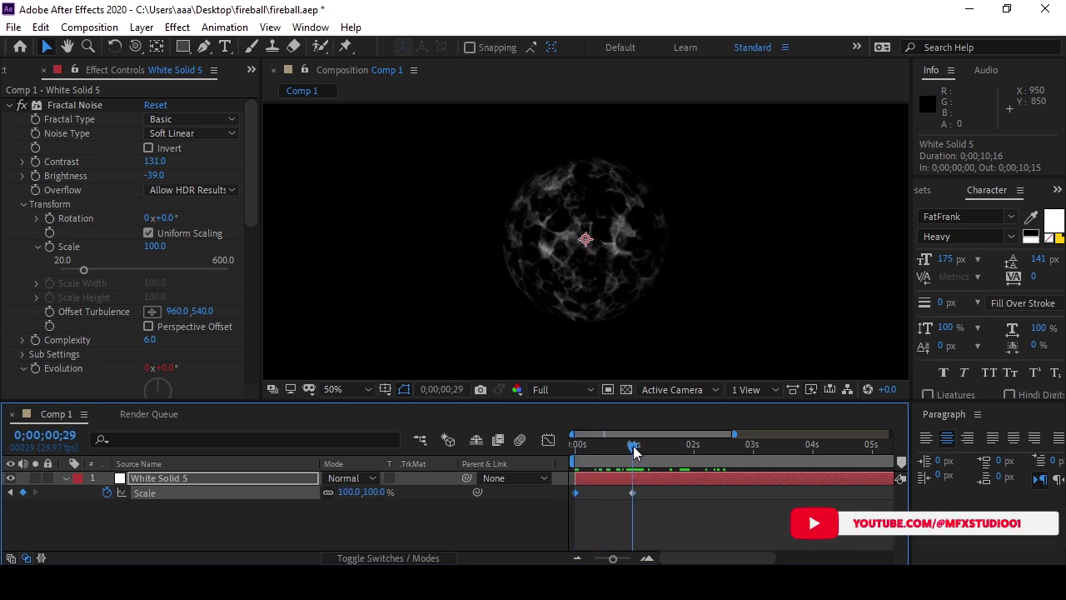
drag(650, 518, 544, 489)
key(F9)
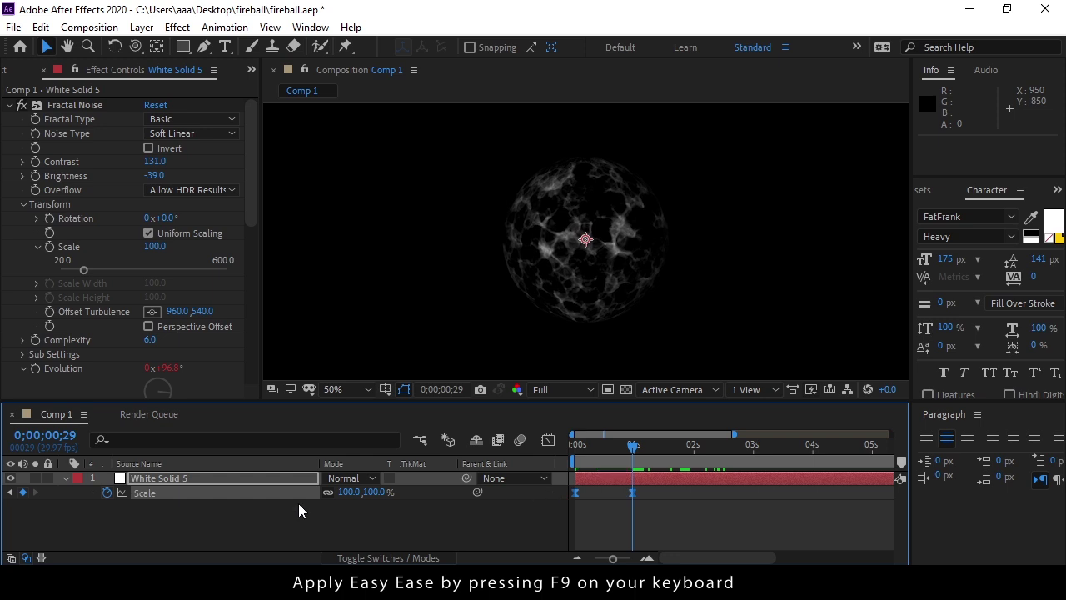
click(247, 476)
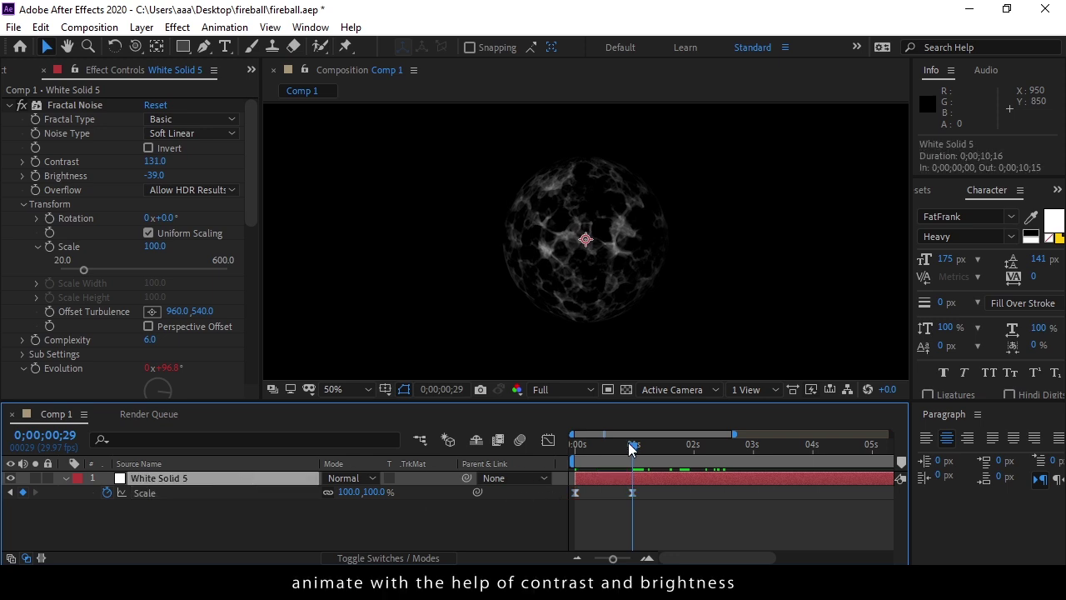
Keyframe Contrast and Brightness to start at 0 on frame 0, then preview the fade-in.
click(36, 176)
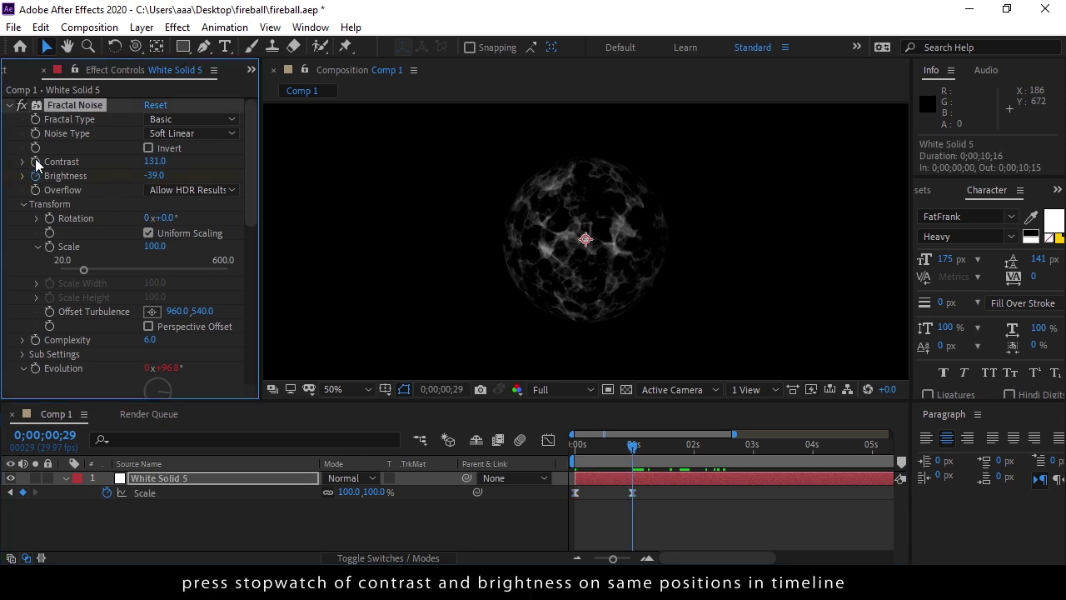
click(36, 161)
drag(633, 446, 573, 447)
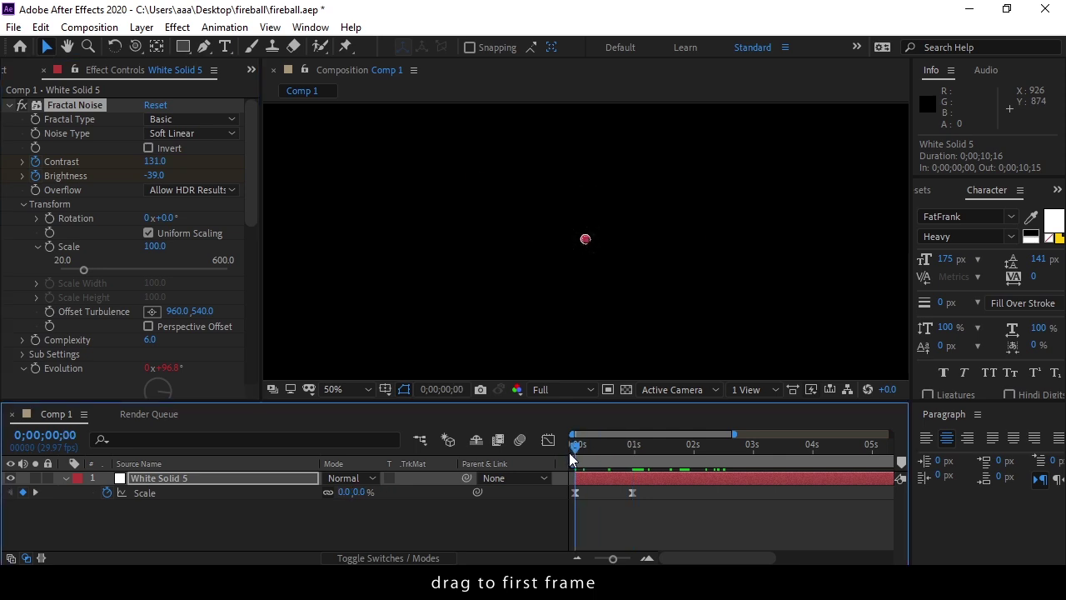
click(157, 161)
text(0)
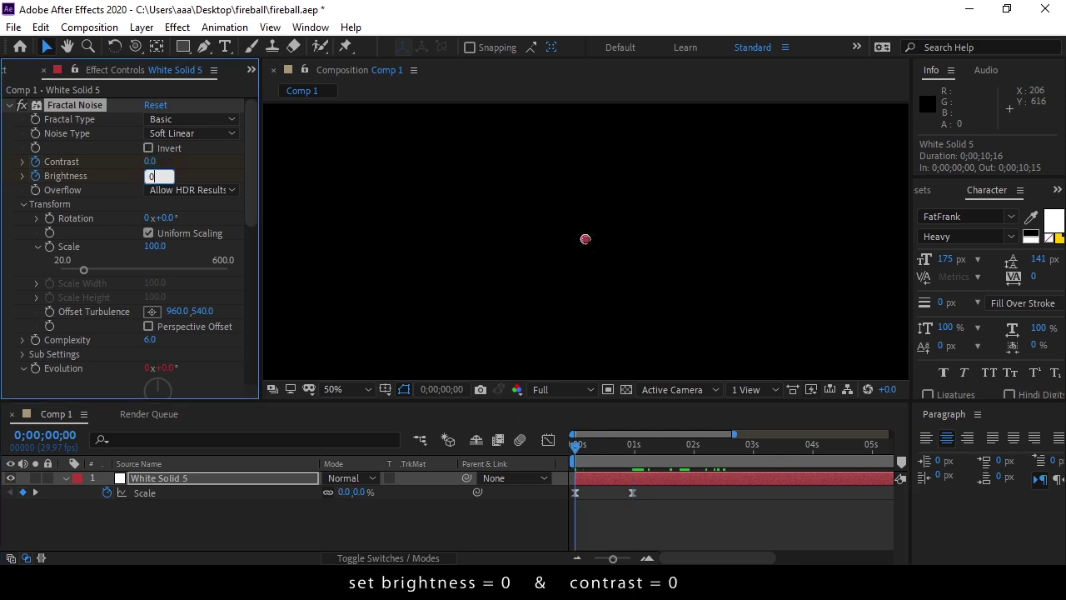
key(Return)
click(513, 455)
key(space)
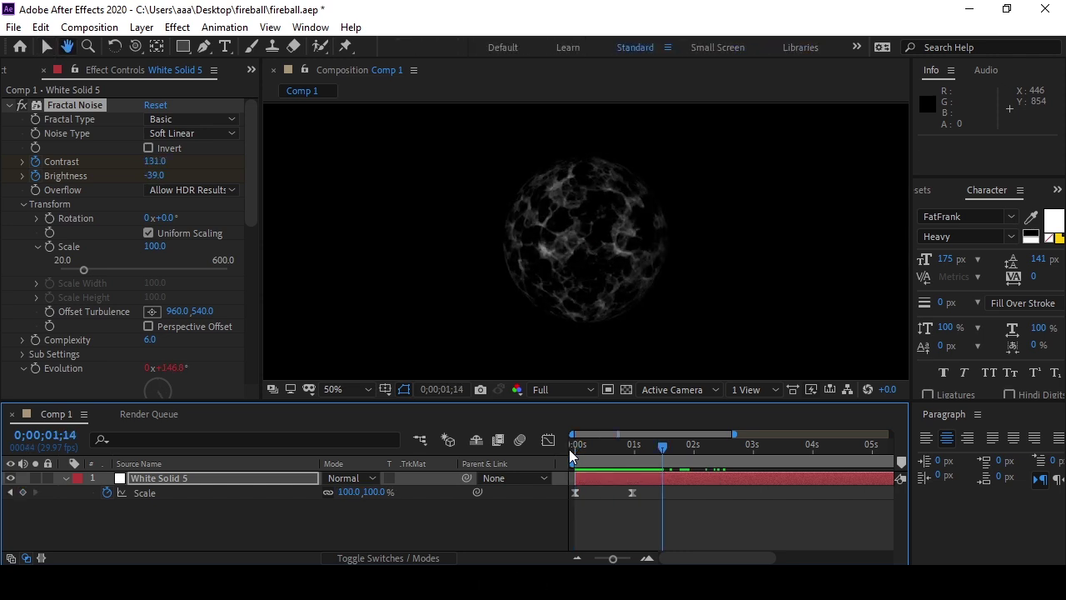
Duplicate the fireball layer and rotate the copy's Fractal Noise by 78°.
key(space)
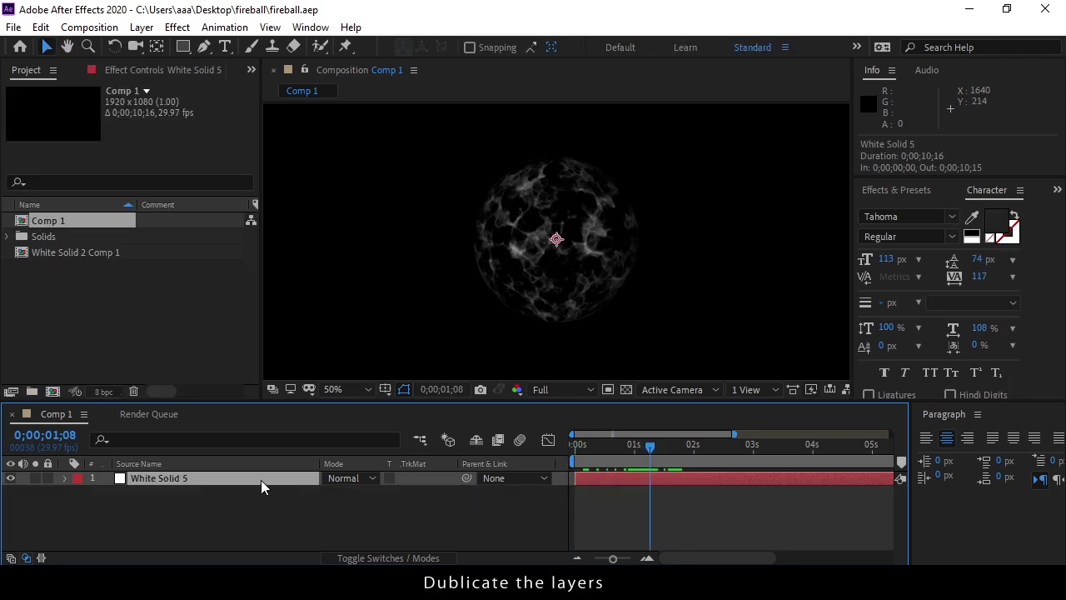
key(ctrl+d)
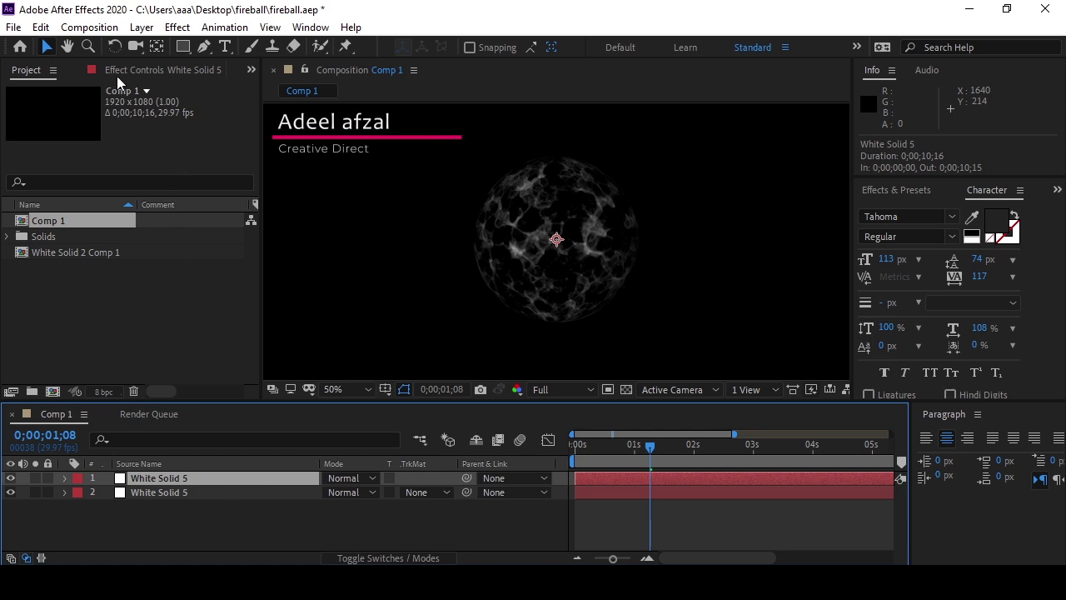
click(118, 72)
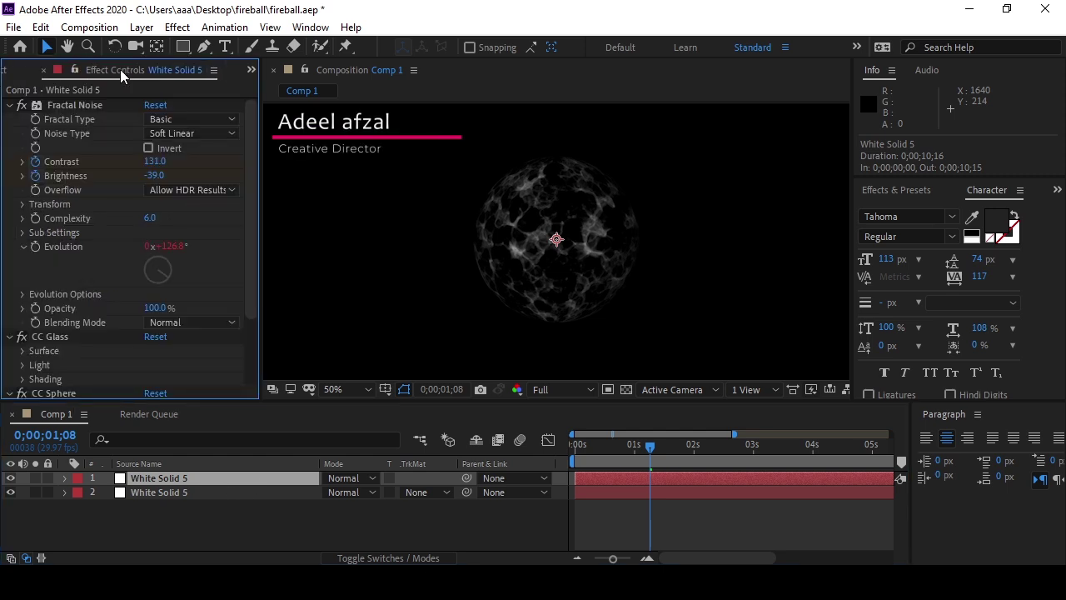
click(23, 204)
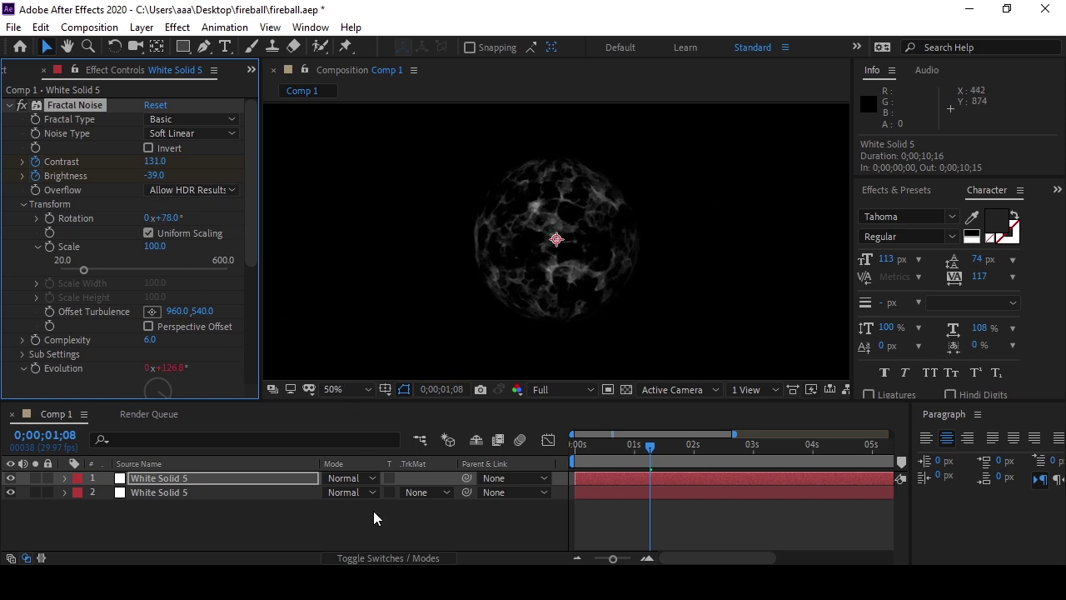
Set the top layer's blend mode to Add and preview the fireball.
click(355, 479)
click(414, 232)
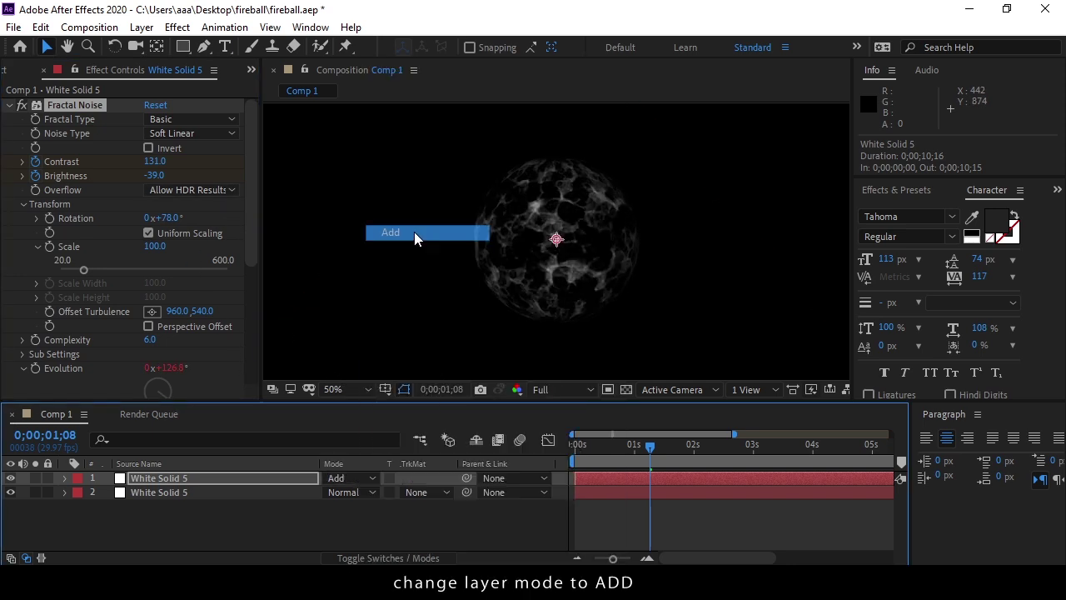
click(631, 461)
key(space)
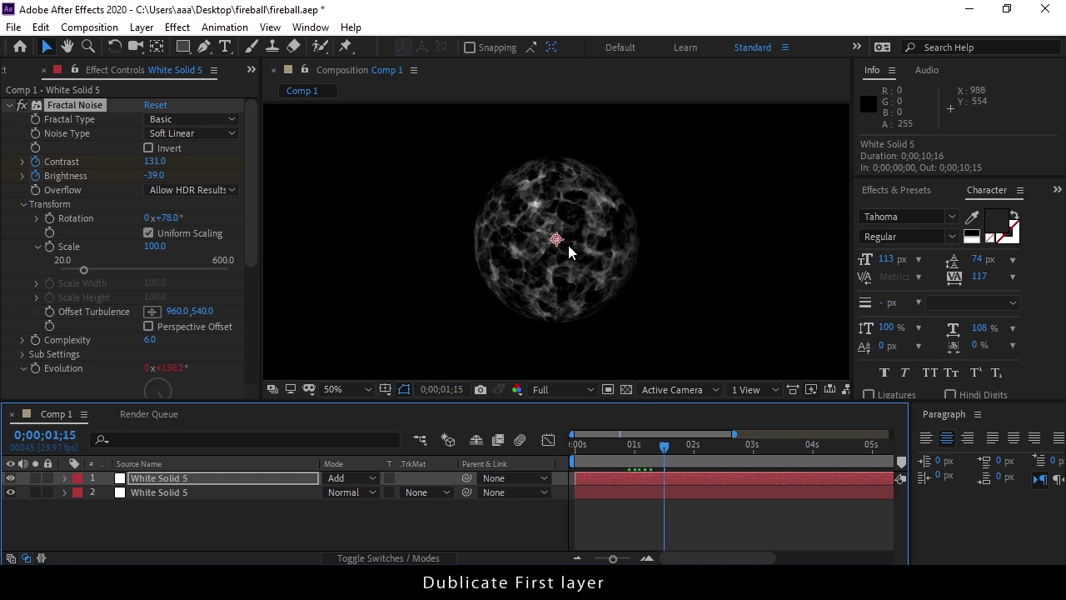
Duplicate the second fireball layer and collapse its Fractal Noise and CC Glass settings.
click(192, 532)
click(164, 494)
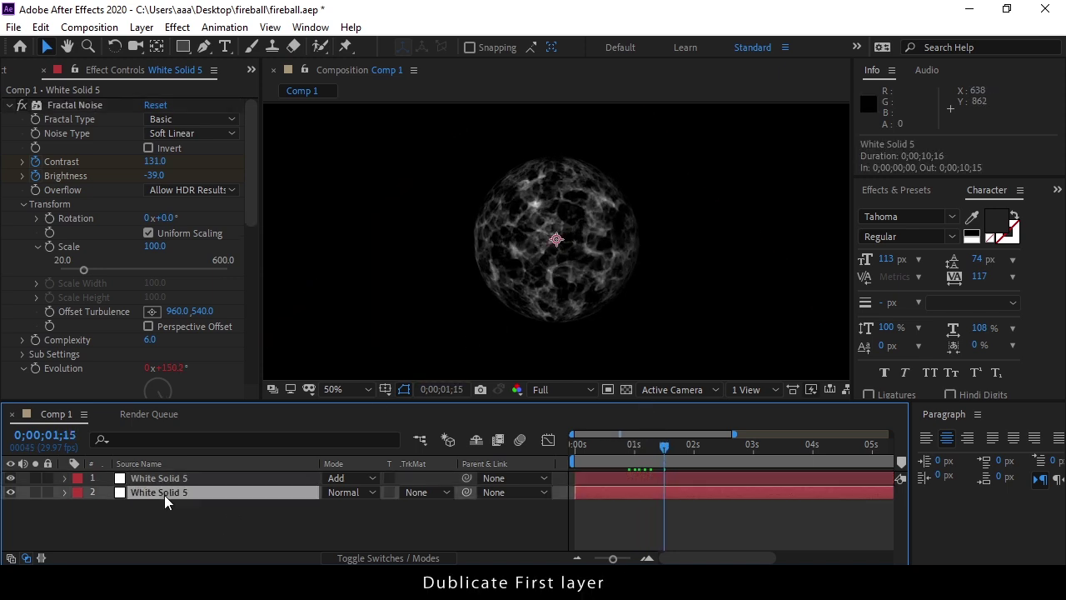
key(ctrl+d)
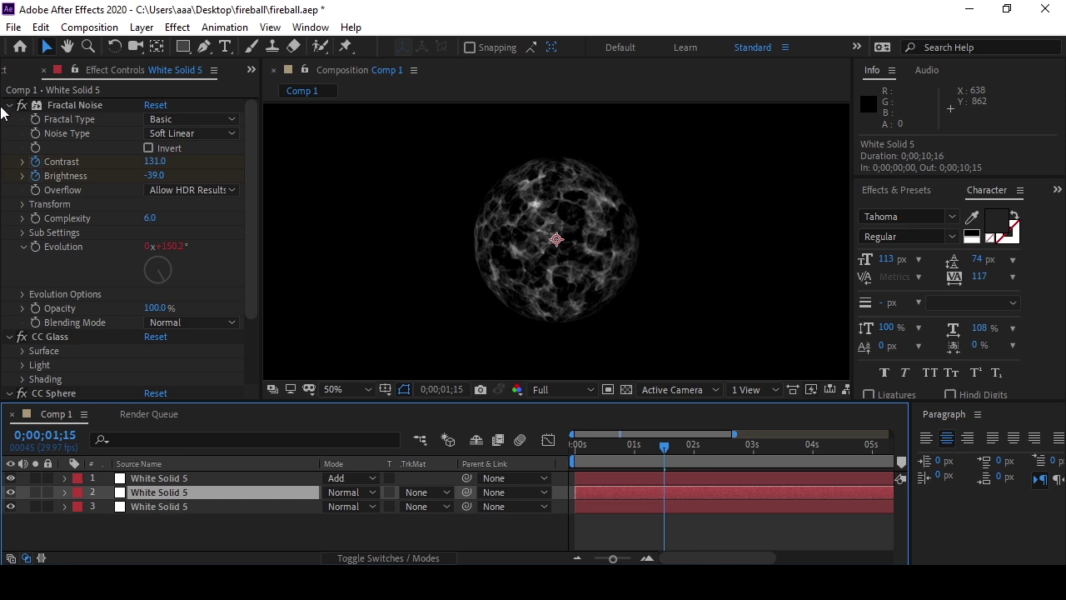
click(9, 105)
click(14, 121)
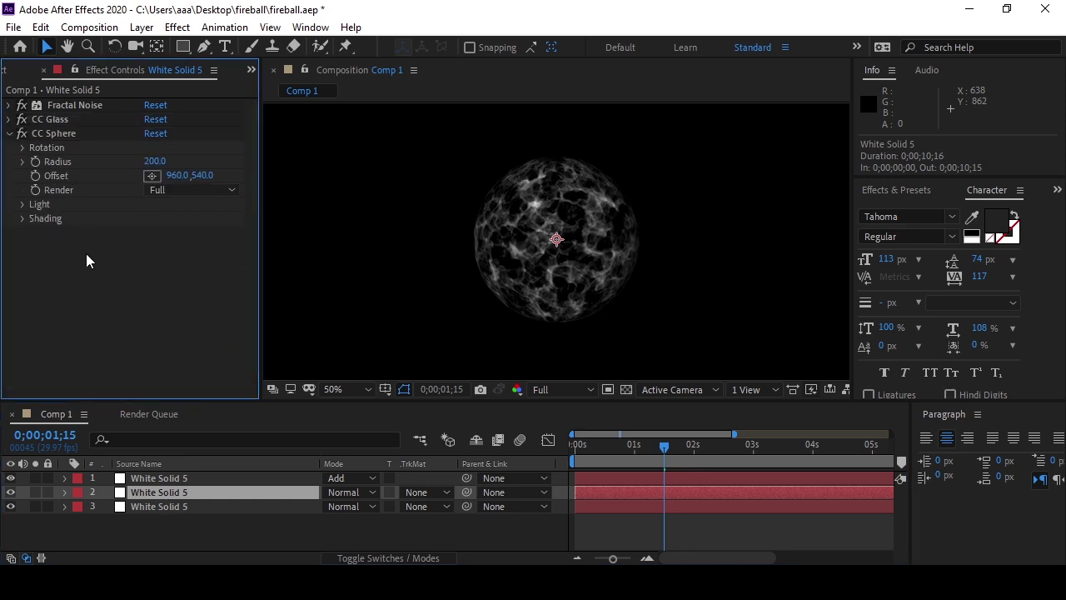
key(ctrl+space)
Give layer 2 CC Radial Fast Blur at Amount 82 and blend it in Add mode.
text(cc ra)
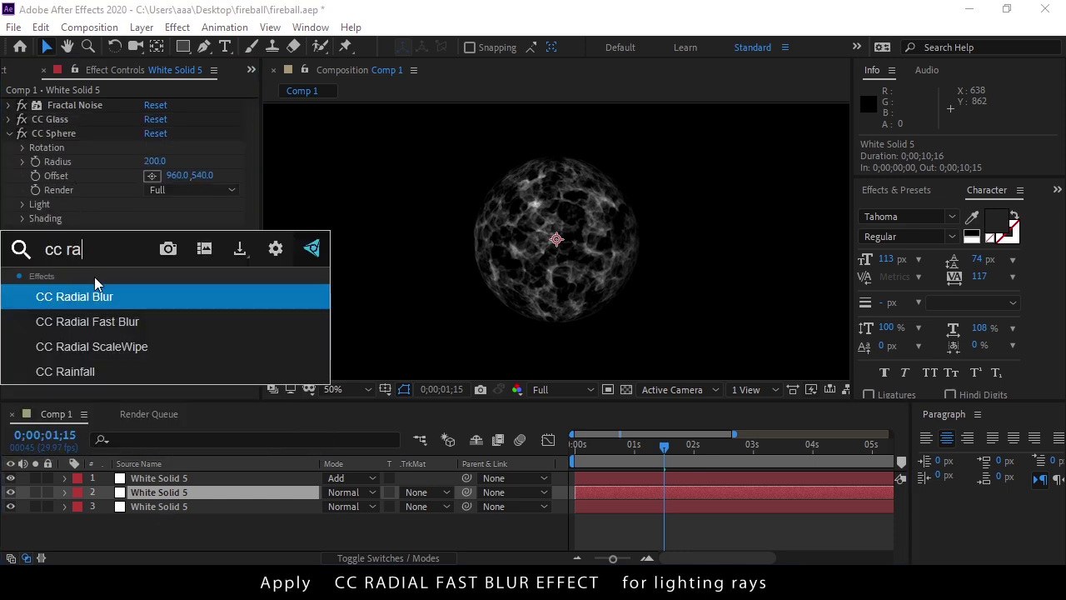
click(96, 320)
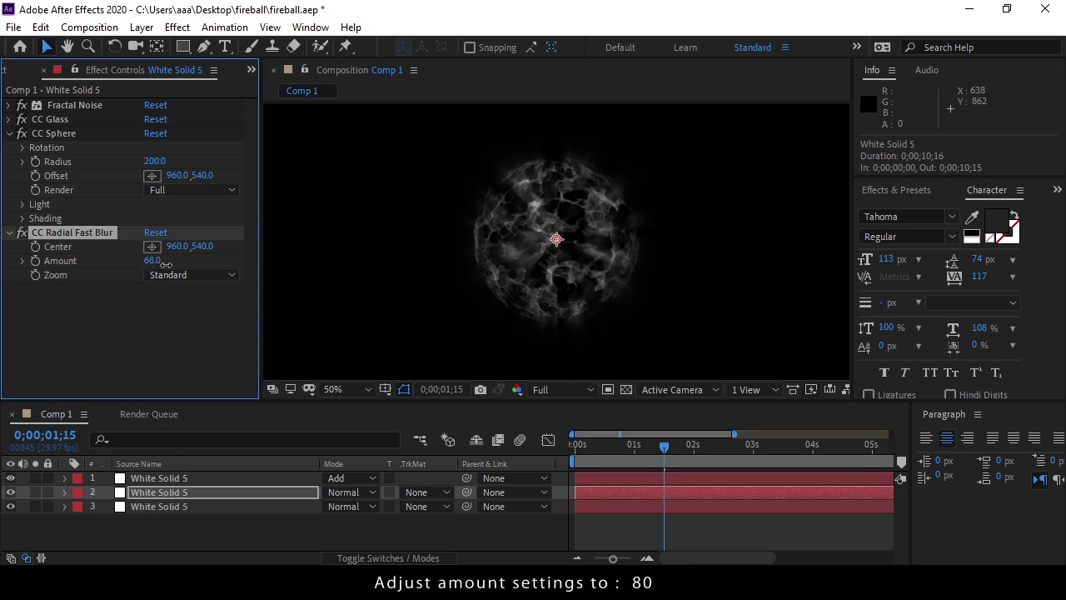
drag(153, 260, 180, 260)
click(10, 133)
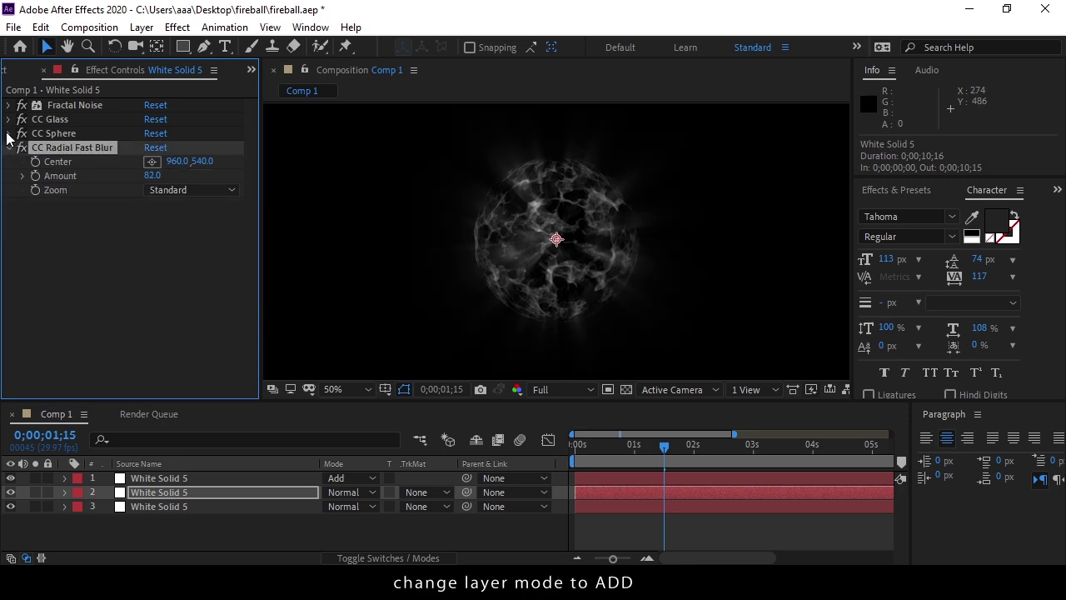
click(350, 492)
click(408, 233)
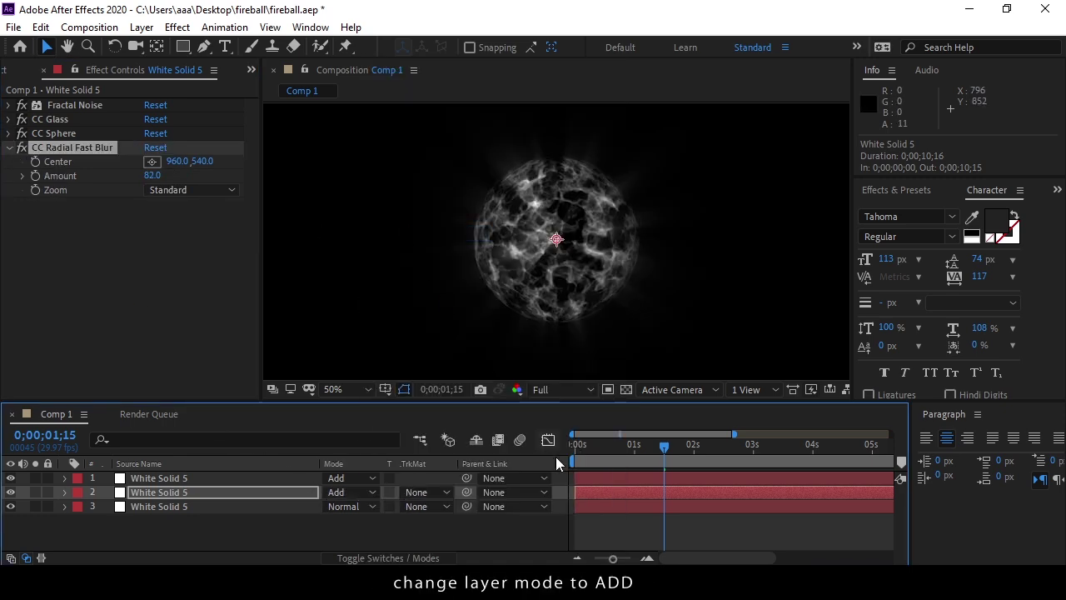
drag(625, 446, 663, 450)
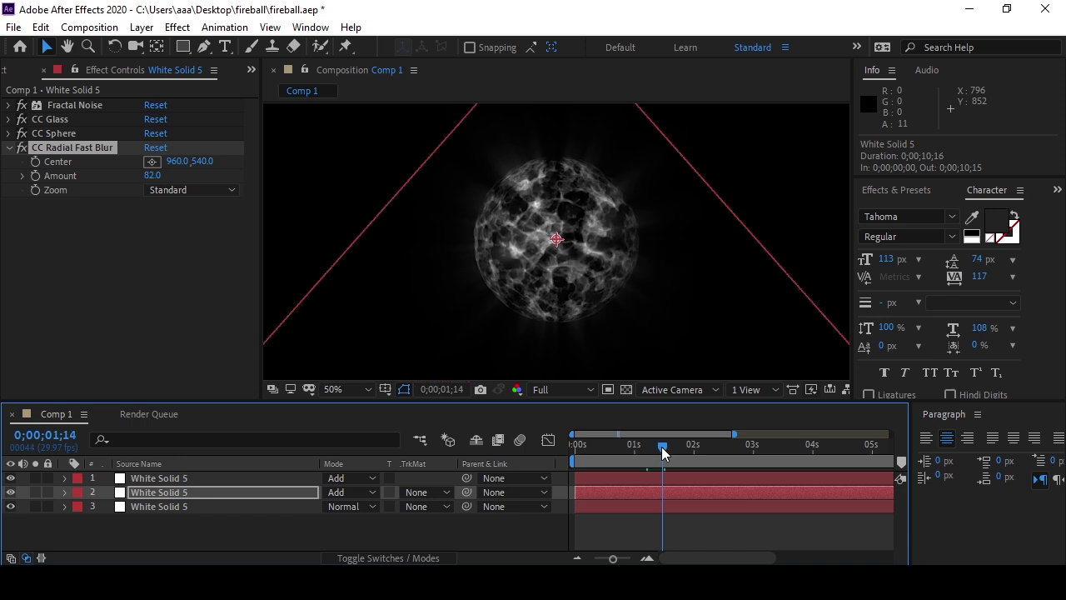
Add a new adjustment layer and apply VC Color Vibrance to it.
right_click(220, 541)
mouse_move(304, 369)
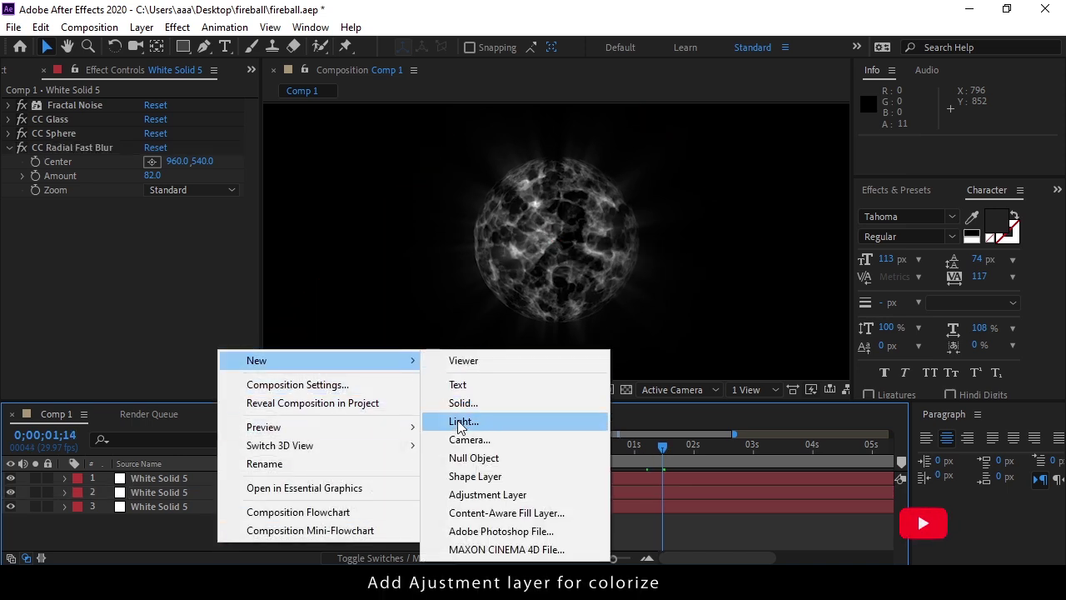
click(500, 494)
key(ctrl+space)
text(co)
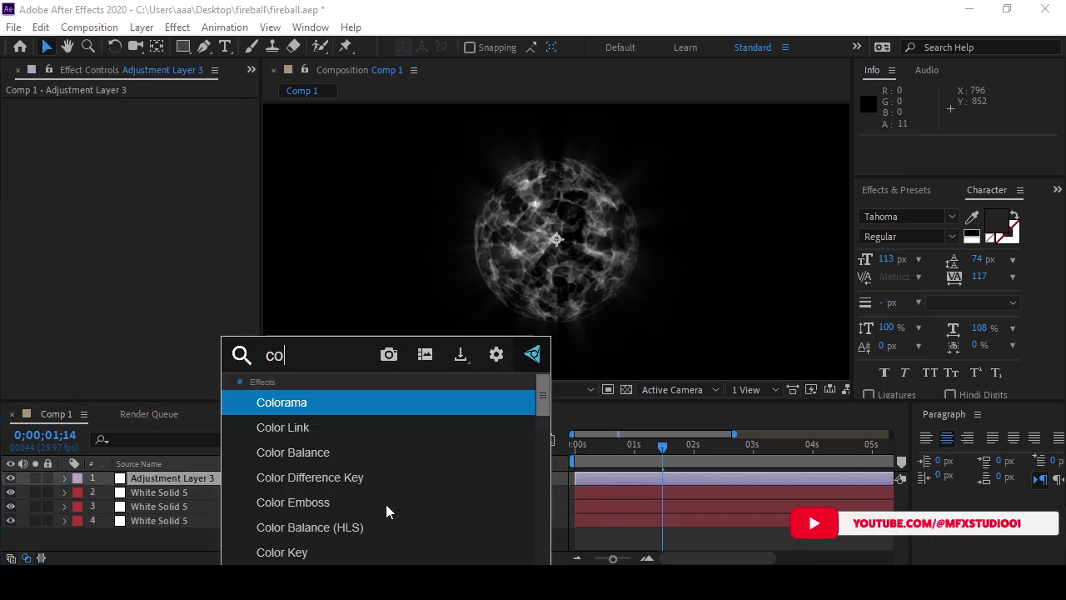
text(lor vi)
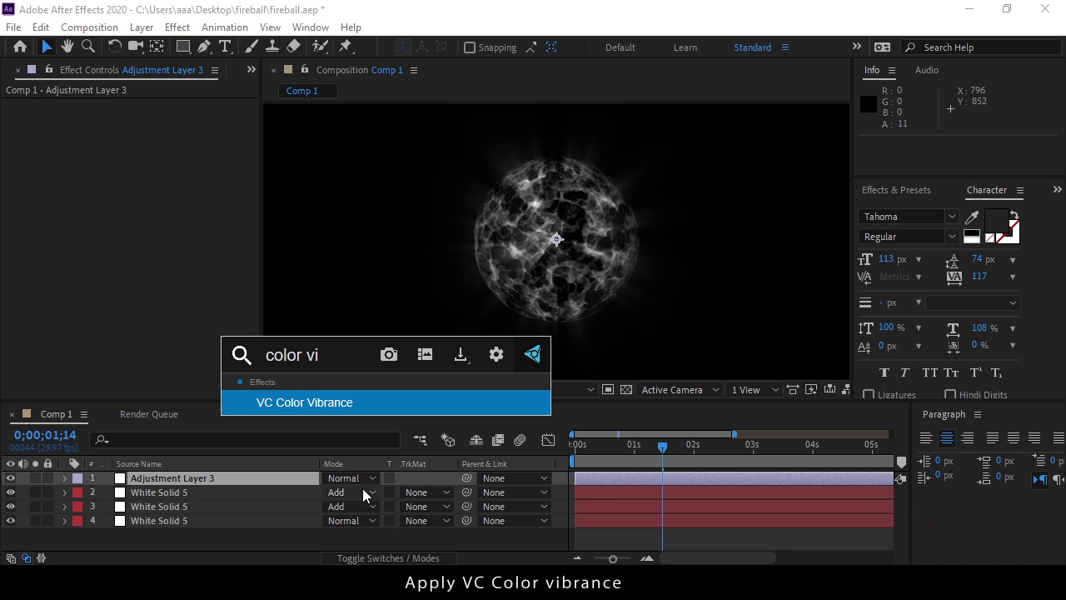
click(341, 402)
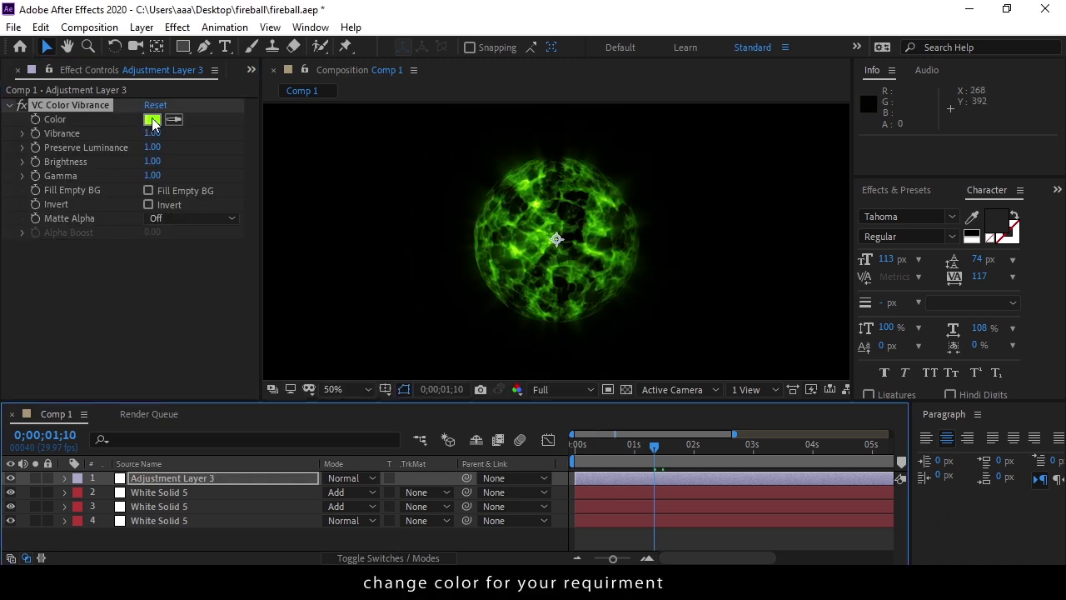
Set the VC Color Vibrance colour to red-orange and zoom the viewer back to 50%.
click(152, 119)
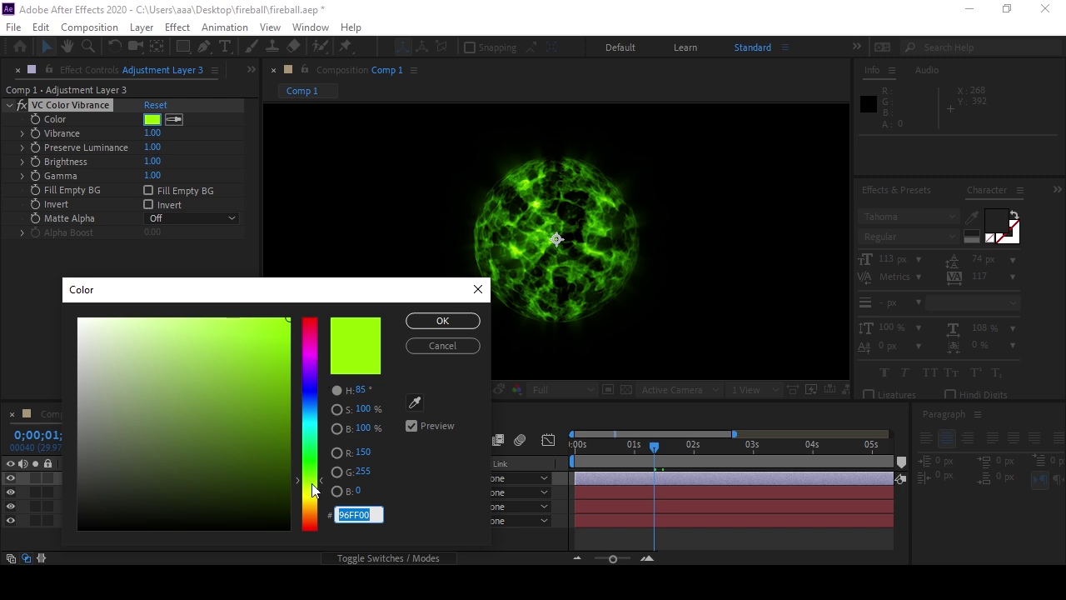
drag(312, 491, 310, 520)
click(442, 320)
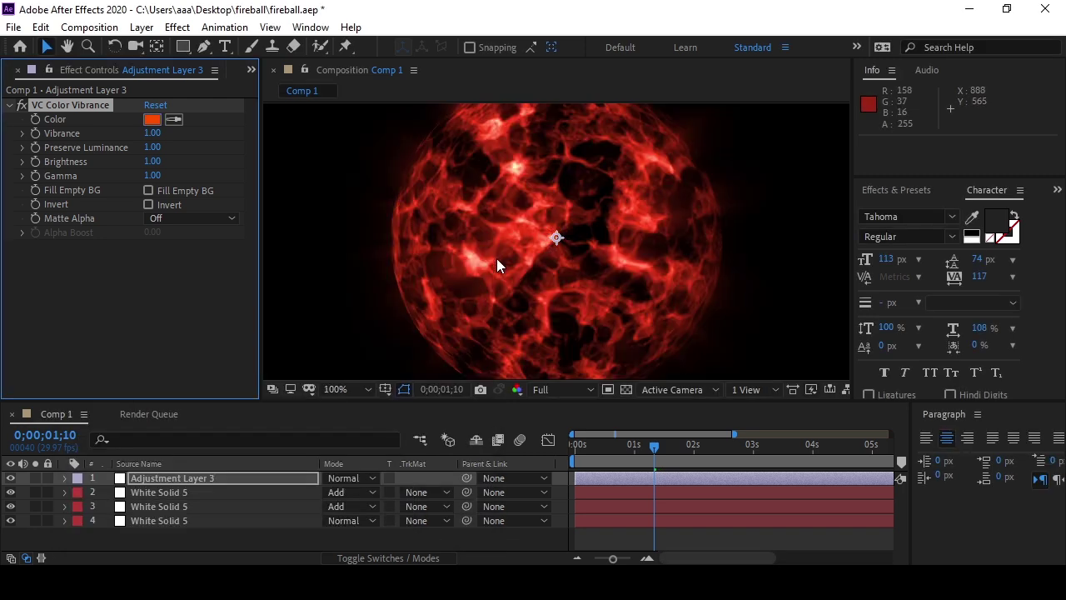
key(comma)
key(comma)
click(637, 450)
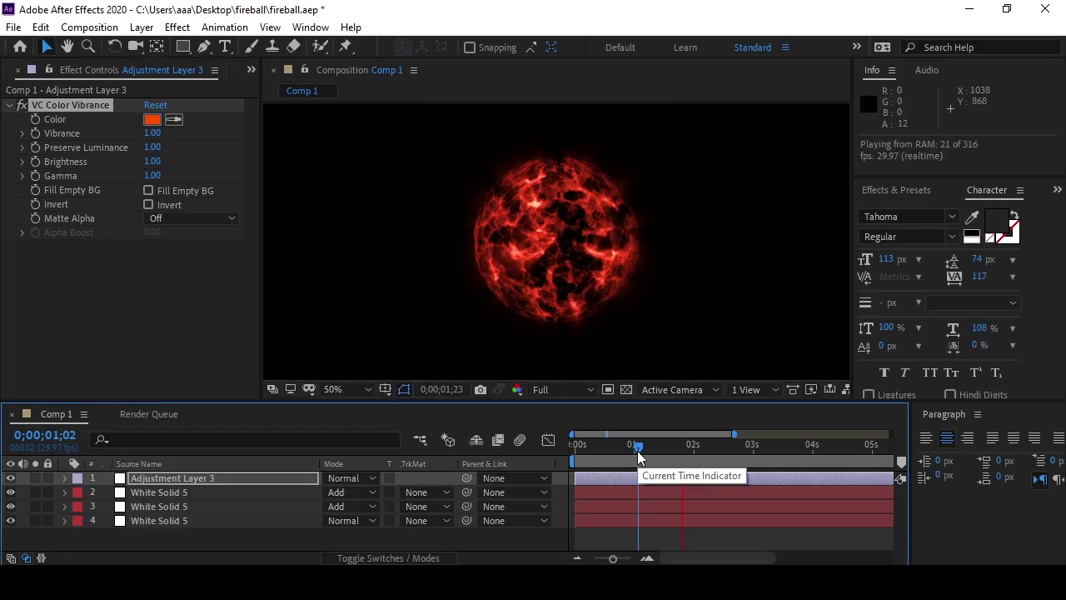
key(shift+Page_Down)
key(shift+Page_Down)
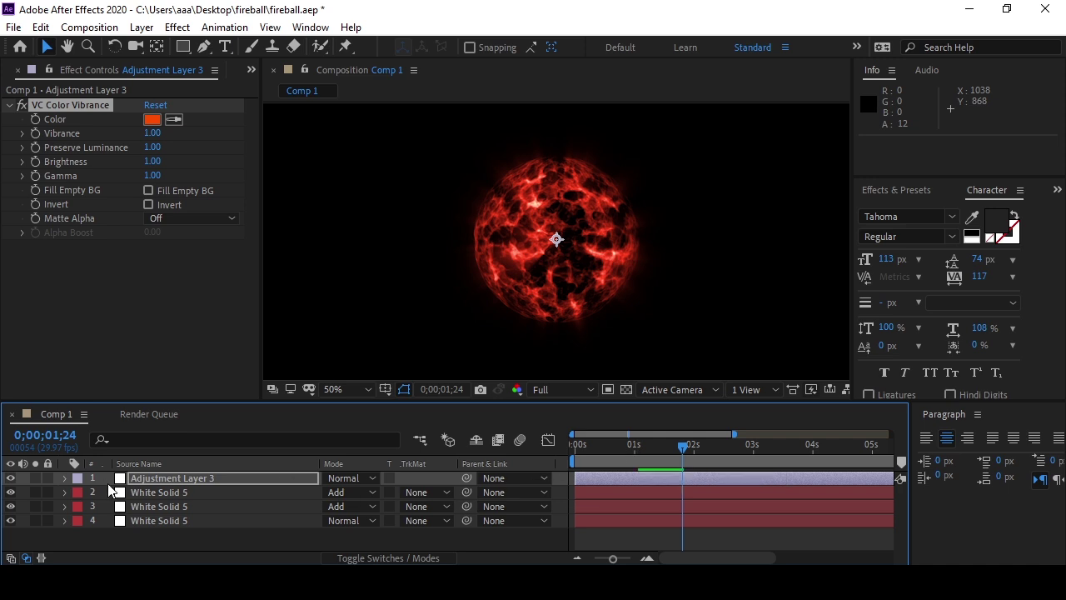
At the one-second keyframes, raise the second layer's noise Contrast to 189 and Brightness to -5.
click(150, 493)
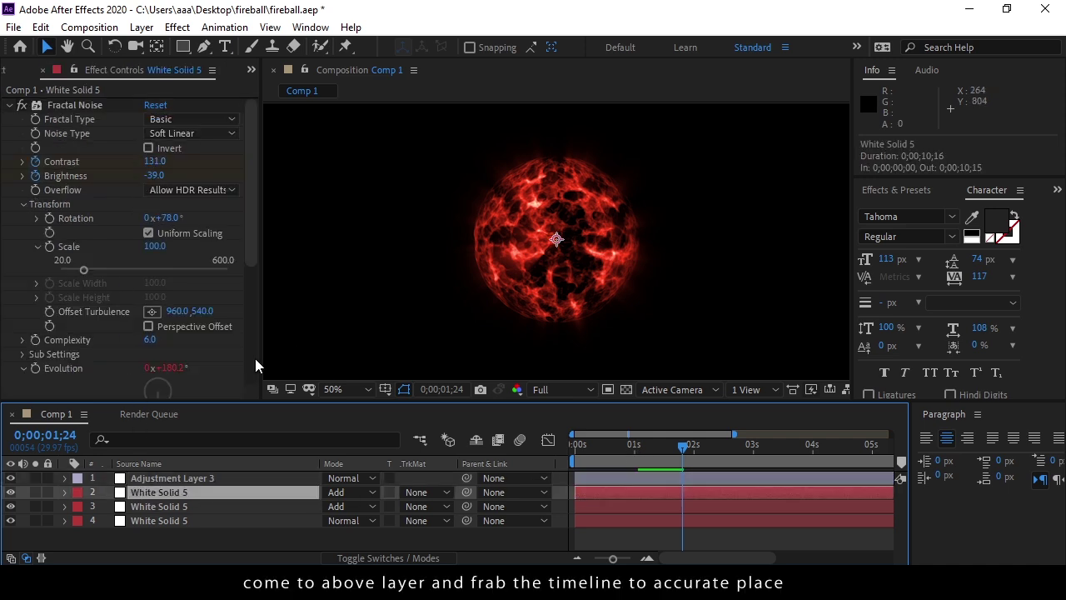
key(u)
drag(674, 455, 632, 450)
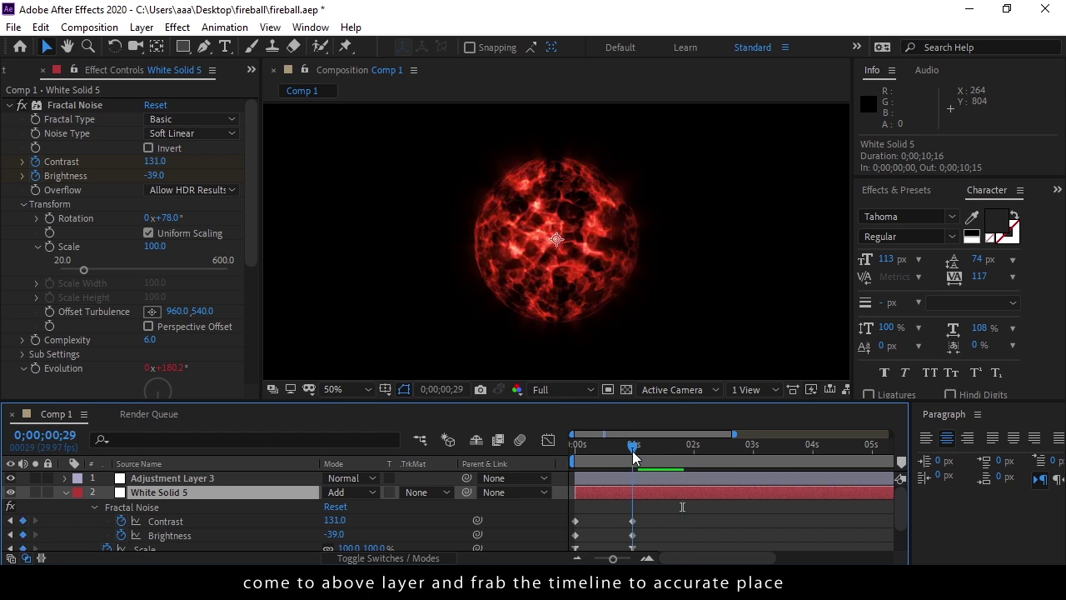
mouse_move(153, 162)
mouse_down()
mouse_move(194, 160)
mouse_move(144, 166)
mouse_up()
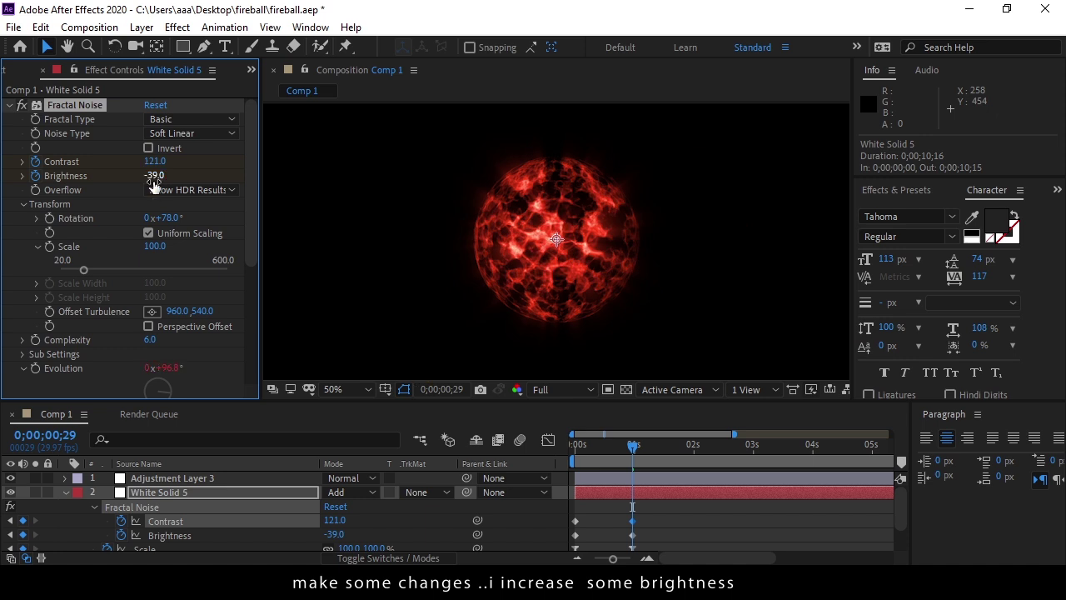
drag(152, 176, 184, 172)
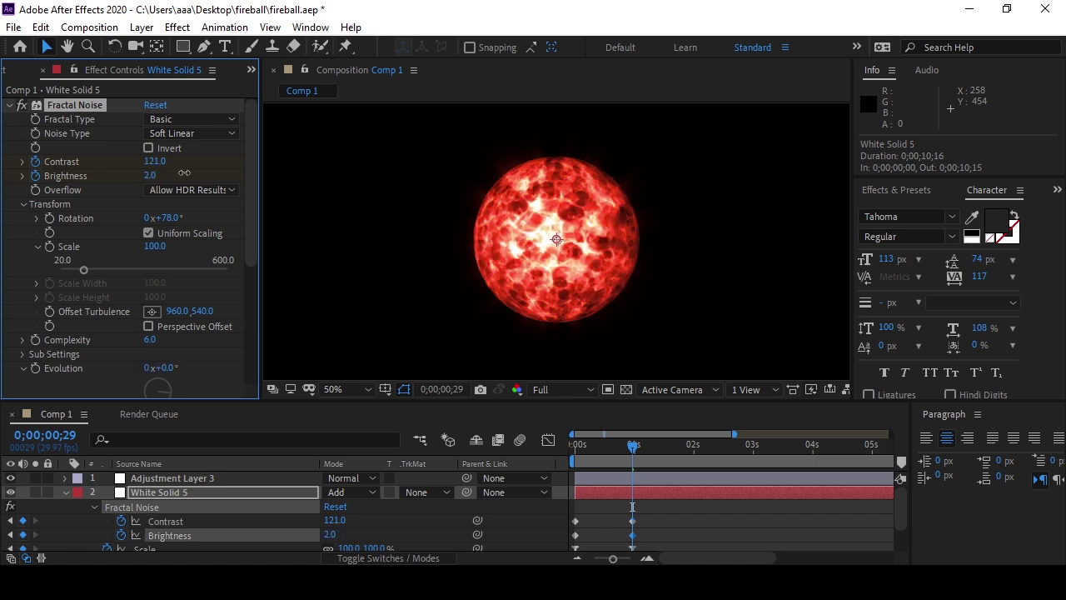
Change Adjustment Layer 3's Vibrance colour to orange FF7200 and preview from 0;00;00;18.
click(167, 479)
click(153, 120)
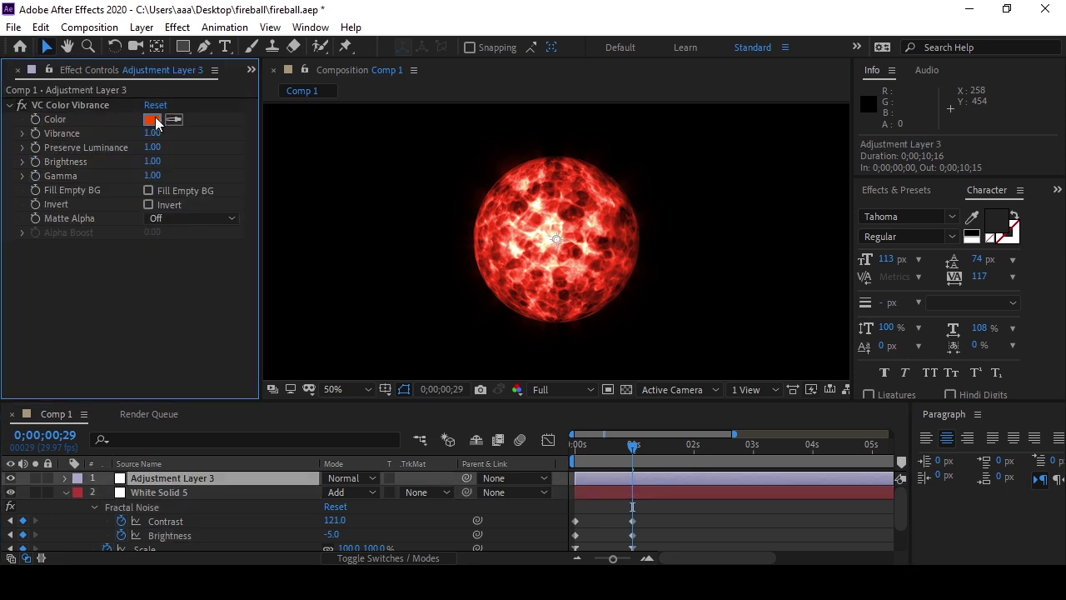
drag(304, 528, 306, 518)
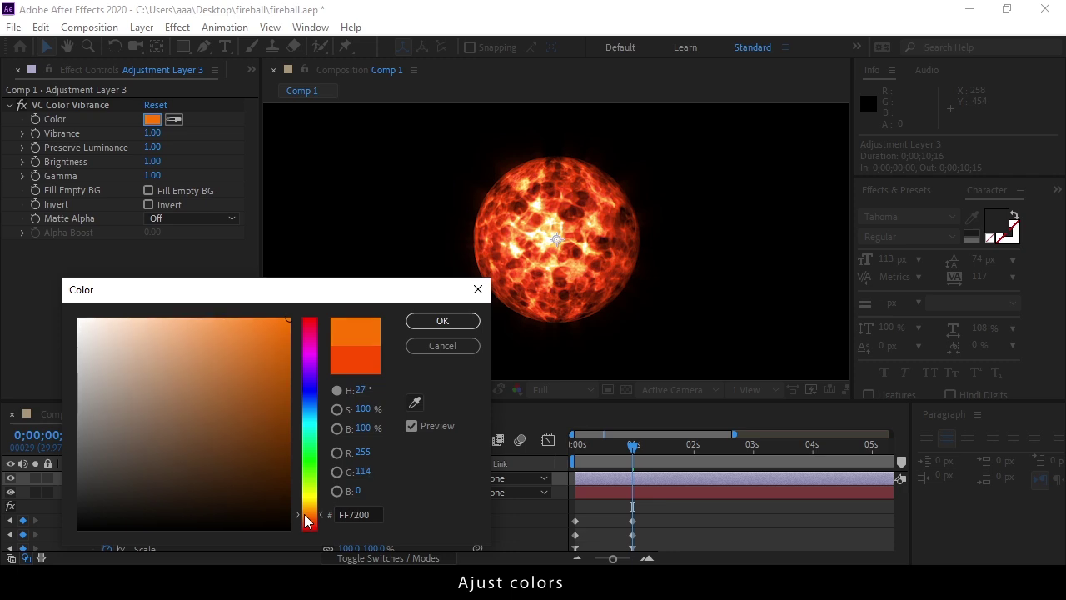
click(421, 323)
scroll(540, 233, up, 2)
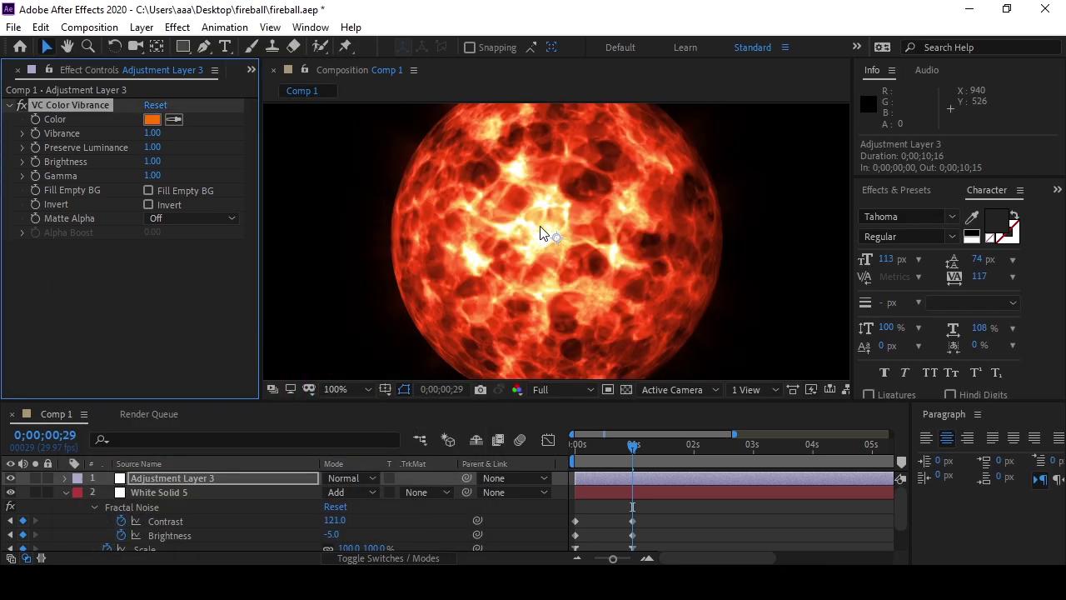
scroll(570, 223, down, 2)
click(613, 448)
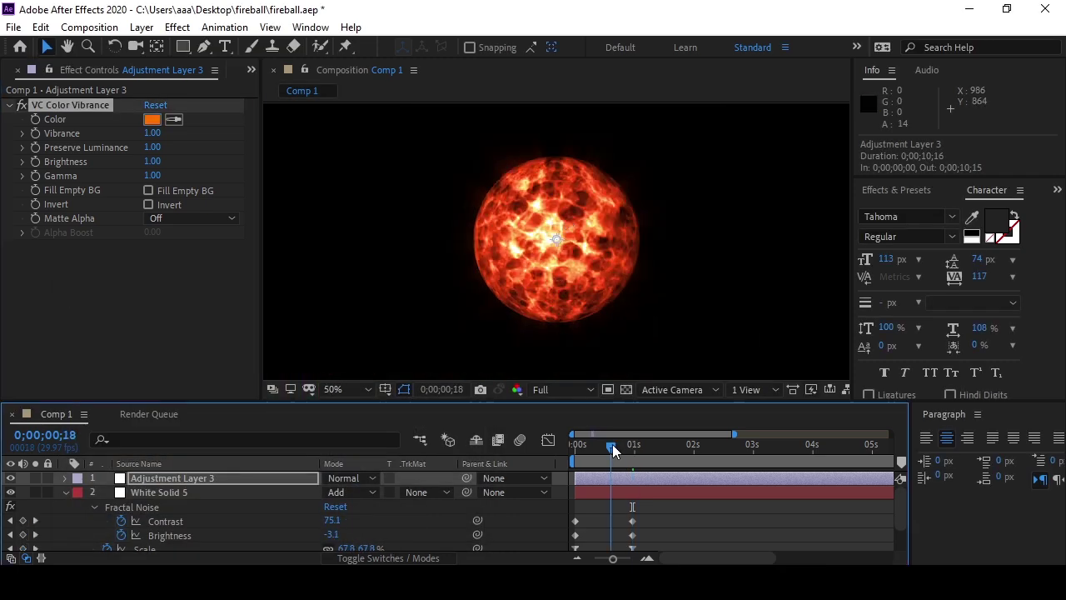
key(space)
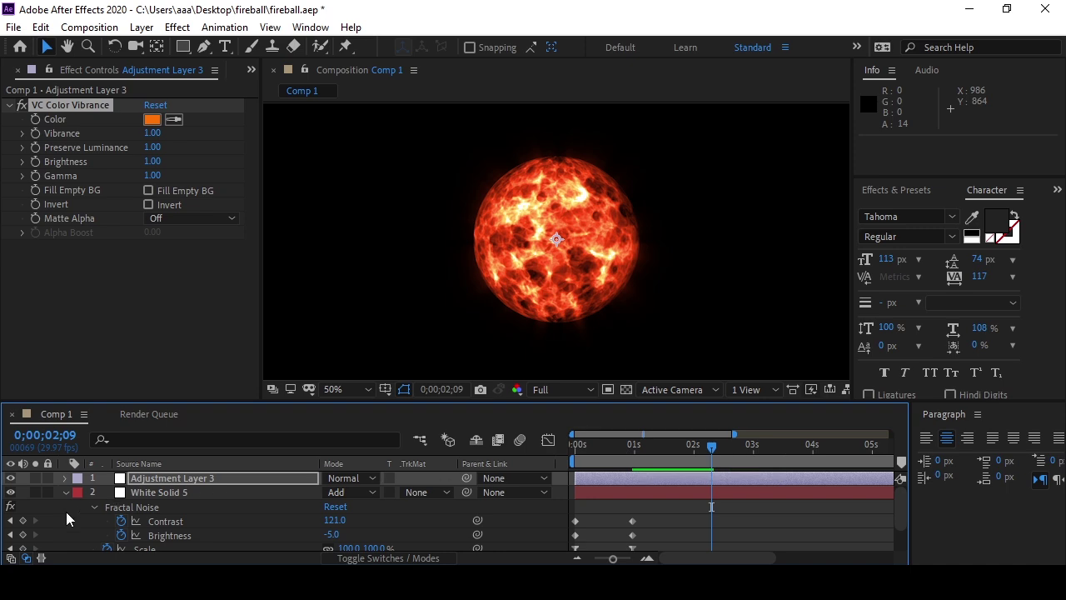
Add a new white solid layer and set its Opacity to 0%.
right_click(67, 509)
mouse_move(204, 325)
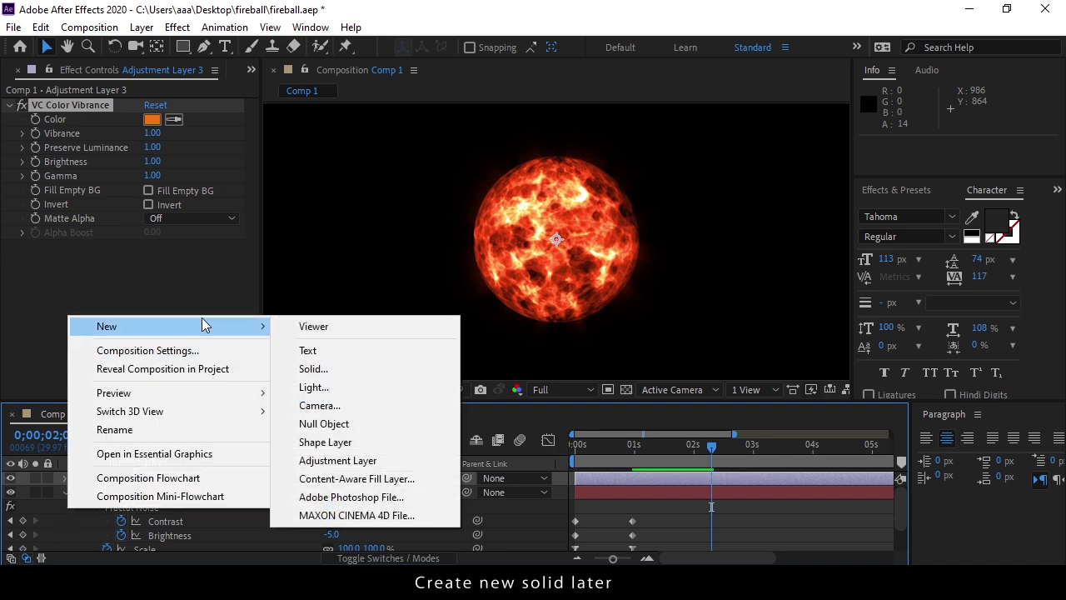
click(313, 368)
click(481, 454)
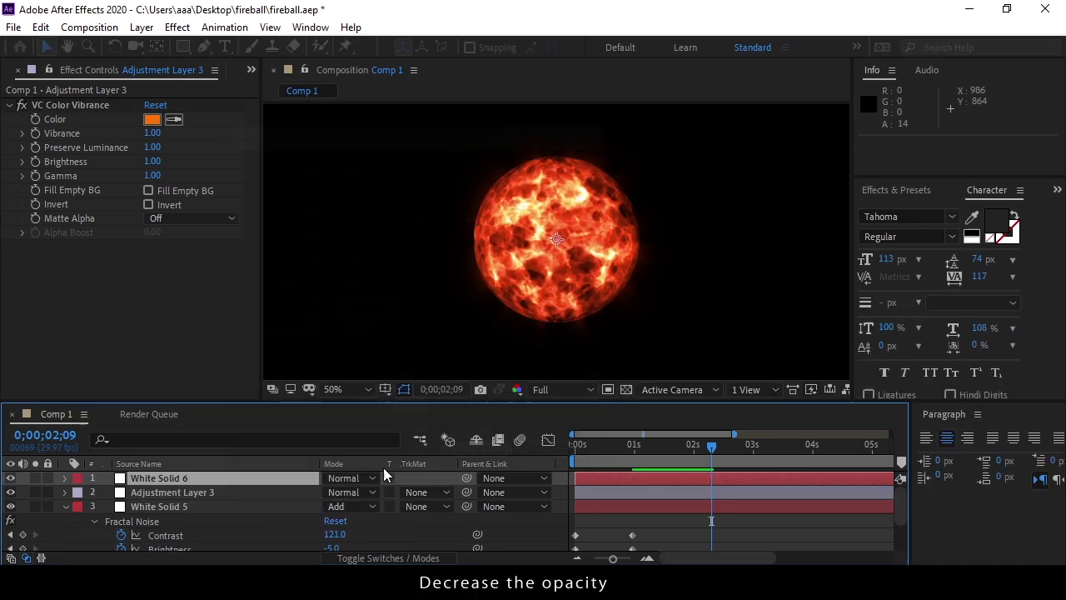
key(t)
drag(333, 492, 238, 490)
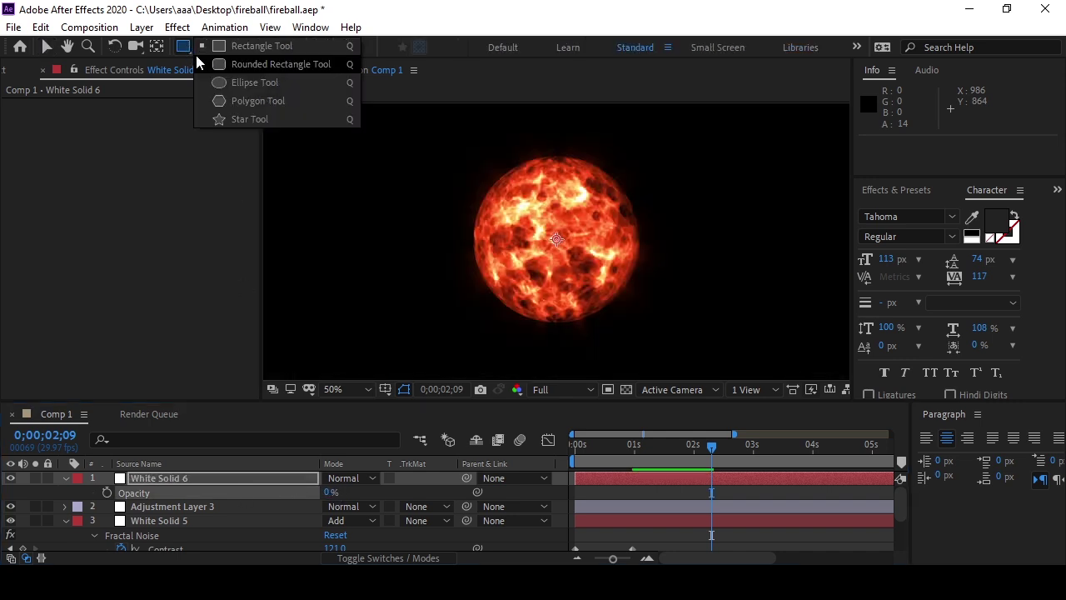
Draw a circular ellipse mask around the fireball on White Solid 6.
drag(187, 45, 232, 84)
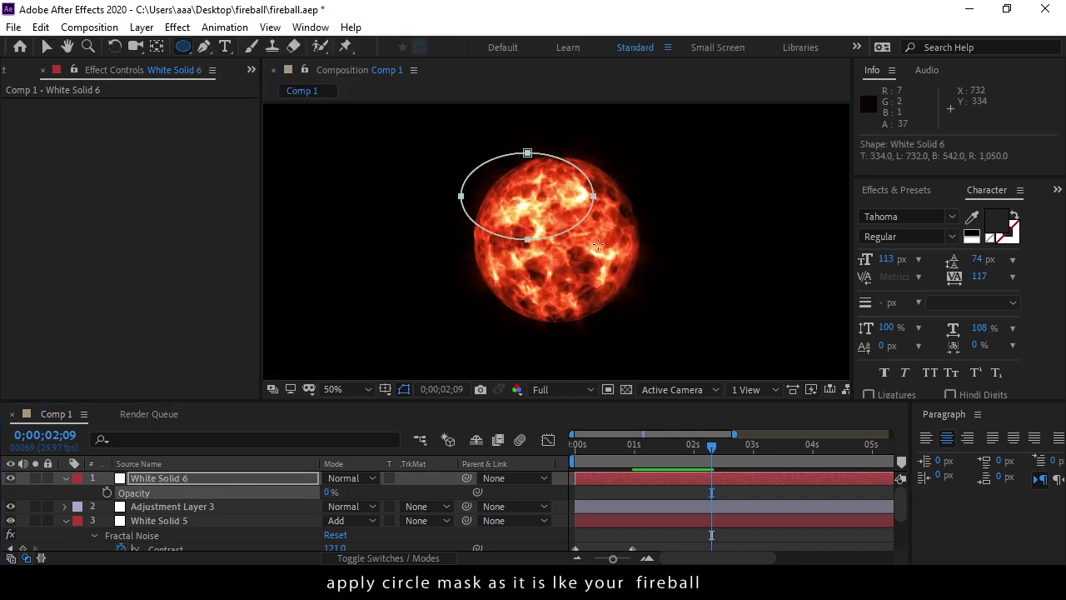
drag(461, 149, 642, 323)
key(v)
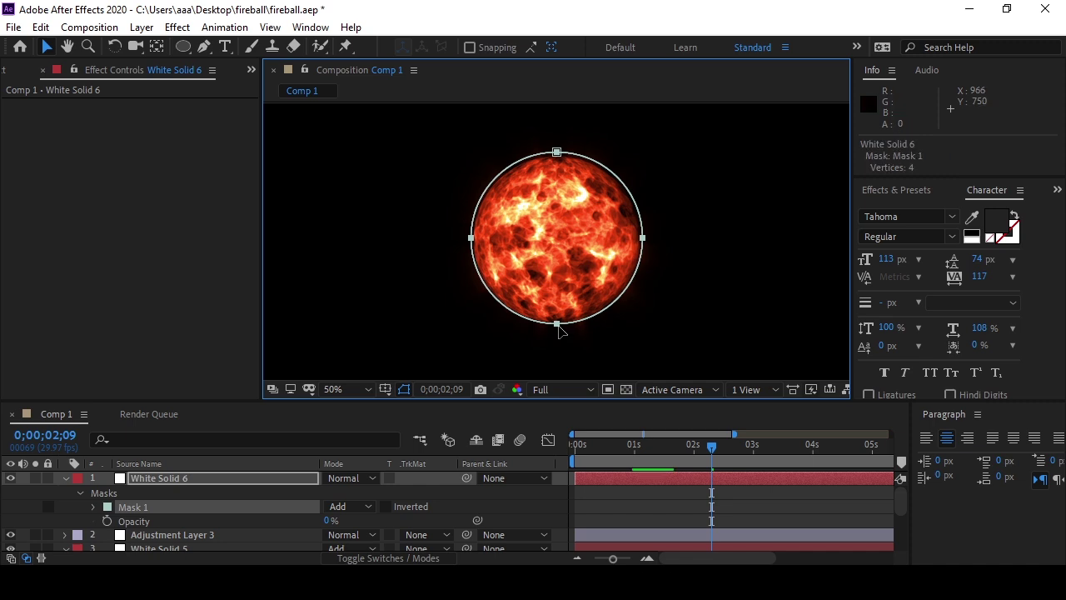
click(244, 477)
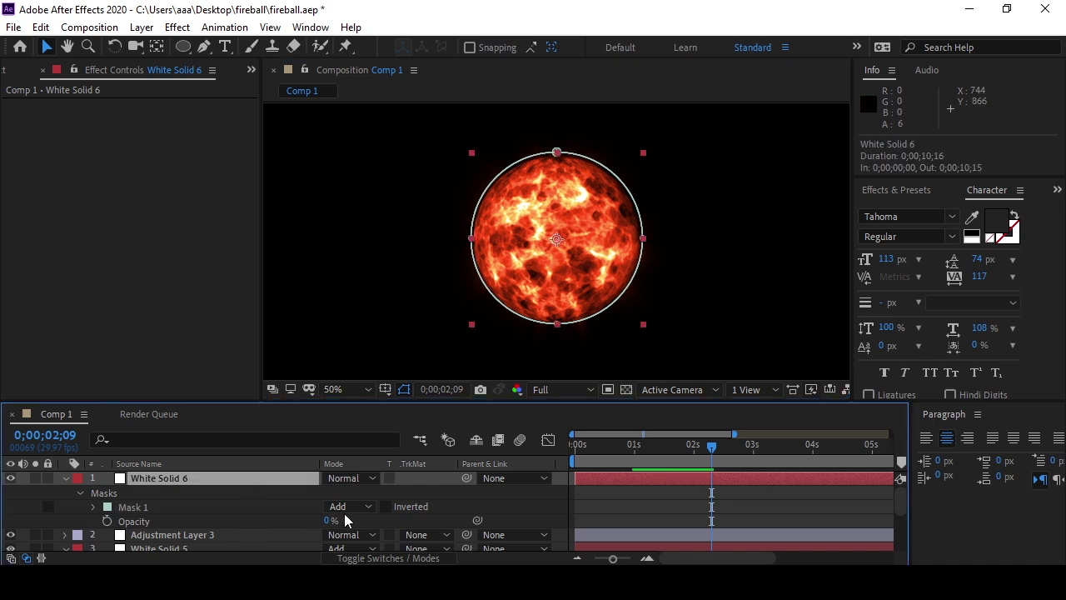
key(alt+space)
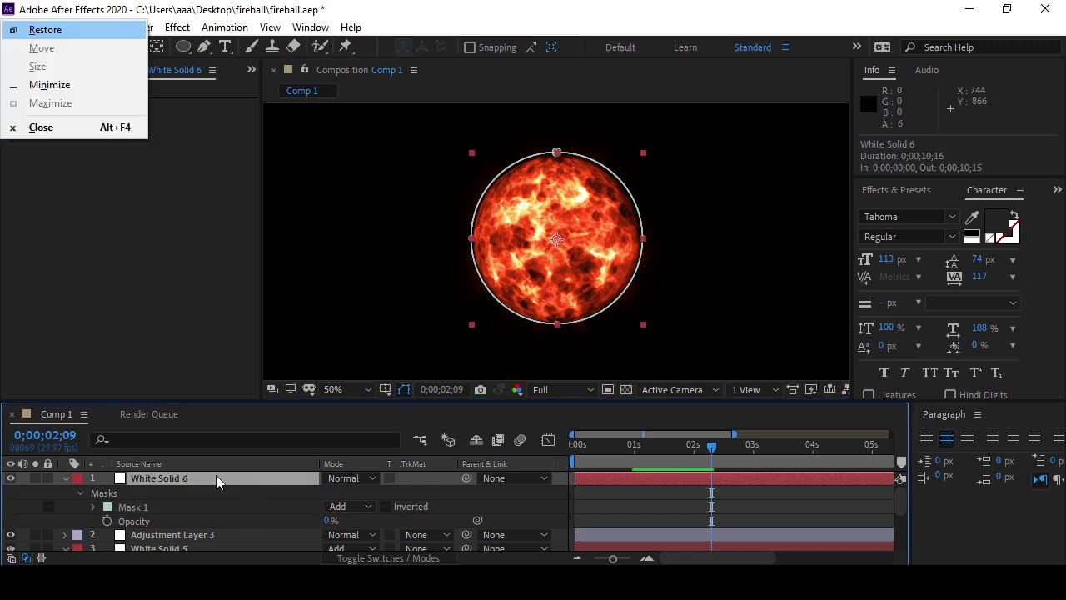
key(Escape)
Apply the Saber effect to the solid and raise its opacity back to 100%.
key(a)
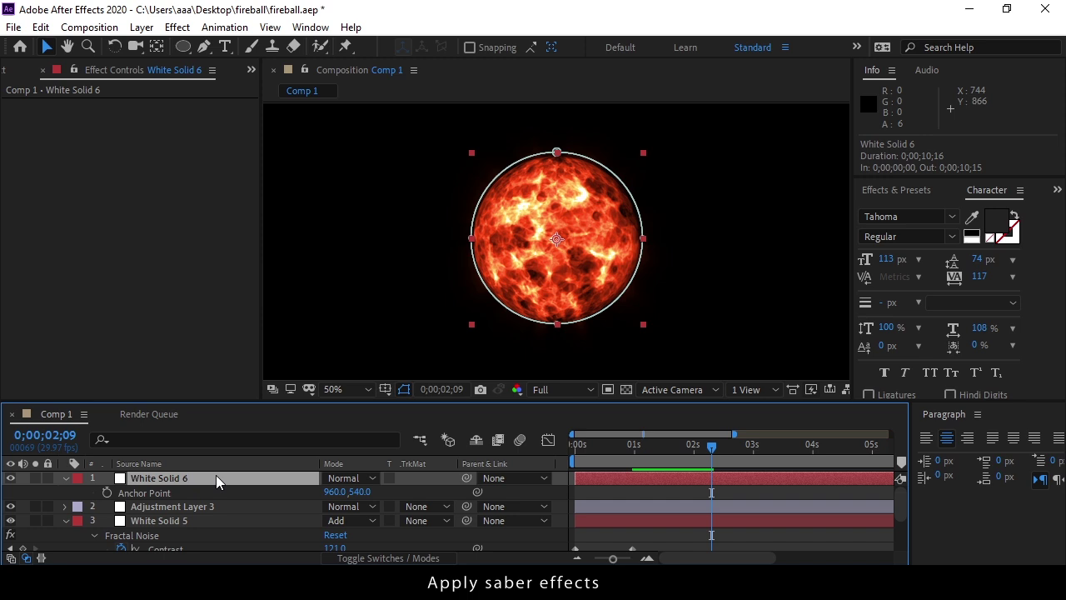
key(ctrl+space)
text(sa)
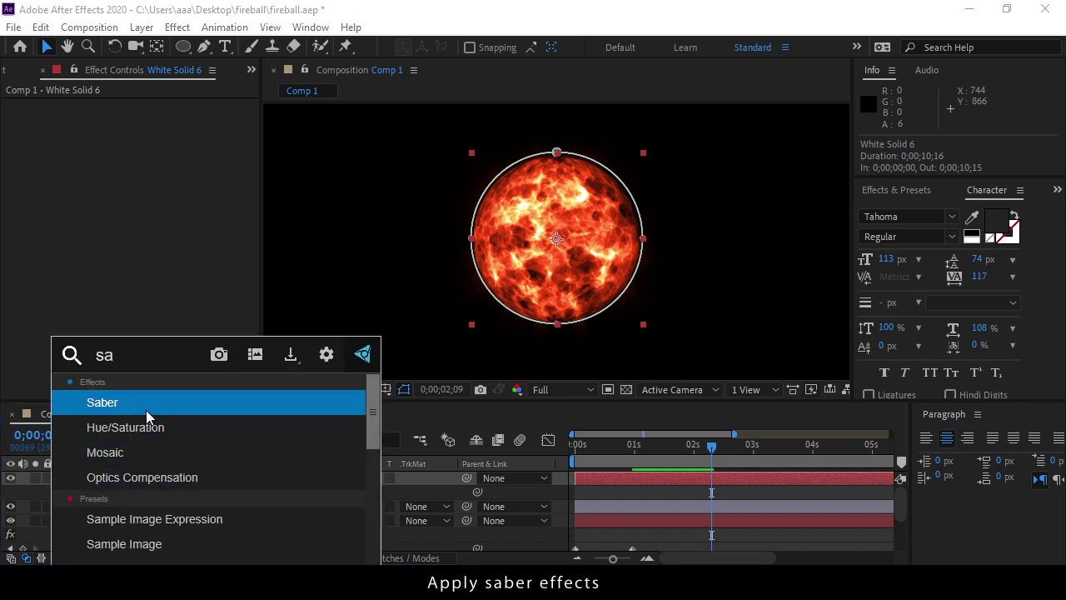
click(146, 410)
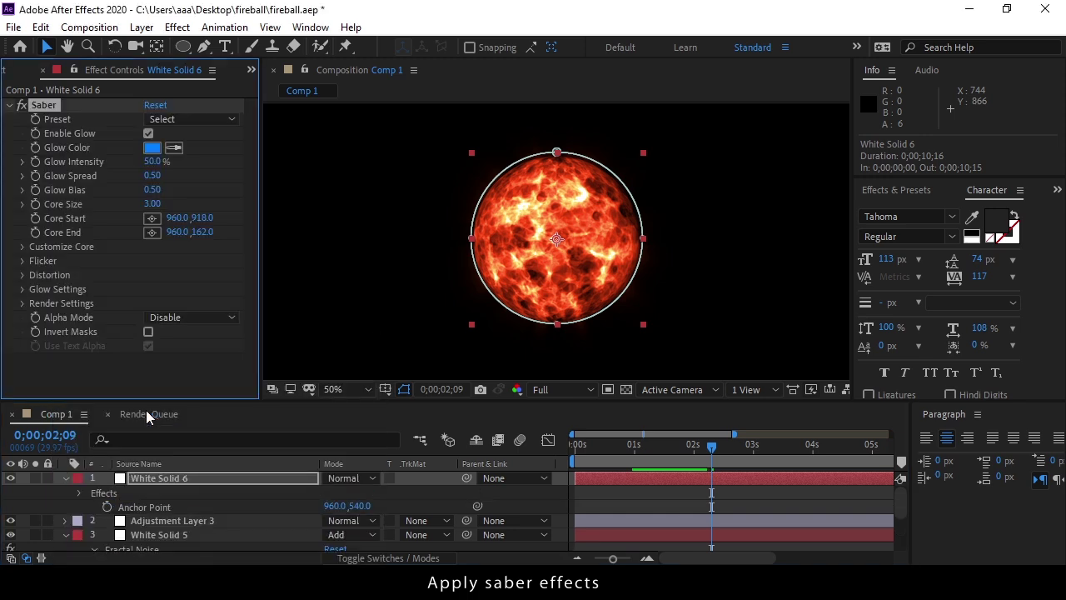
click(256, 477)
key(t)
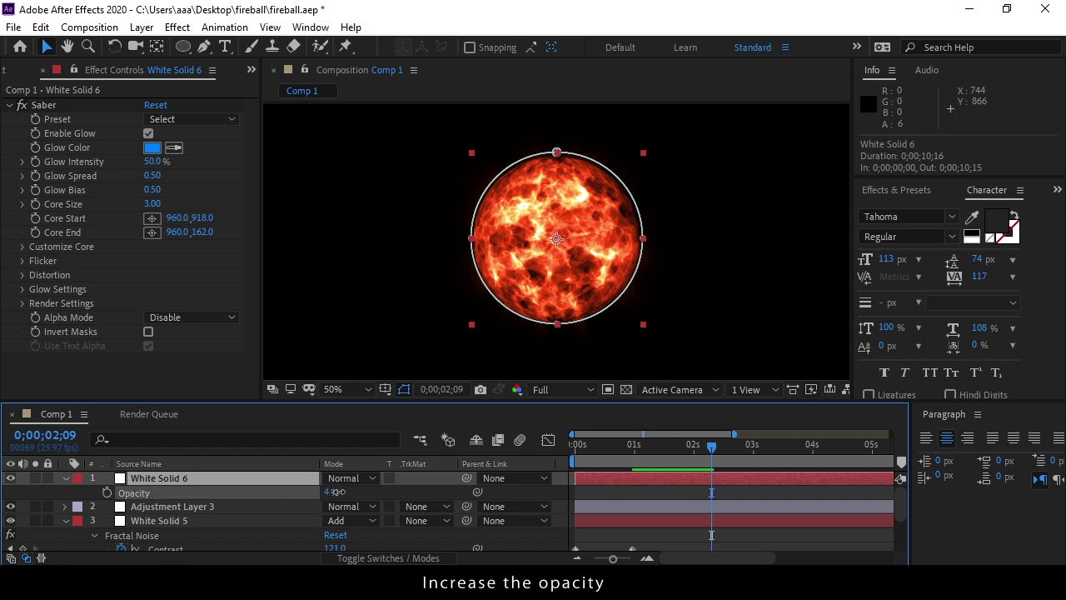
drag(337, 492, 425, 467)
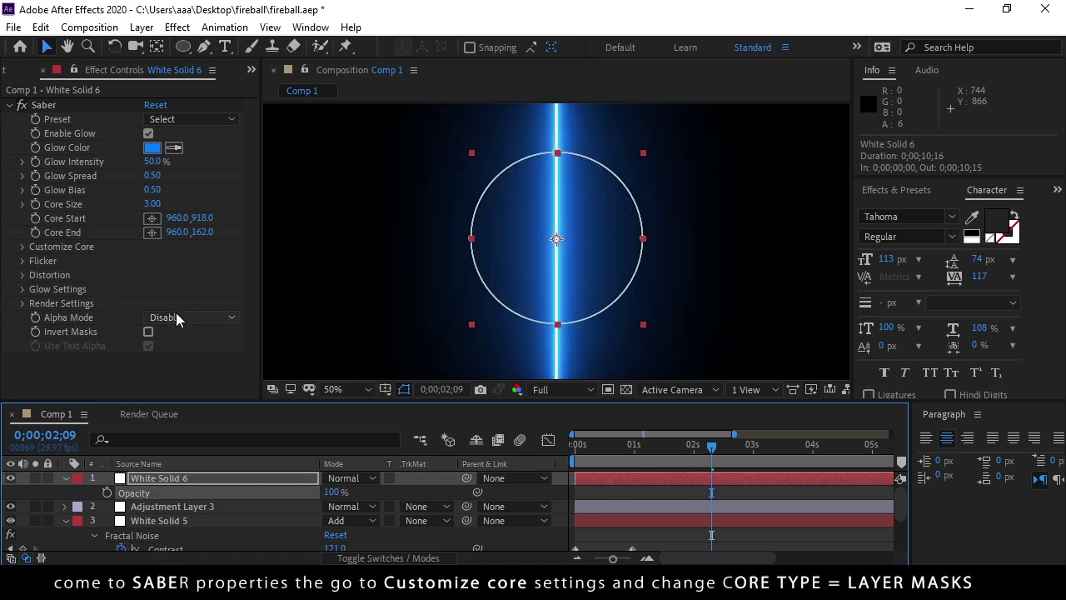
Set Saber's Core Type to Layer Masks and blend the solid in Add mode.
click(21, 248)
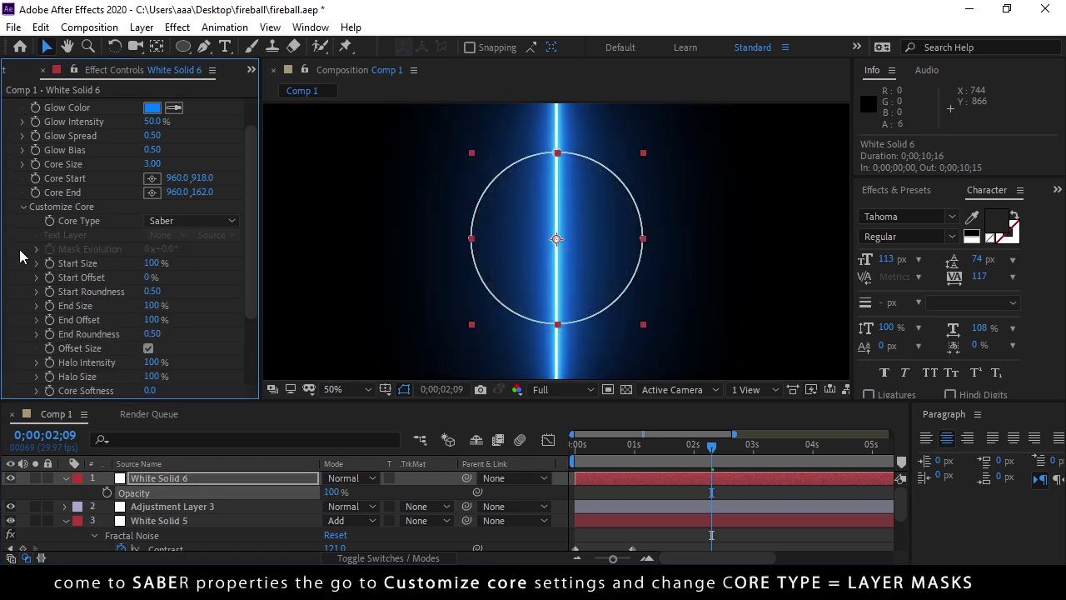
click(165, 222)
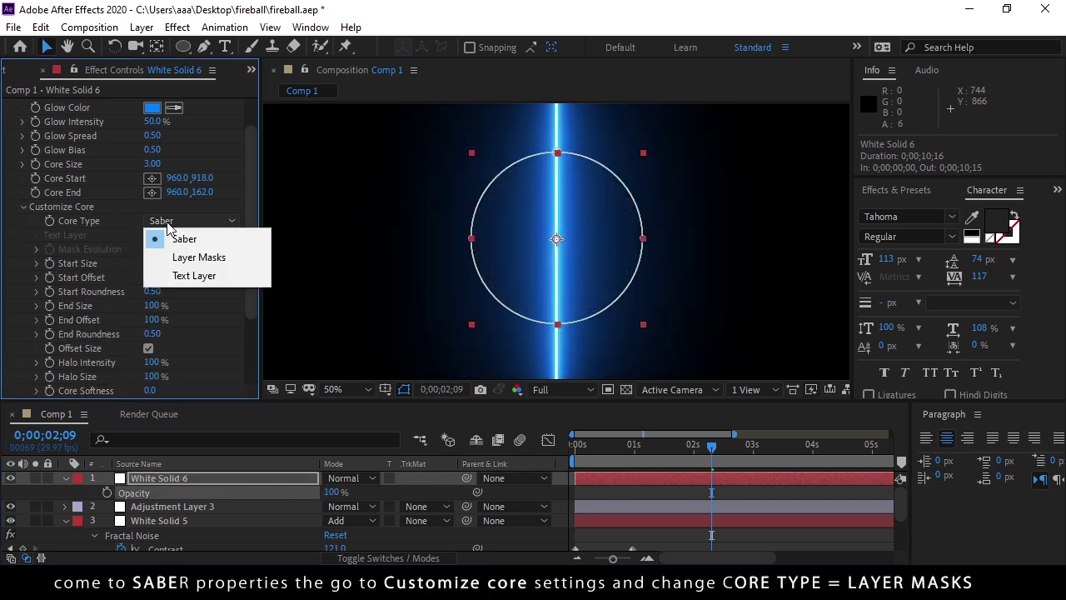
click(184, 263)
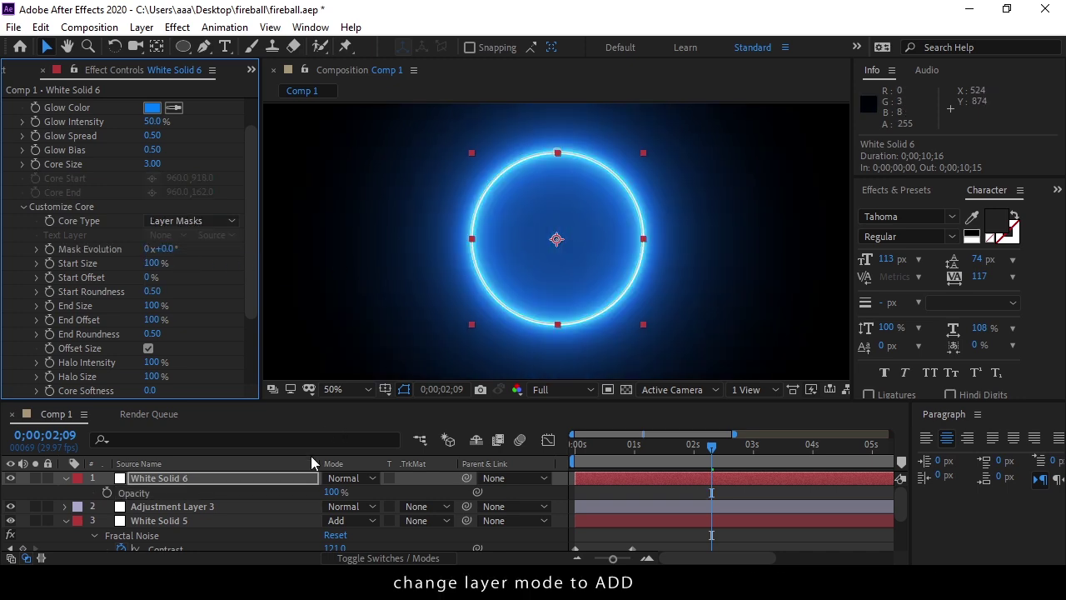
click(350, 478)
click(398, 236)
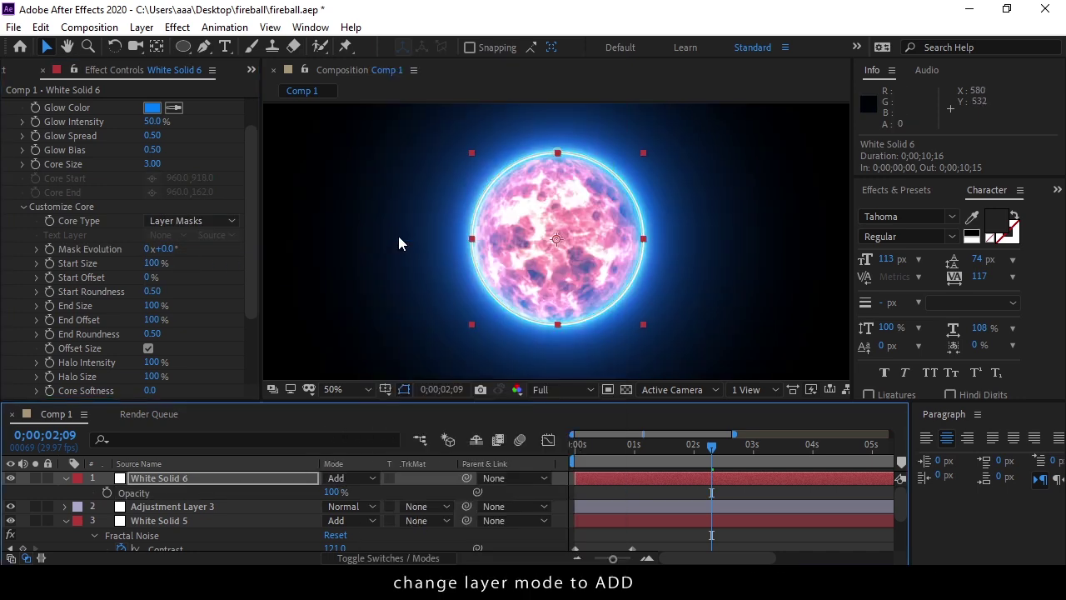
Apply Saber's Energy preset, with Core Size 0.60 and Glow Spread 0.14.
scroll(195, 208, up, 2)
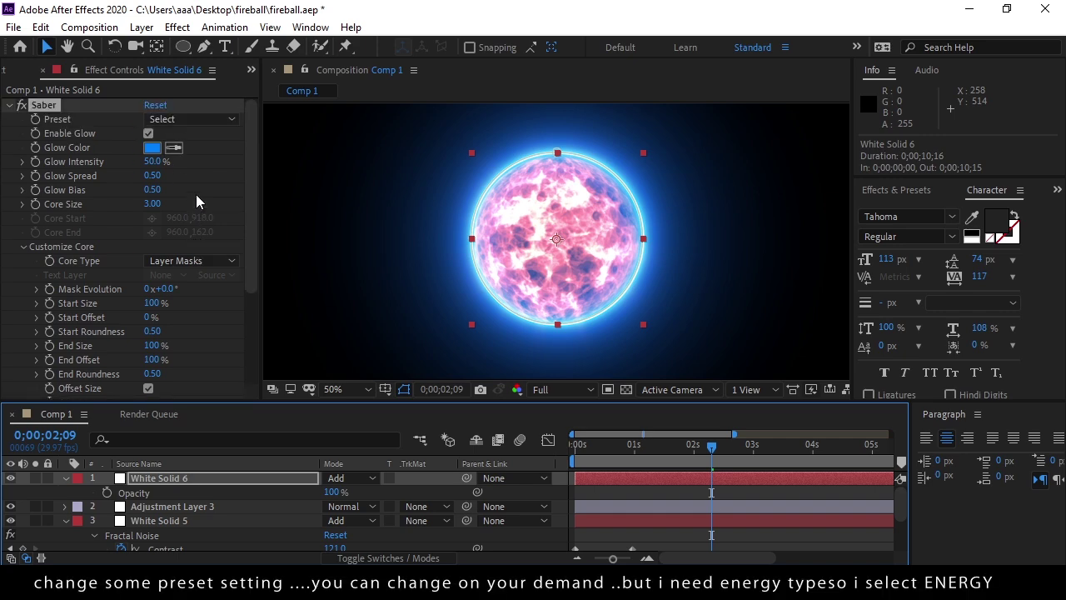
click(188, 120)
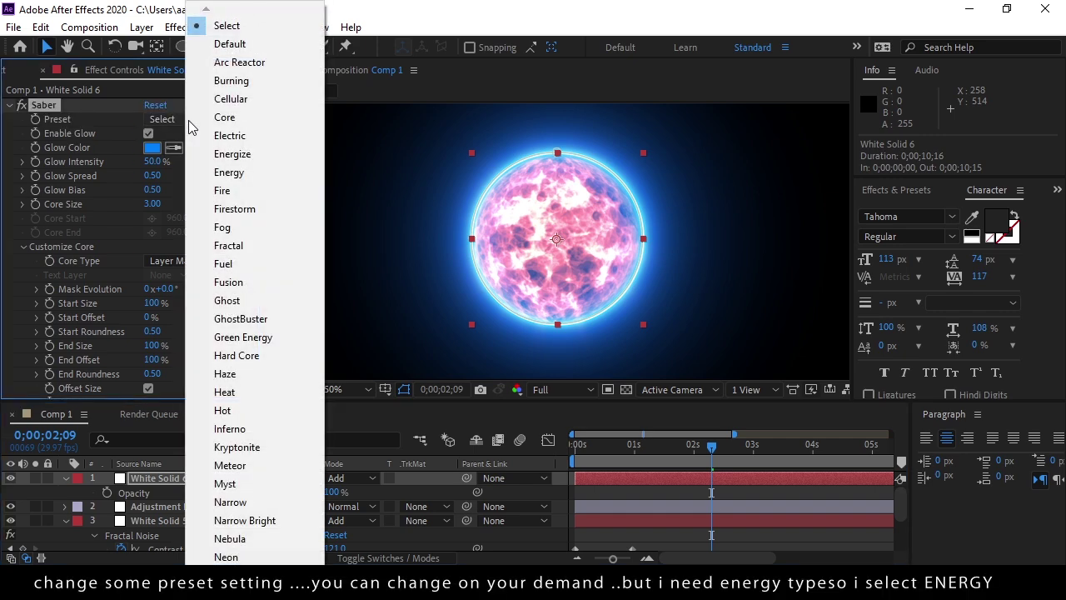
click(209, 172)
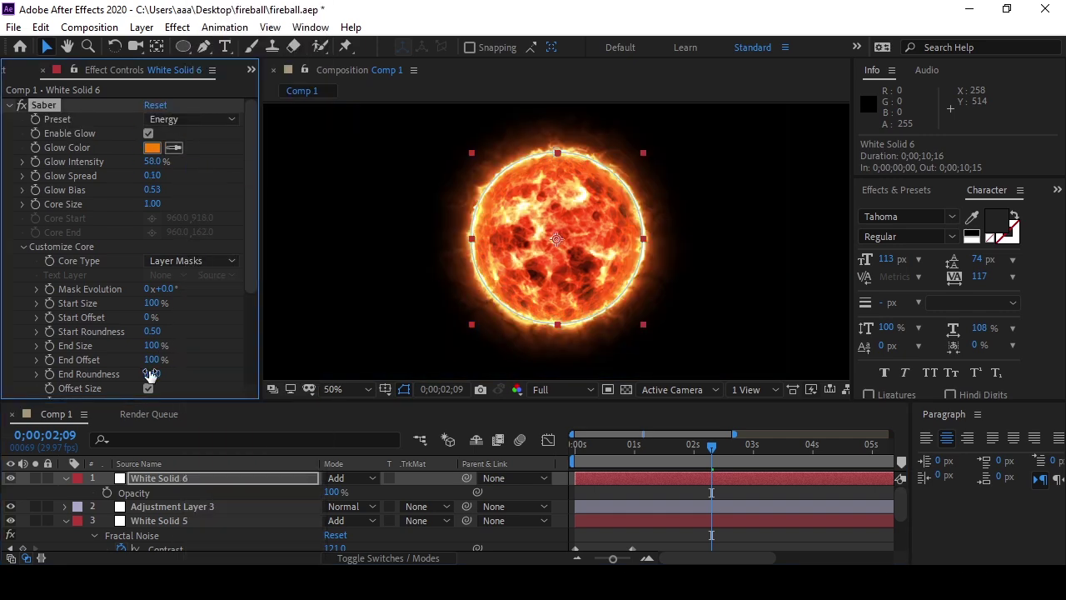
click(179, 476)
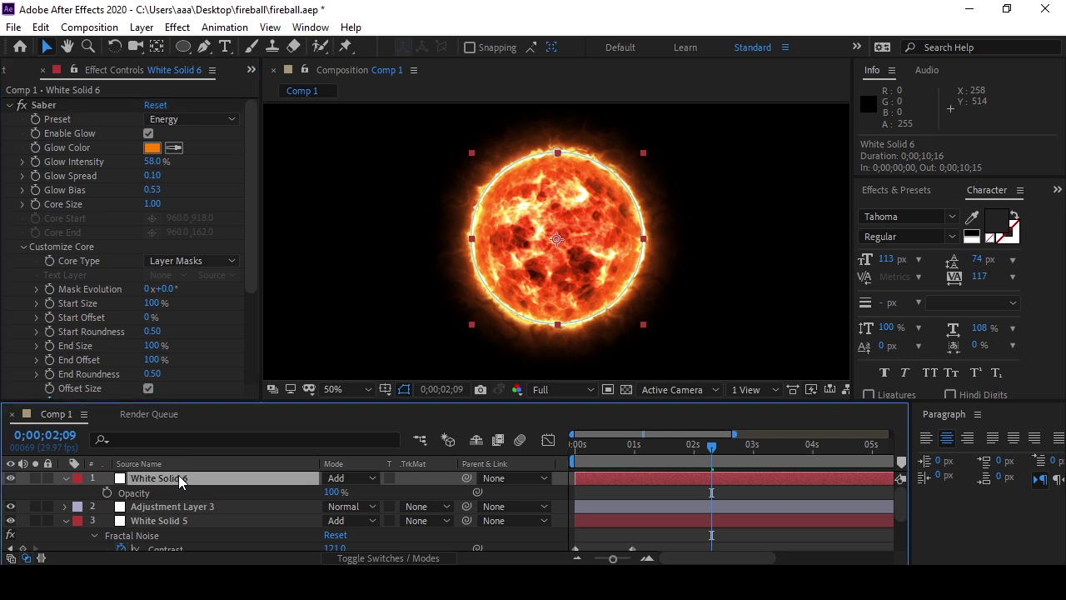
click(124, 288)
drag(143, 175, 151, 178)
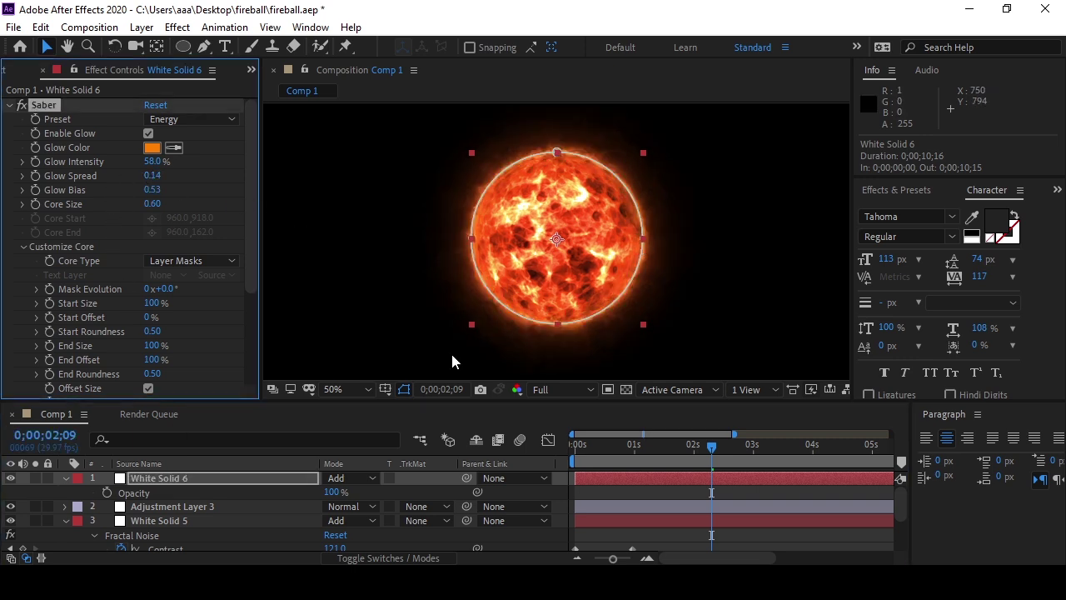
click(217, 504)
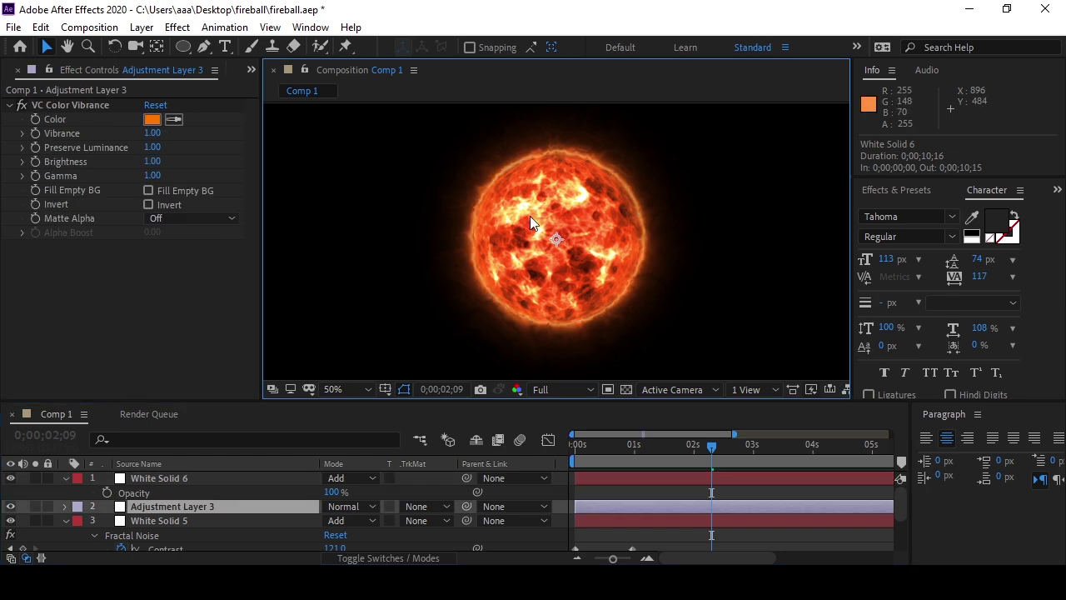
Set White Solid 6's Scale to 99% and zoom the viewer to see the whole ball.
key(slash)
click(207, 476)
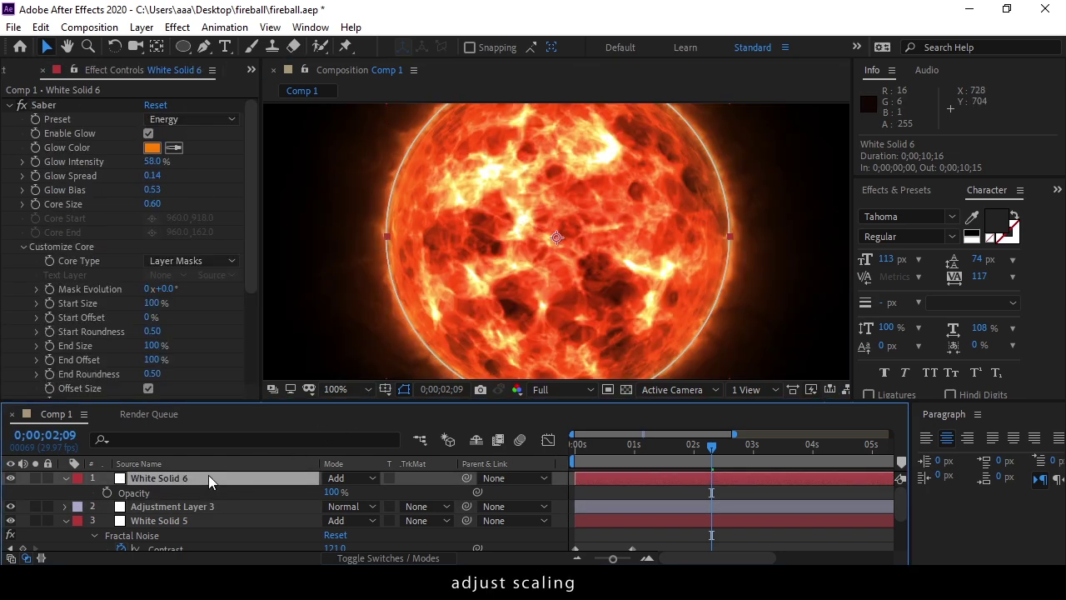
key(s)
drag(335, 493, 332, 492)
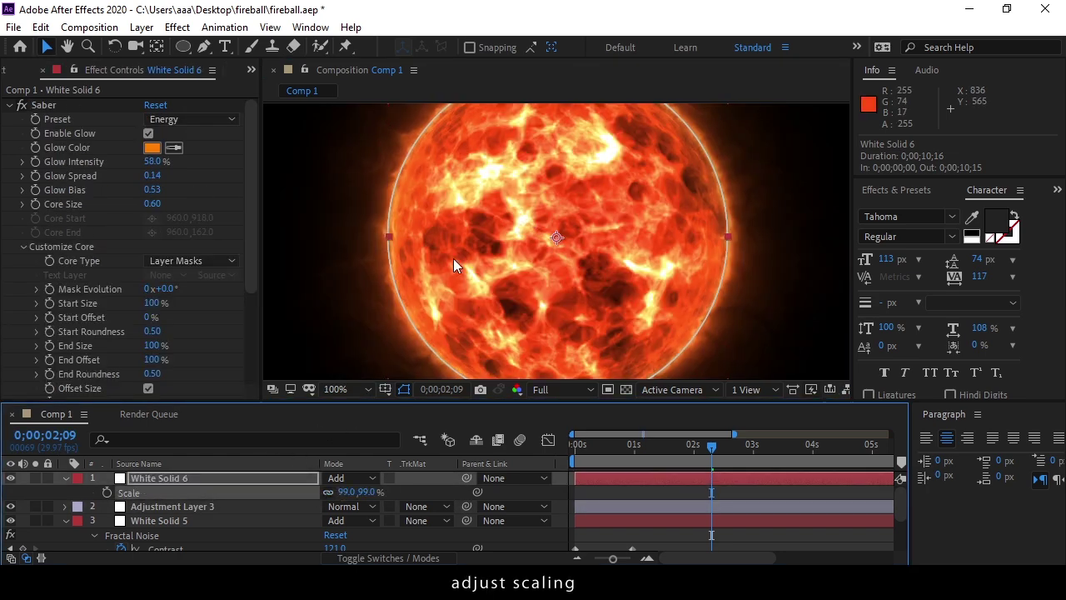
key(ctrl+Down)
key(comma)
key(comma)
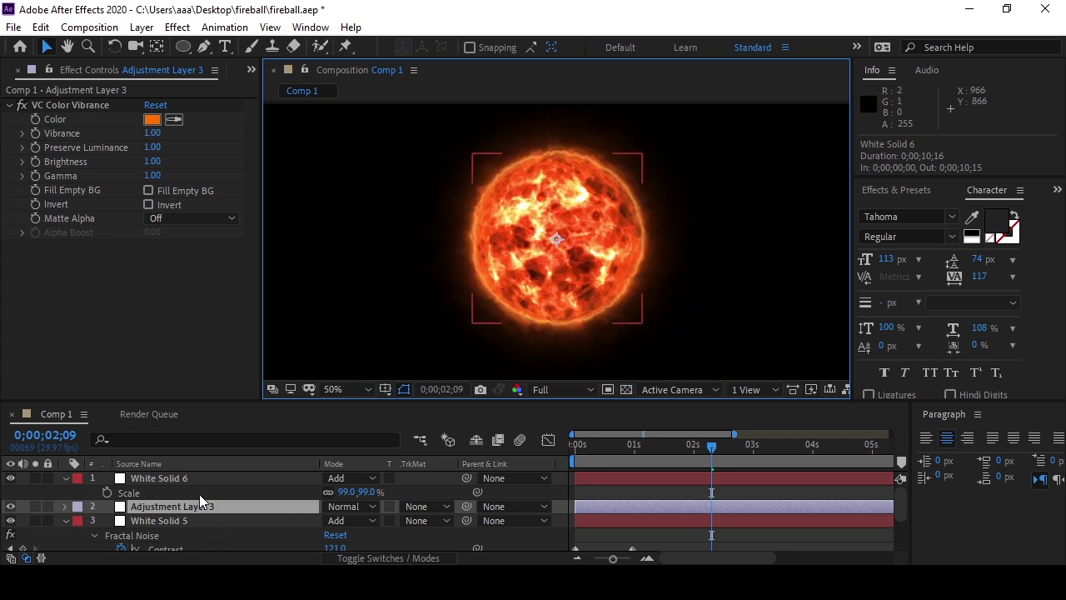
scroll(199, 494, down, 3)
scroll(504, 479, up, 2)
drag(635, 445, 633, 446)
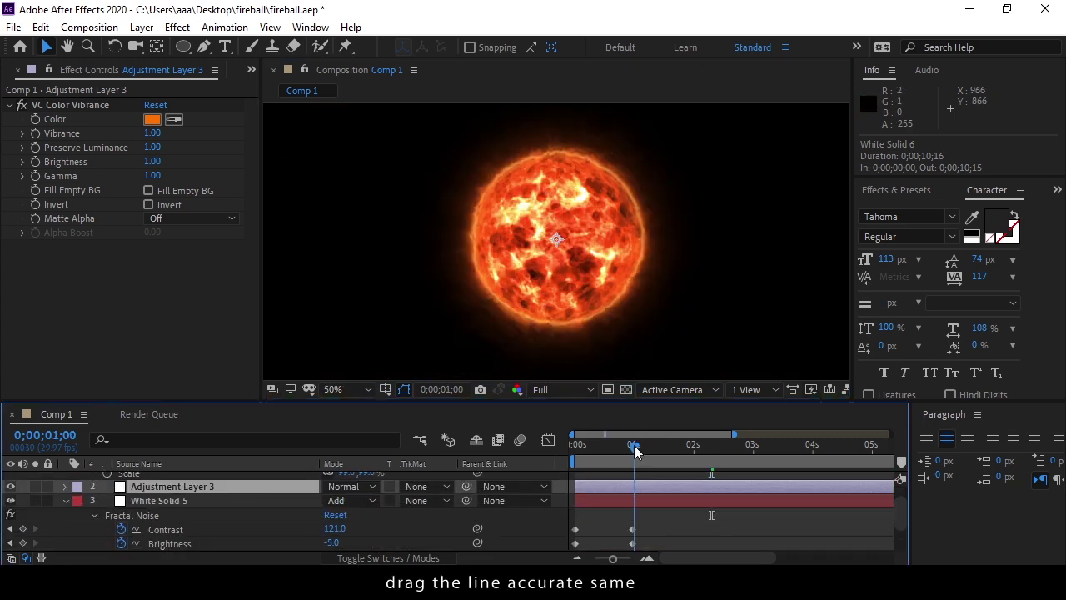
scroll(633, 449, down, 3)
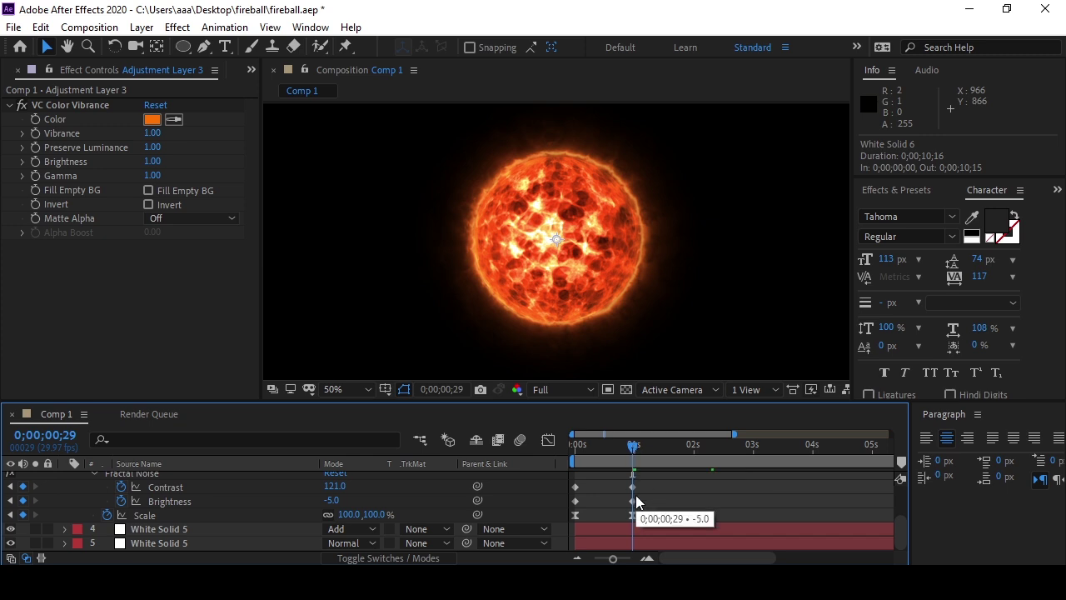
scroll(639, 503, up, 3)
Keyframe Scale from 0% at frame 0 to 99% at frame 29, ease both keys, and preview.
click(617, 481)
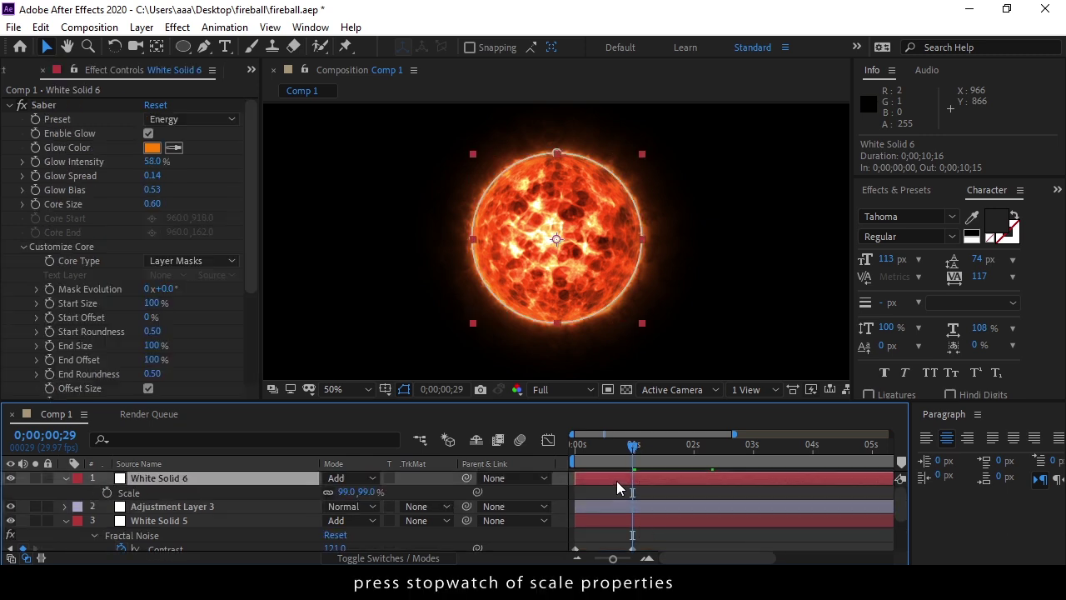
click(107, 492)
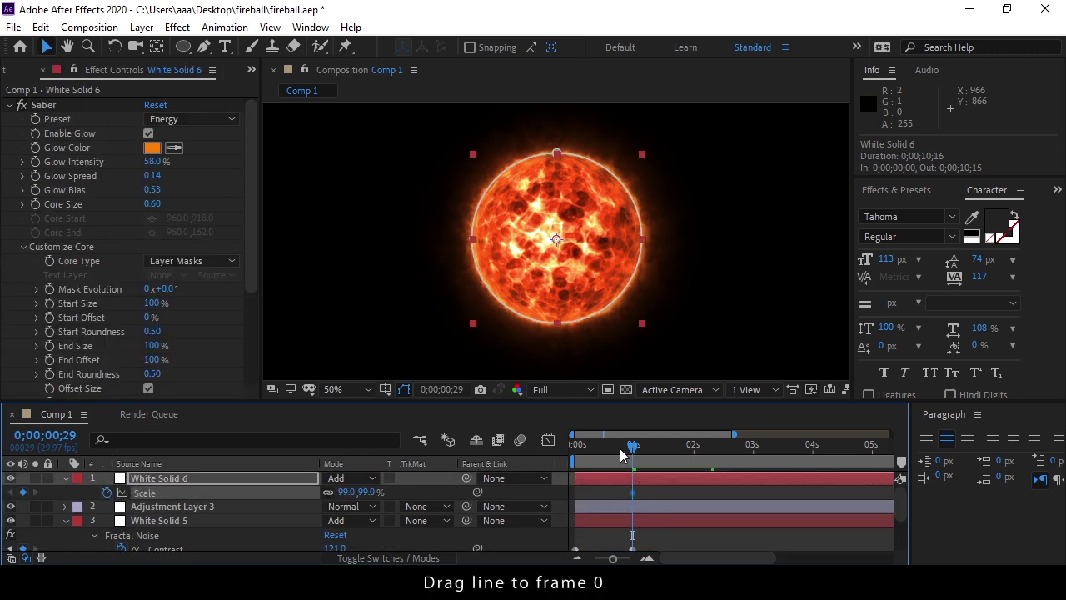
drag(620, 448, 575, 448)
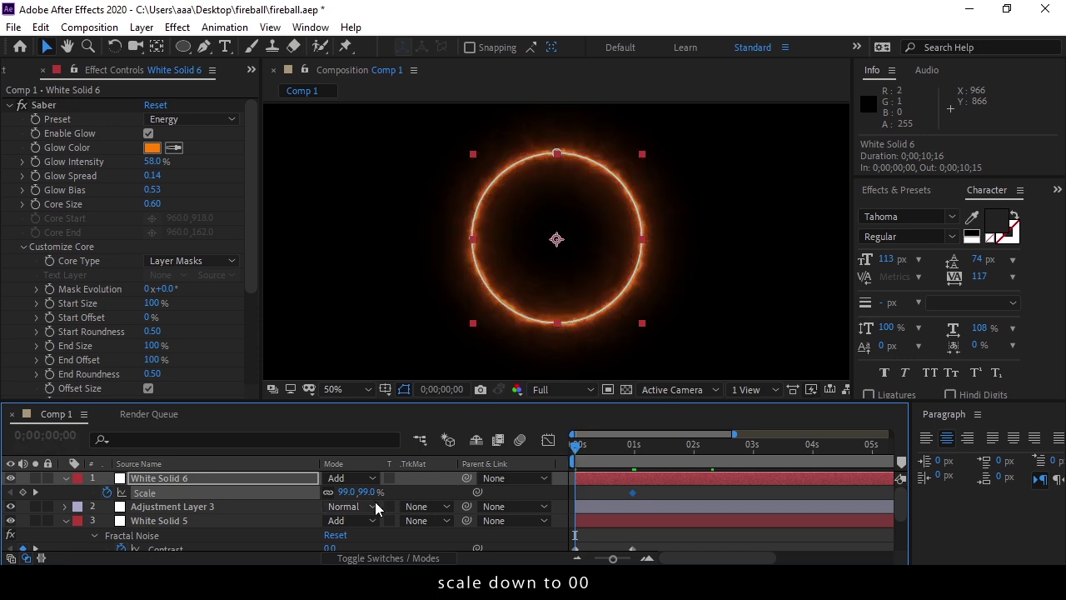
click(348, 492)
text(0)
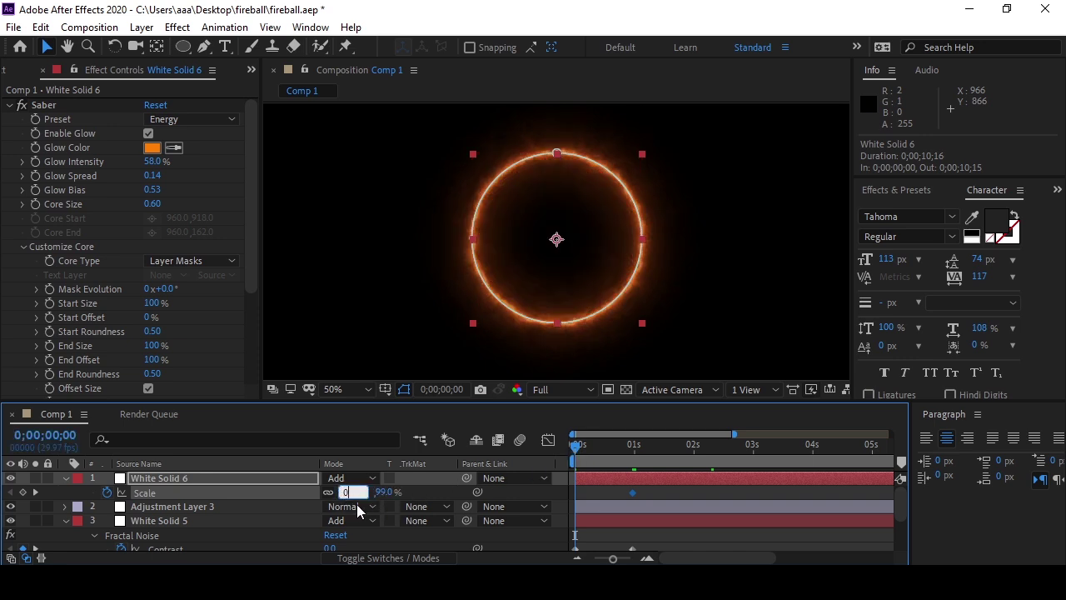
key(Return)
mouse_move(644, 488)
mouse_down()
mouse_move(583, 502)
mouse_move(573, 492)
mouse_up()
key(F9)
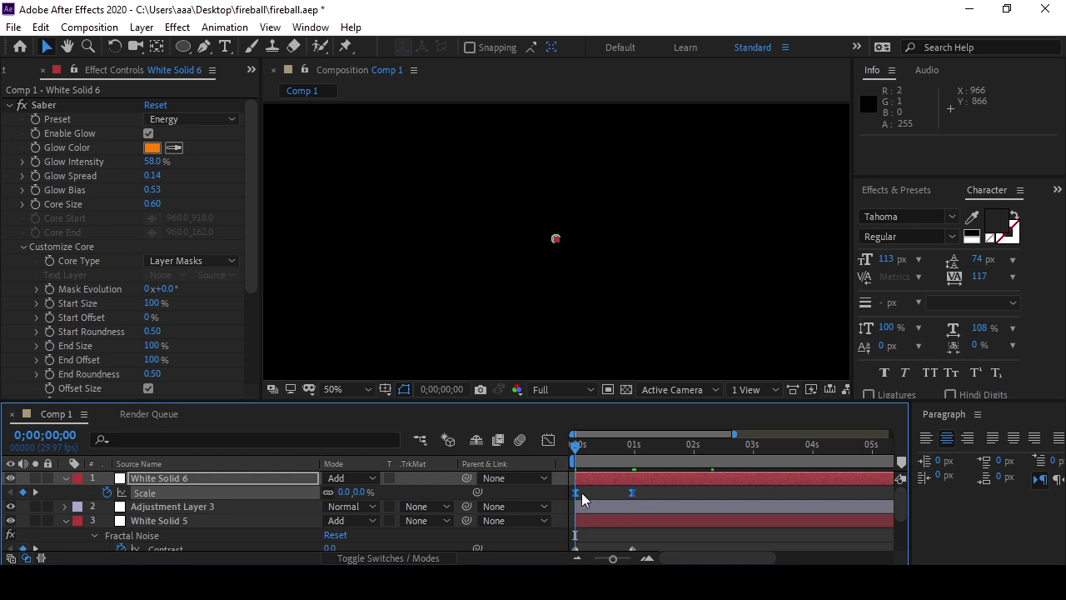
key(space)
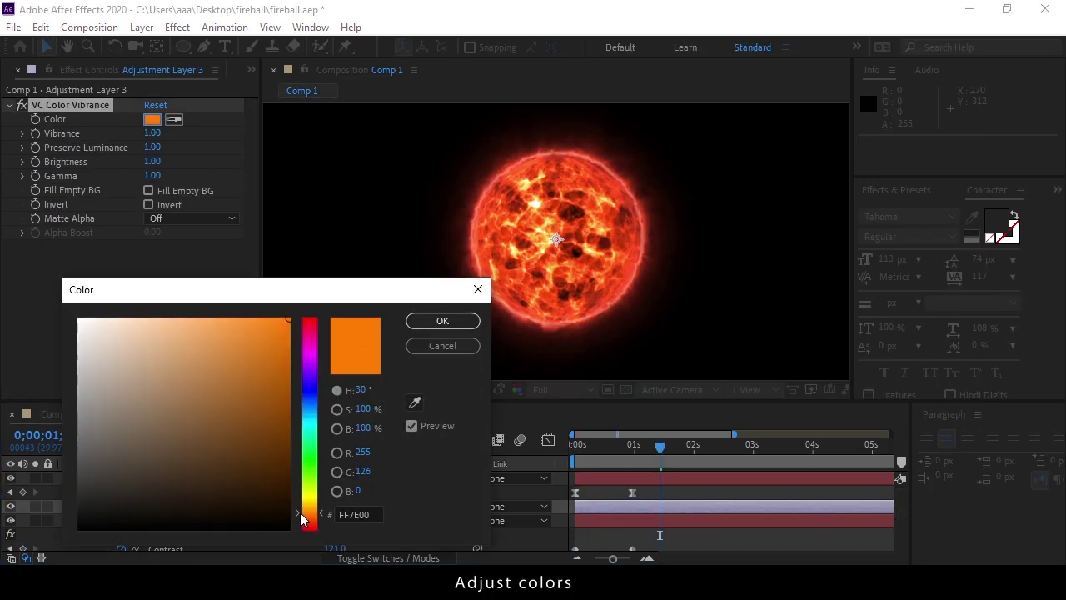
Accept the vibrance colour, then sample the fireball's orange FF7003 as Saber's Glow Color.
click(439, 320)
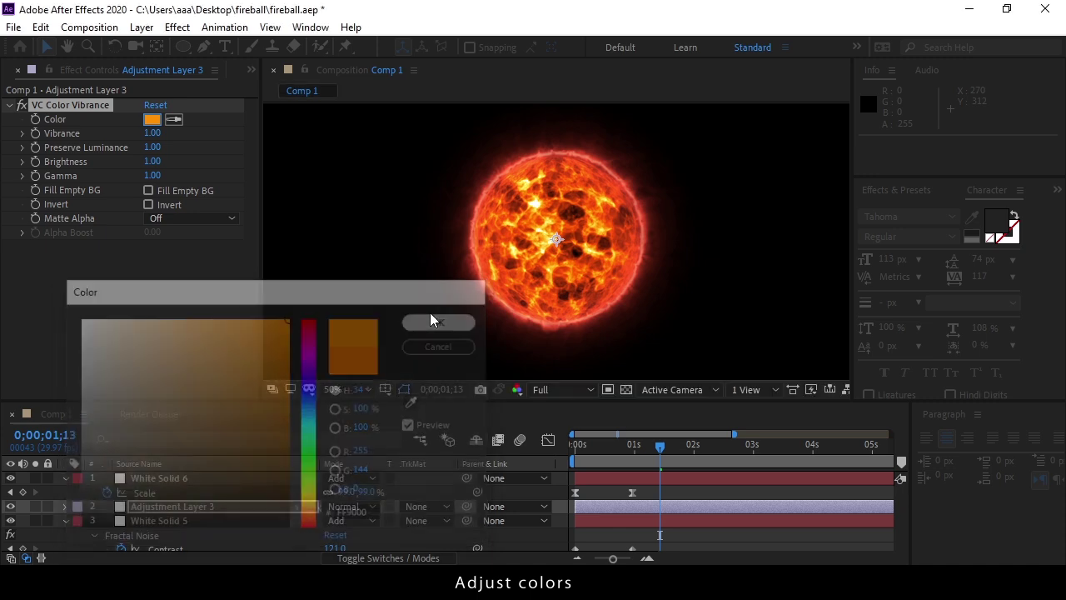
click(192, 477)
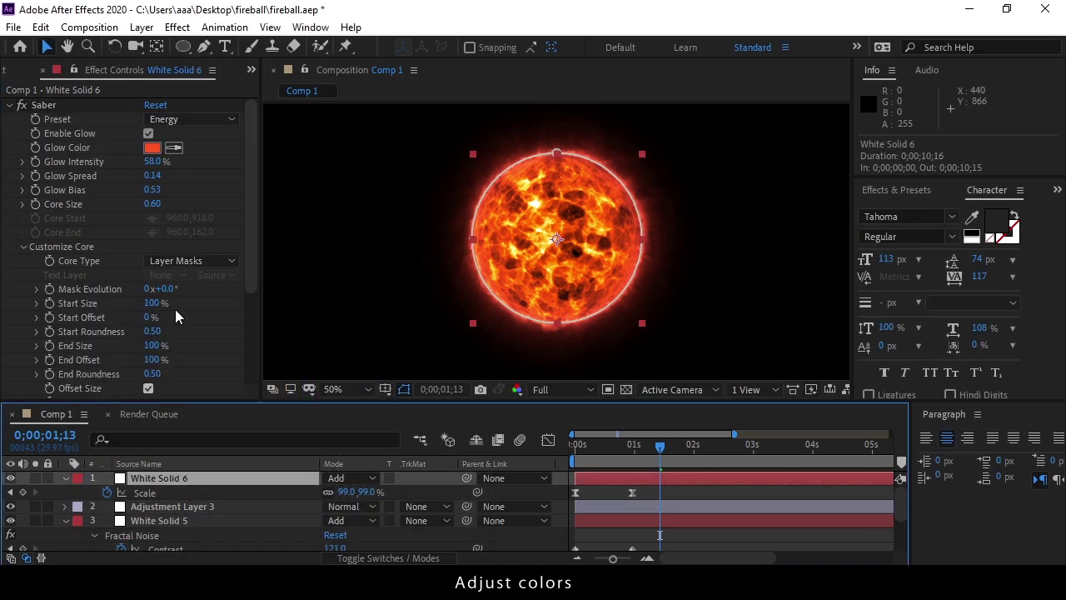
click(154, 149)
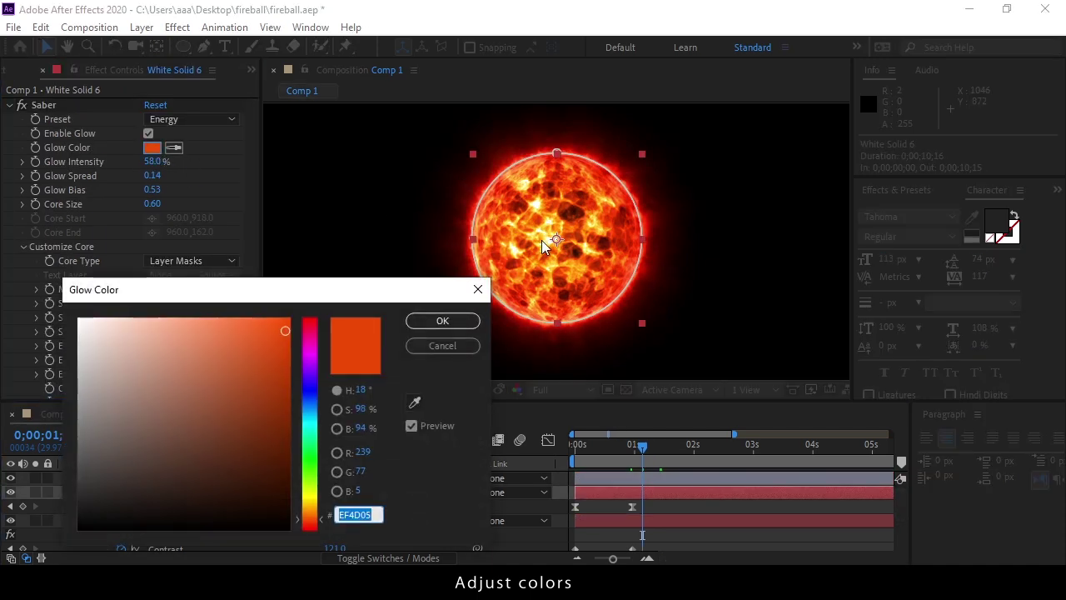
click(414, 403)
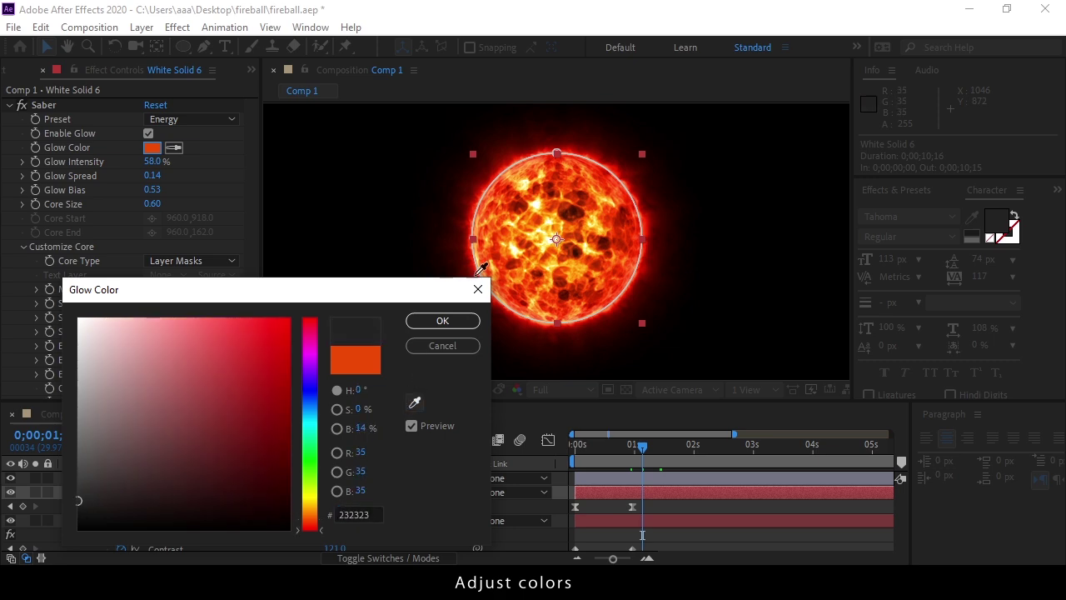
click(531, 224)
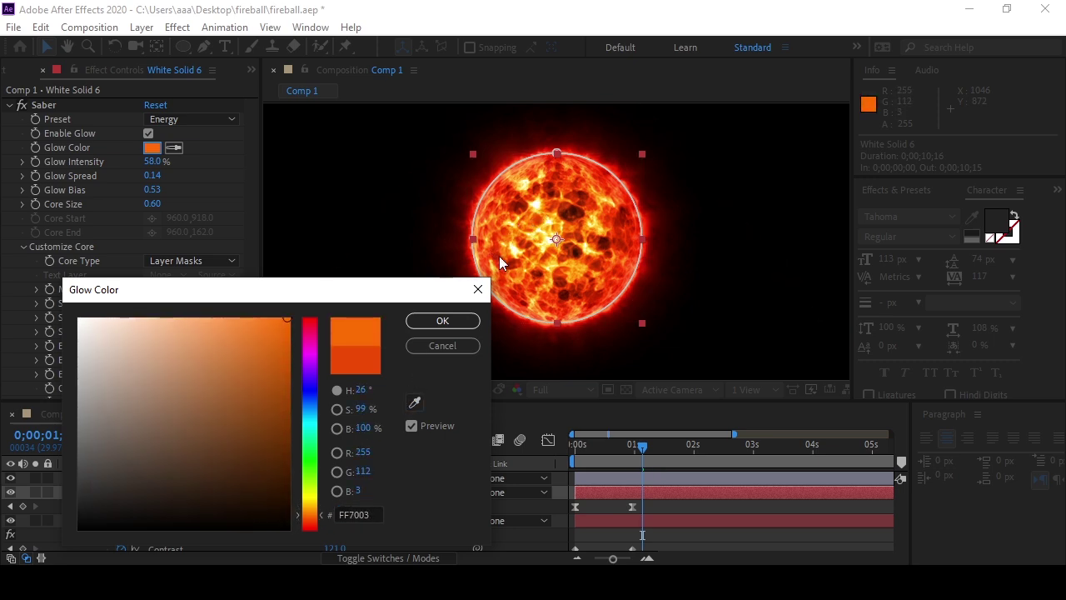
click(442, 321)
click(462, 332)
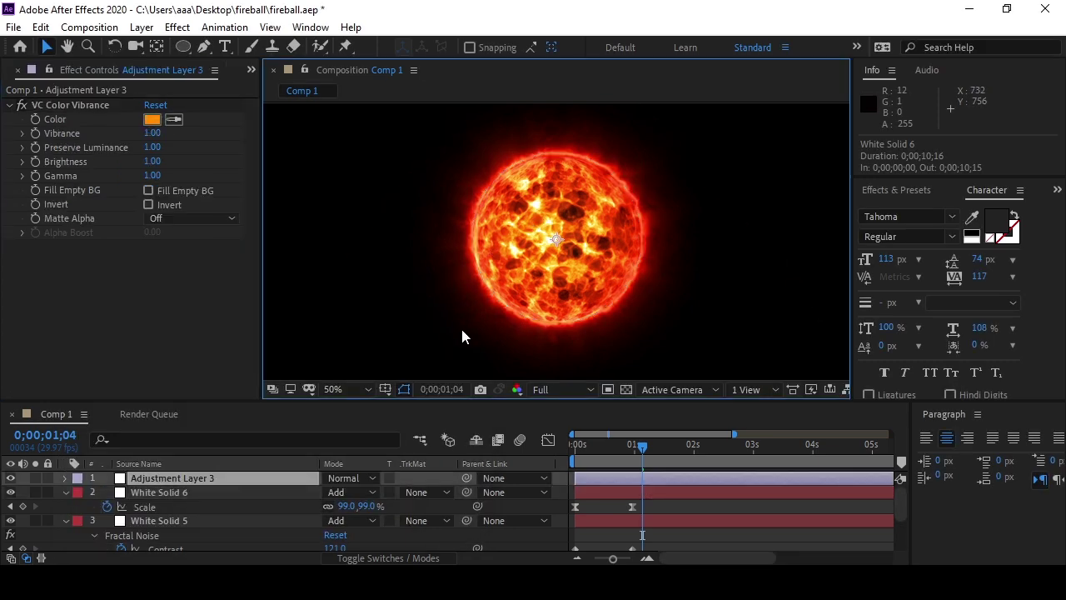
drag(640, 464, 618, 456)
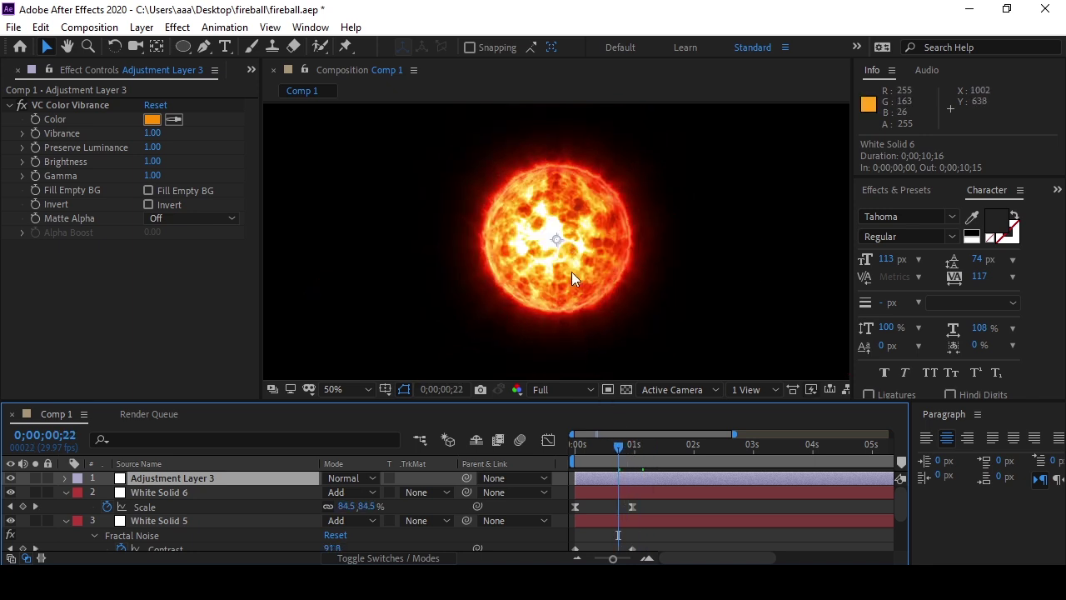
scroll(562, 231, down, 2)
scroll(563, 231, up, 2)
drag(618, 450, 645, 452)
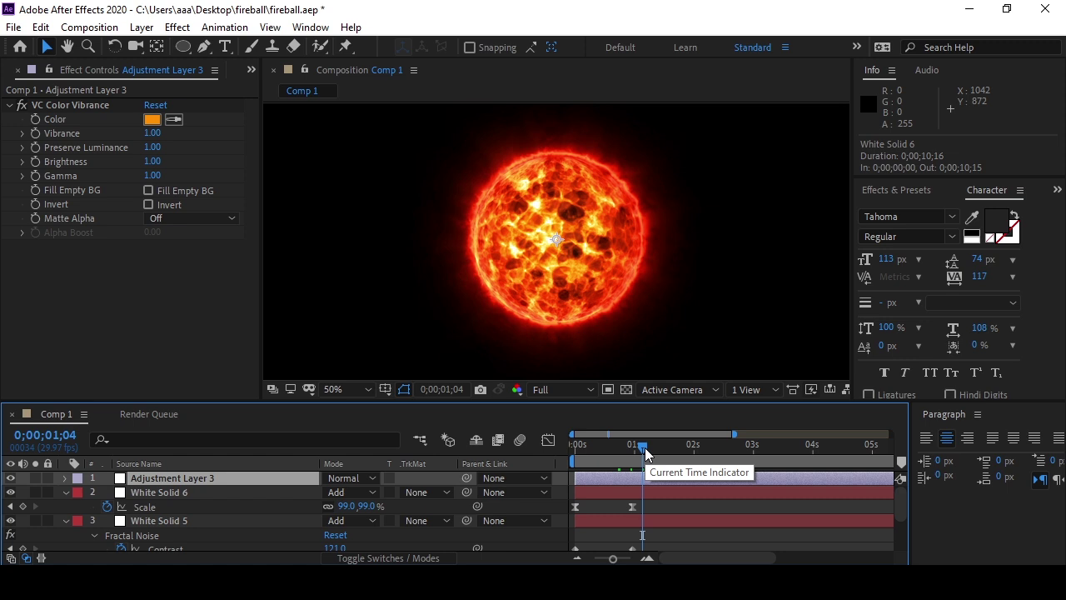
drag(646, 452, 645, 453)
click(66, 492)
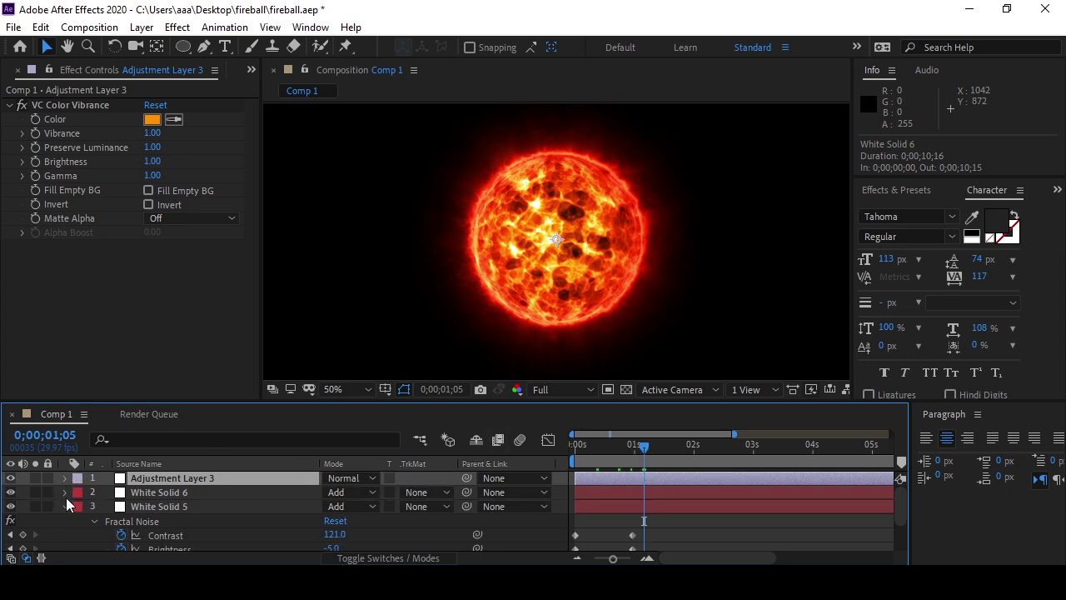
Create a new full-frame white solid layer.
click(65, 510)
right_click(105, 480)
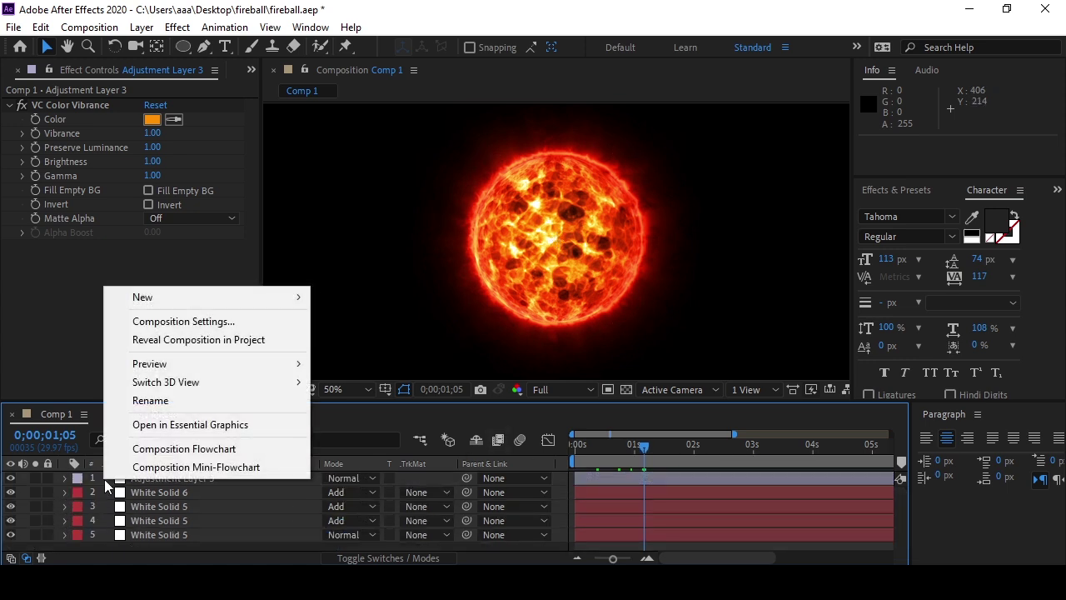
click(374, 340)
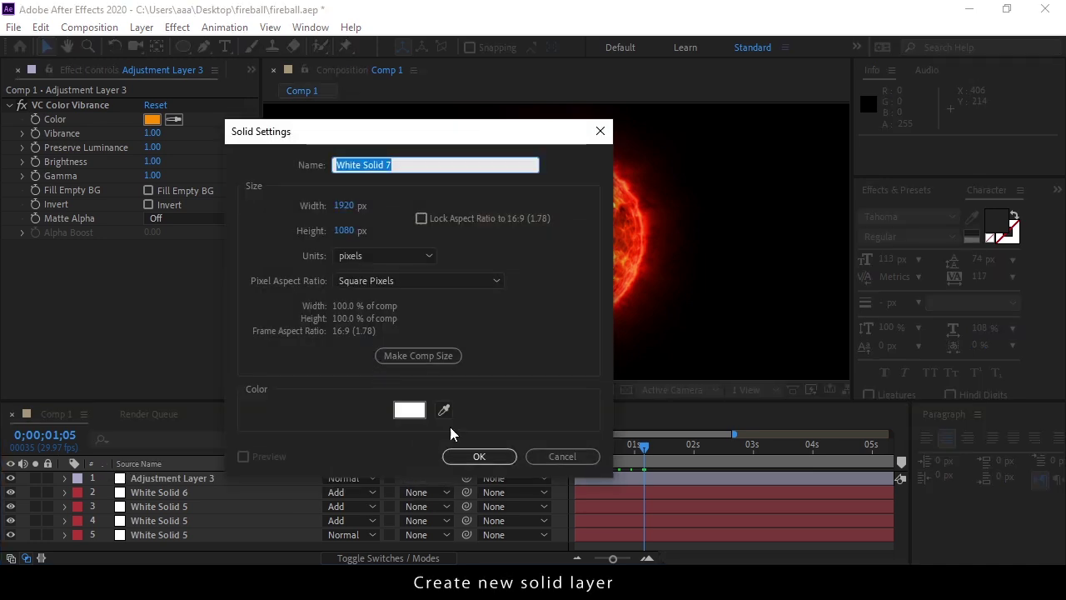
click(472, 455)
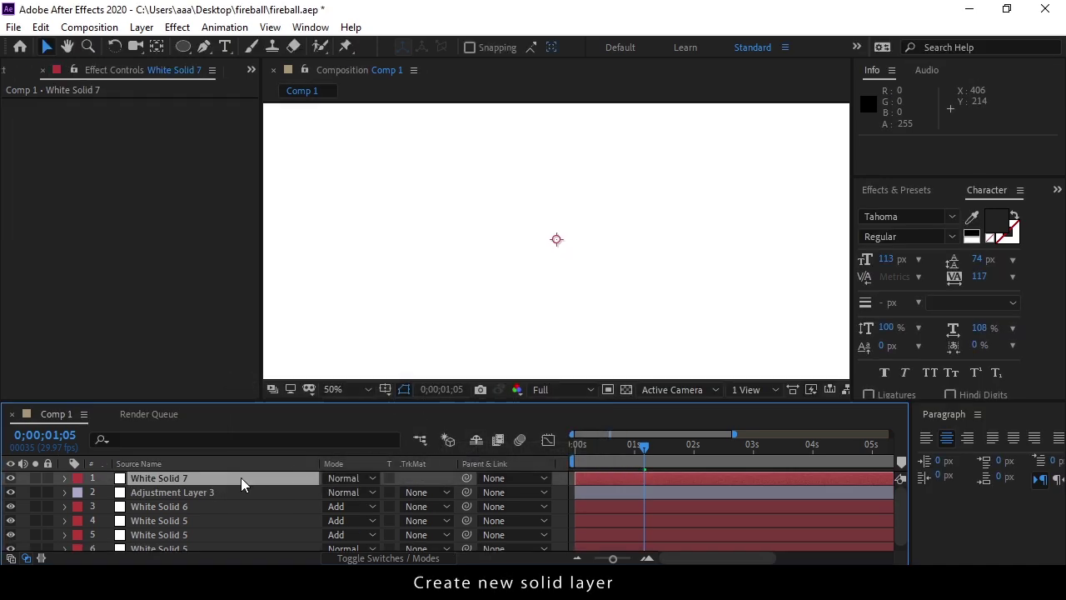
Apply Fractal Noise and start an Evolution expression with 'time*'.
key(ctrl+space)
text(fra)
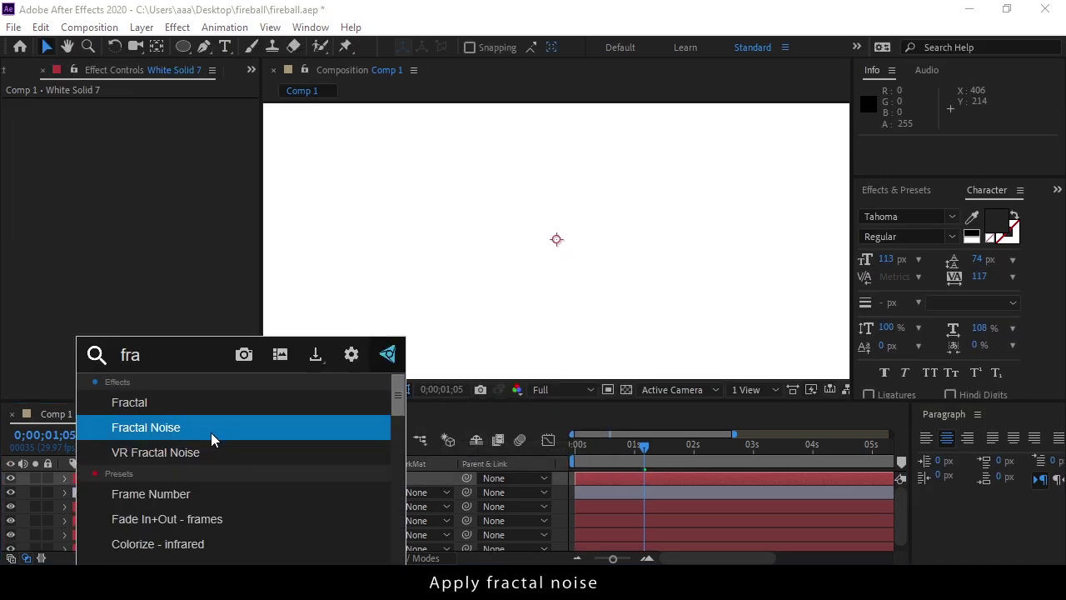
click(211, 432)
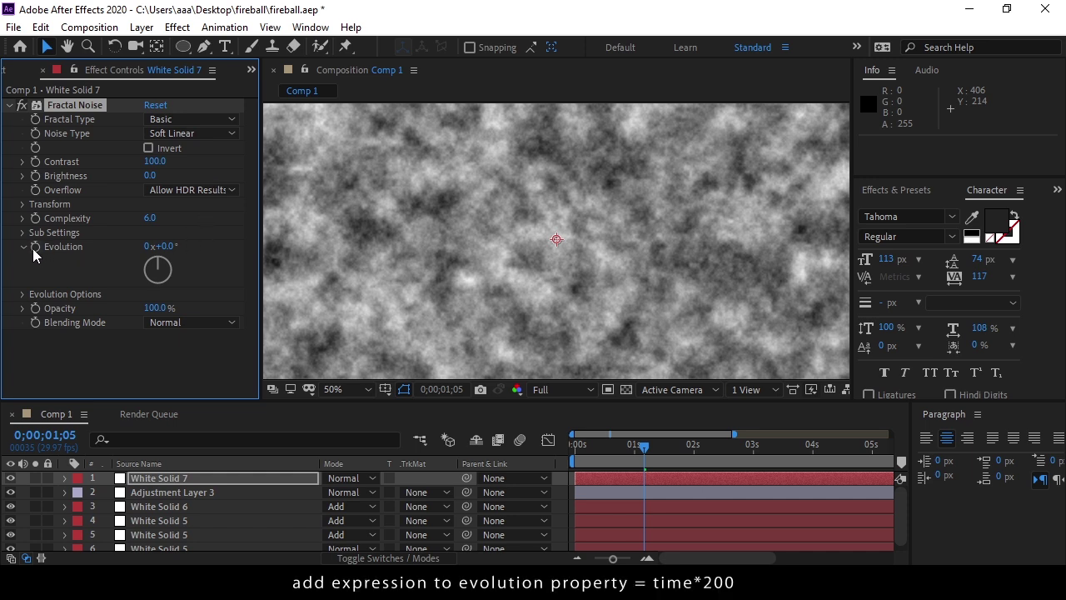
alt+click(34, 248)
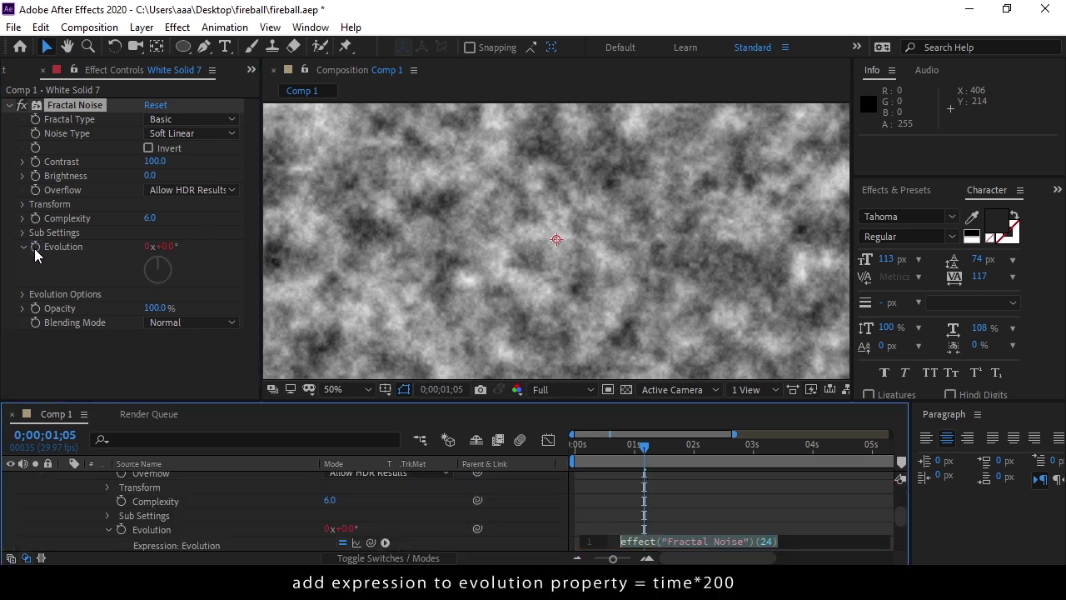
text(time)
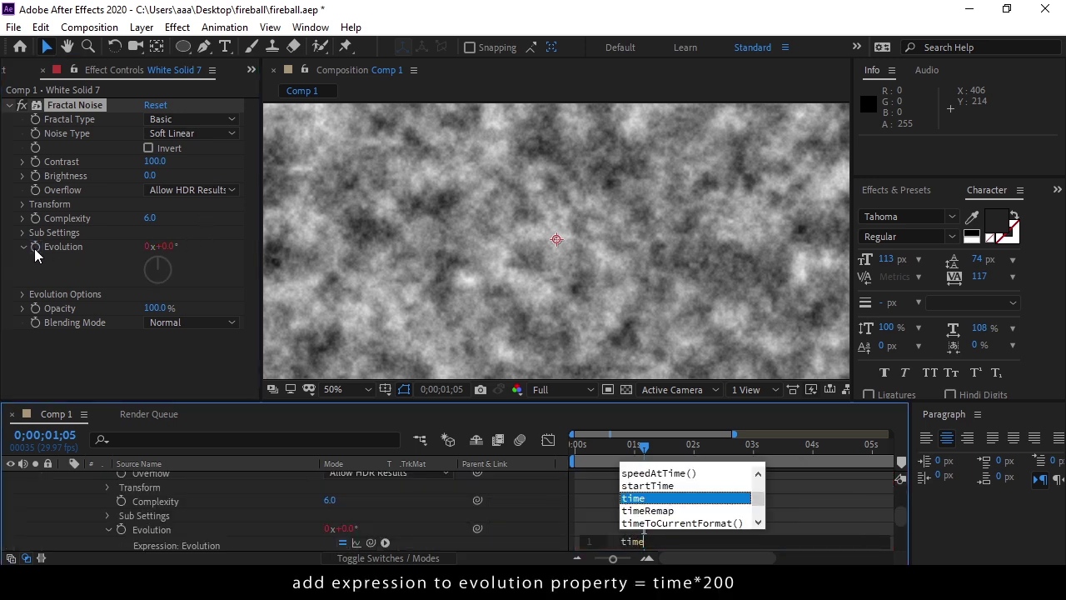
text(*)
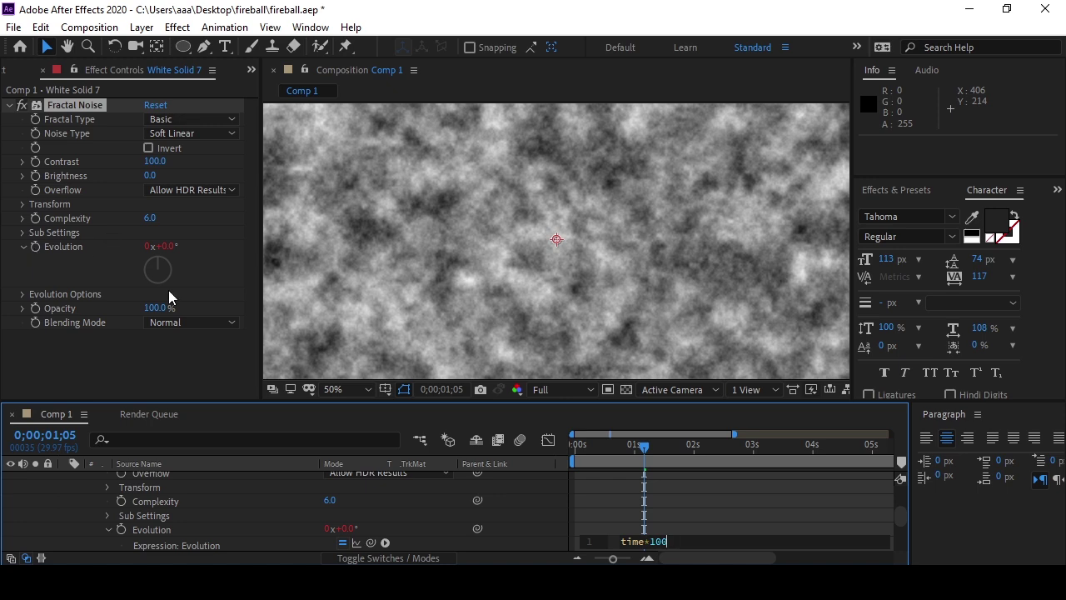
Commit the time*100 expression, scrub to check the evolving noise, and keep rotation at 0.
click(677, 519)
click(616, 456)
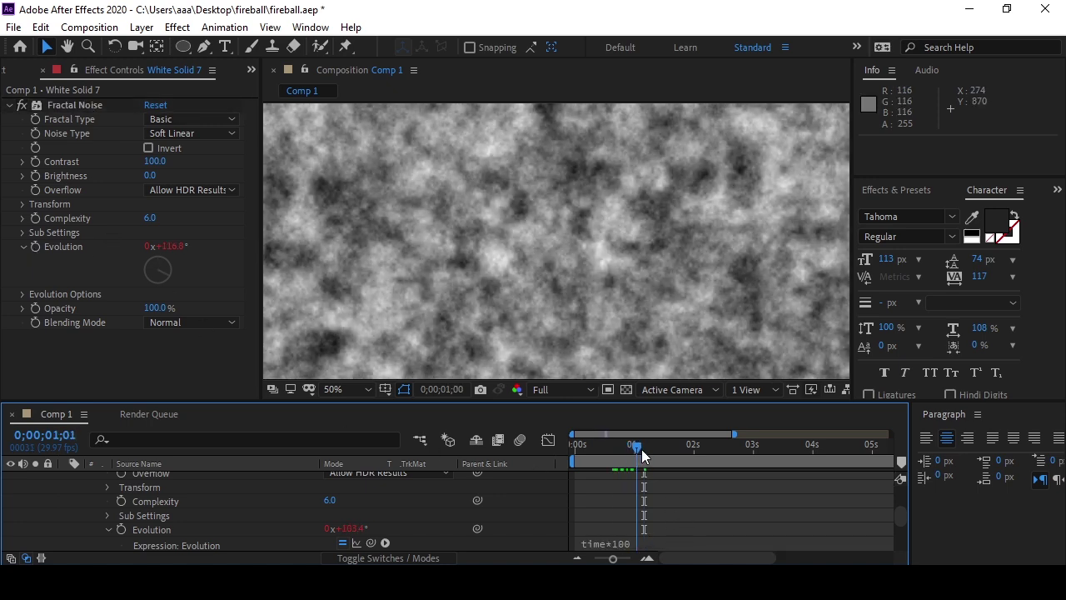
drag(617, 456, 655, 457)
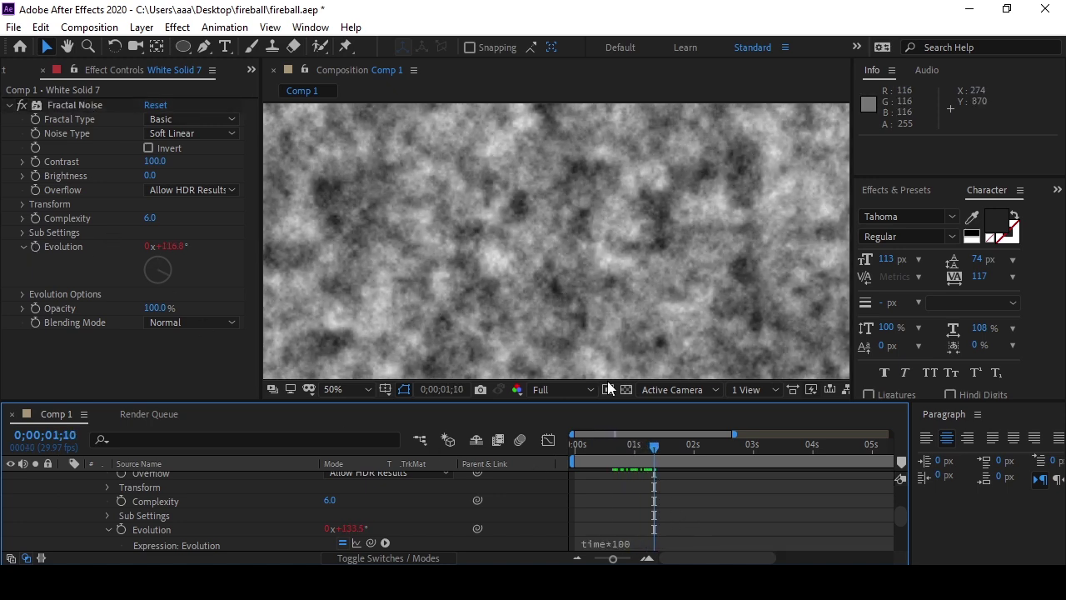
click(23, 203)
drag(151, 219, 160, 219)
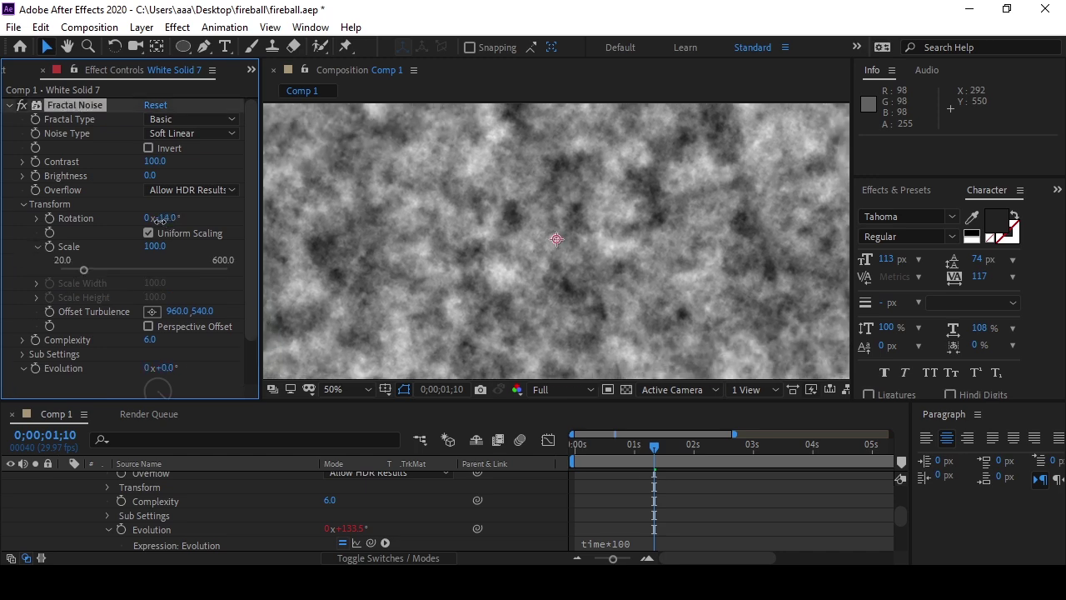
key(ctrl+z)
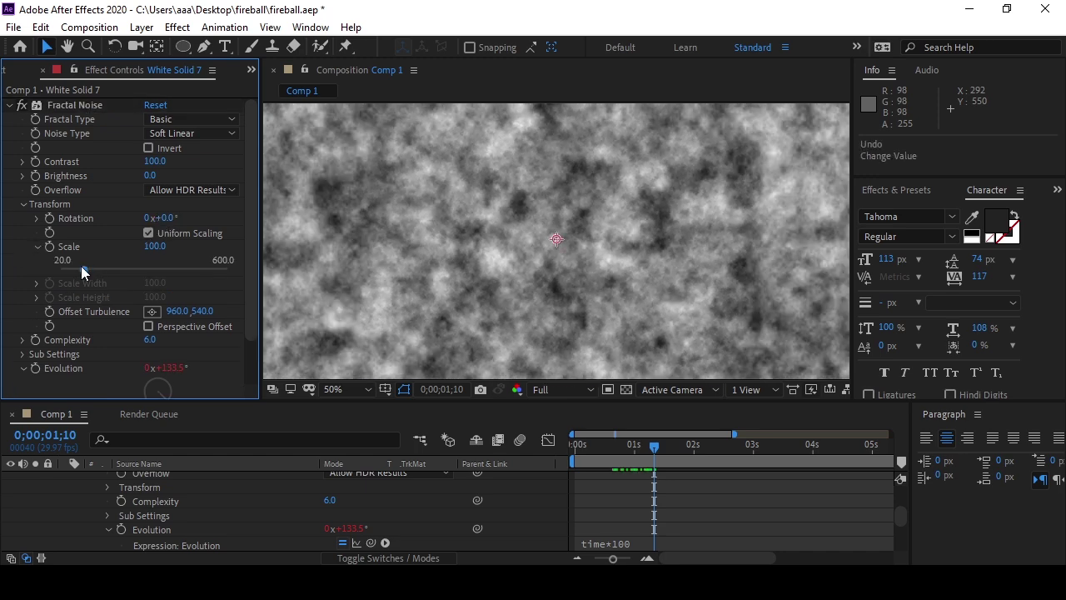
Reduce the noise Scale to 46.1 and set Fractal Type back to Basic.
drag(83, 271, 70, 272)
click(200, 117)
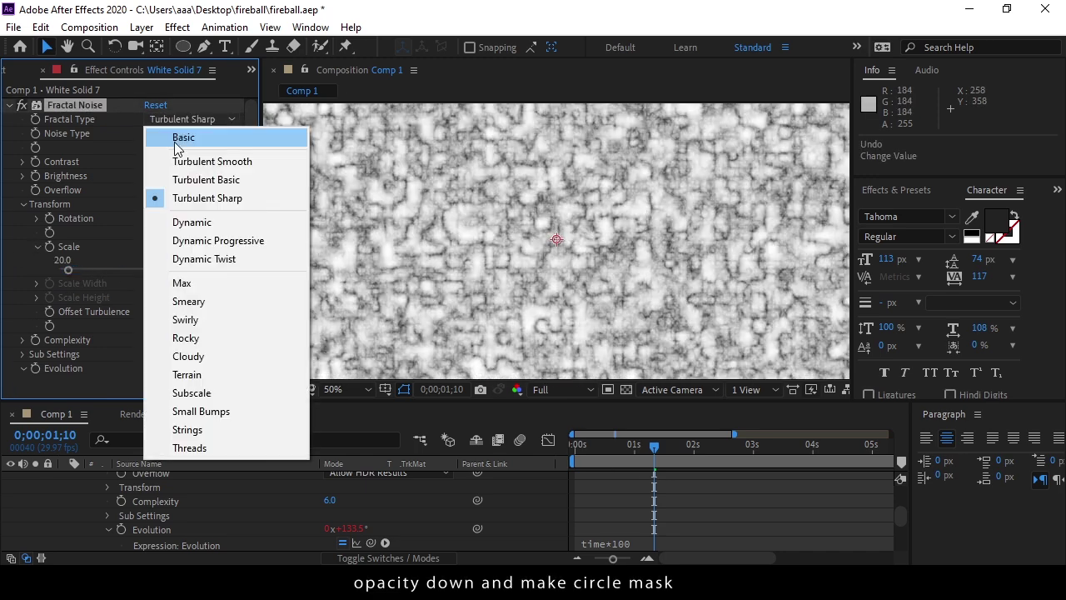
click(179, 139)
click(640, 448)
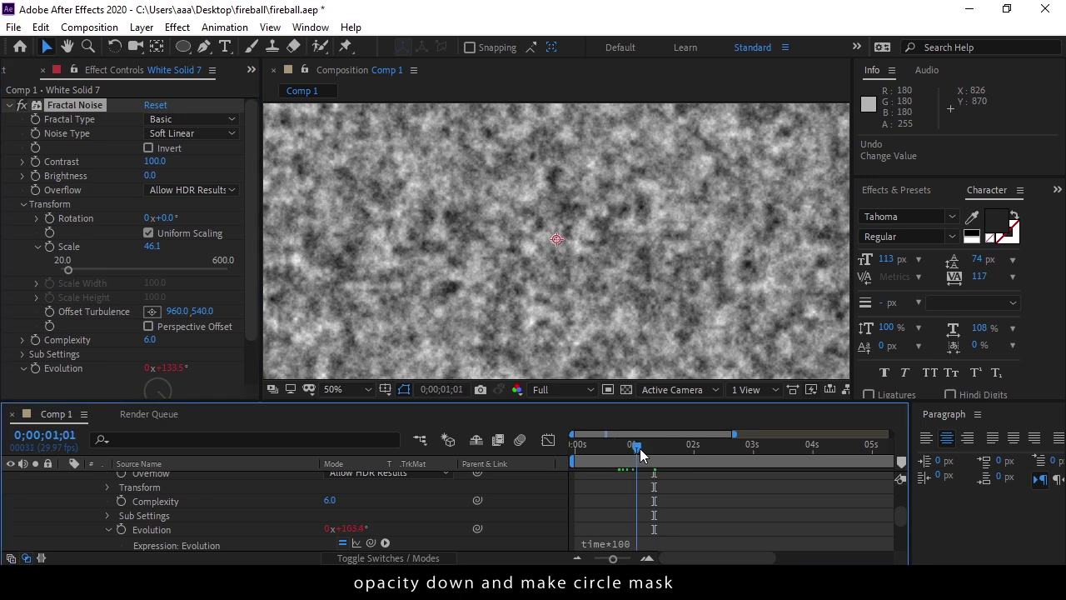
scroll(242, 503, up, 3)
scroll(221, 485, up, 2)
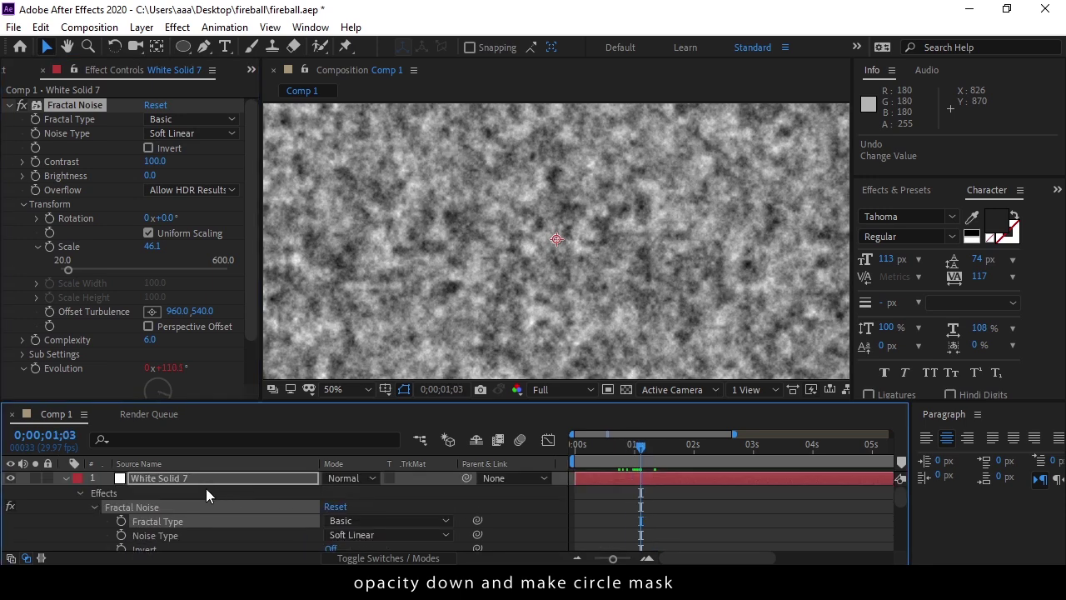
Lower White Solid 7 to 63% opacity and mask it with a circle centred on the fireball.
key(t)
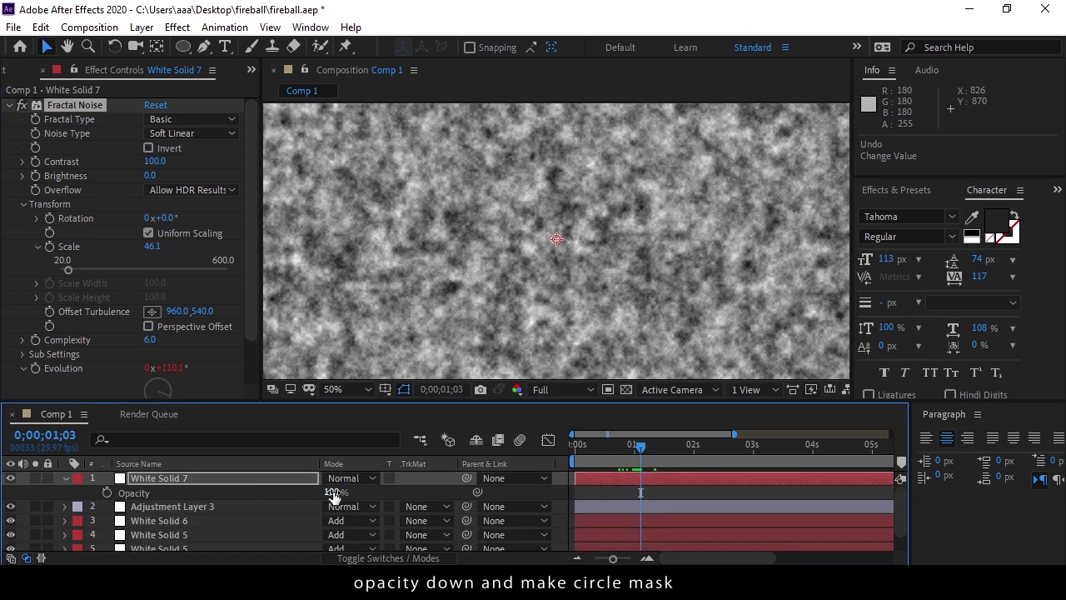
drag(333, 493, 301, 492)
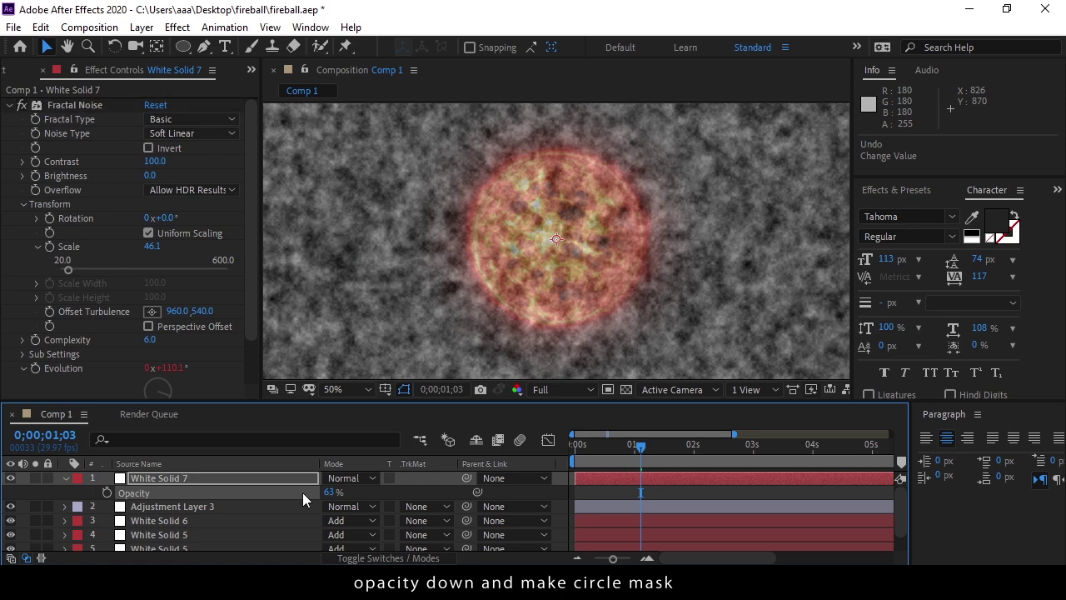
click(183, 47)
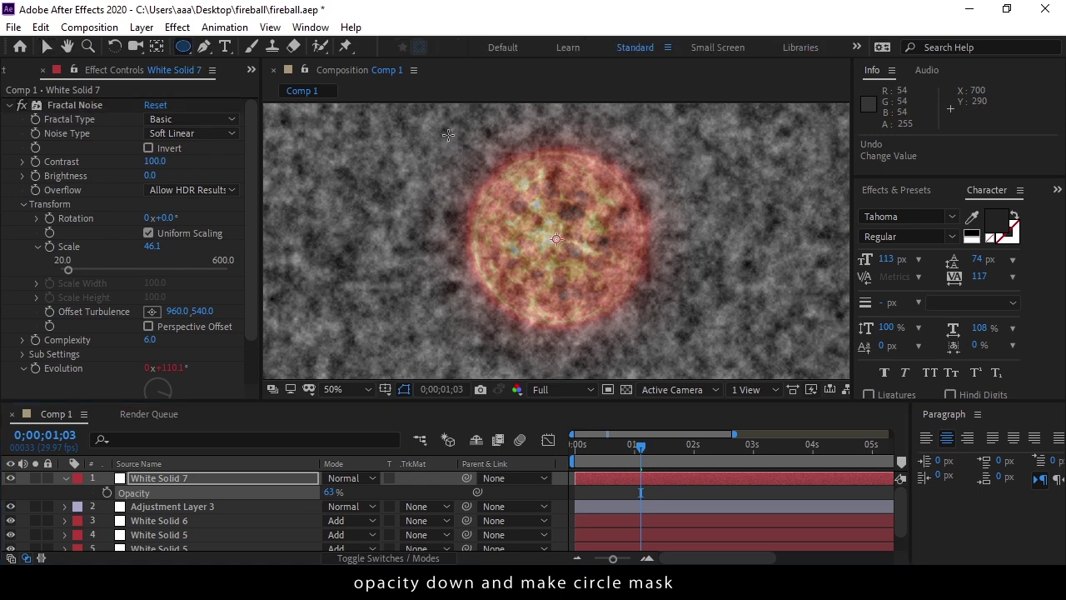
mouse_move(455, 145)
mouse_down()
mouse_move(447, 130)
mouse_move(698, 379)
mouse_up()
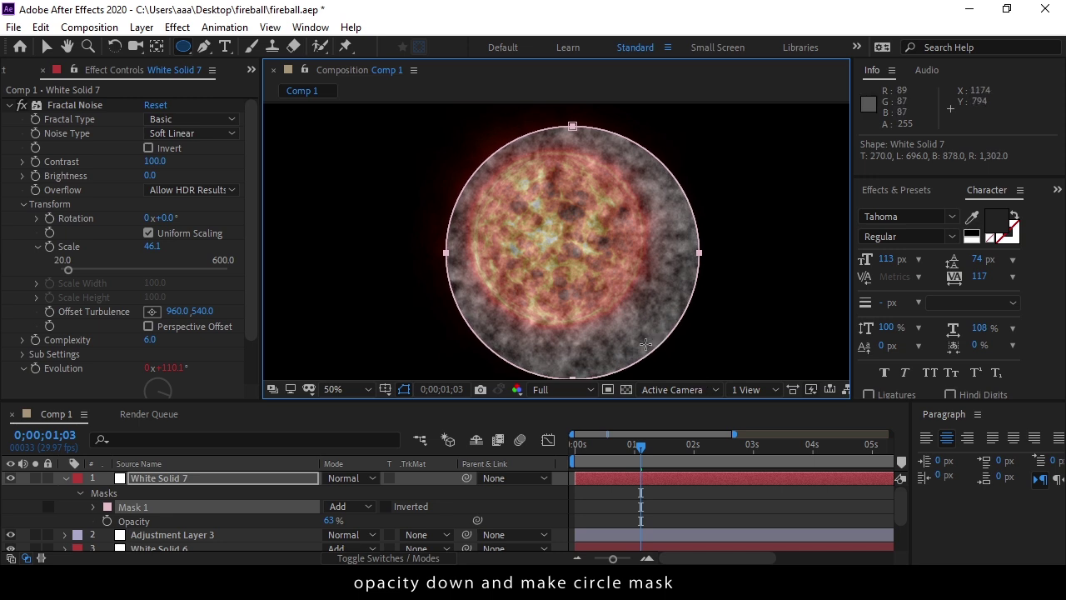
click(47, 47)
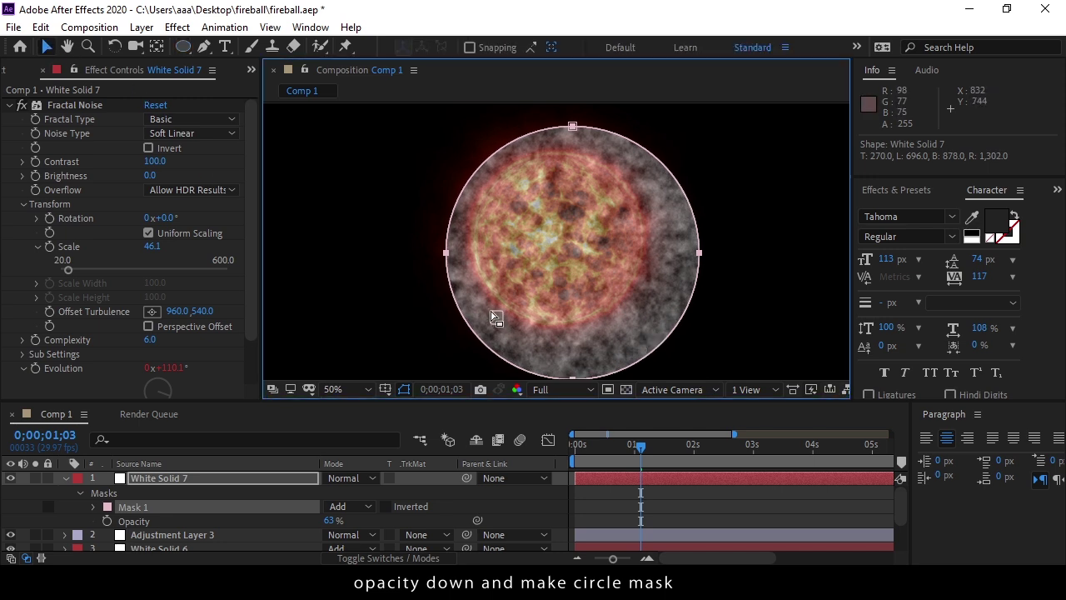
click(486, 304)
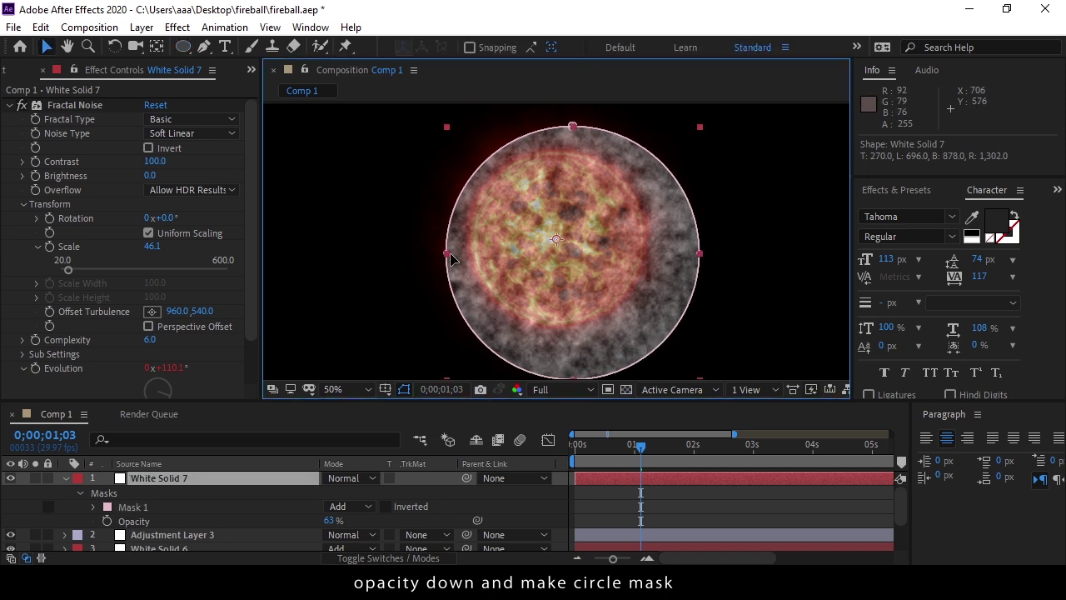
drag(460, 261, 448, 246)
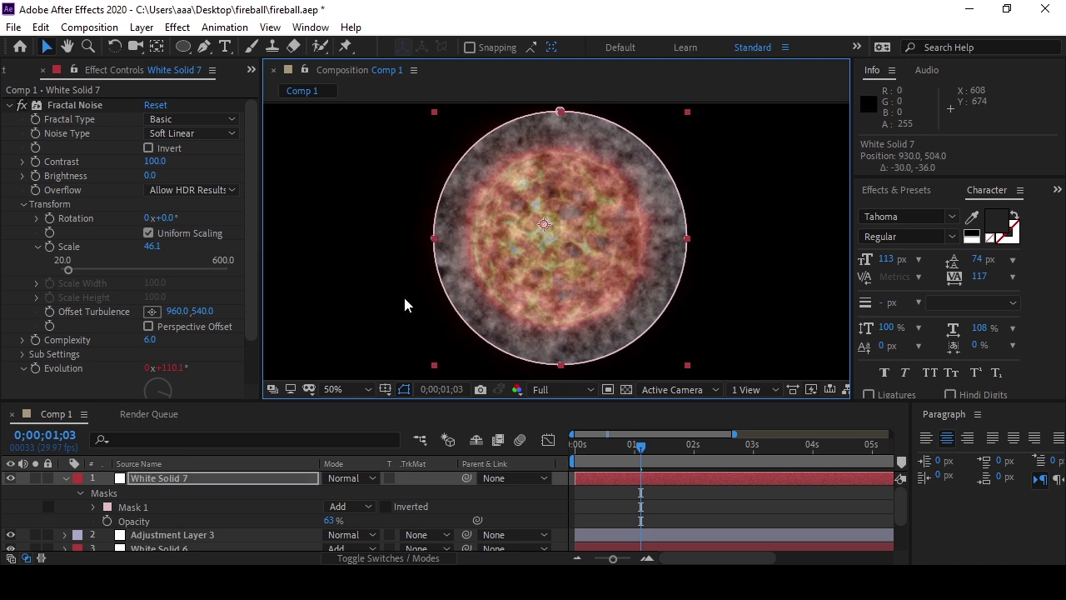
Set Mask Feather to 112 and Mask Expansion to -43.
click(94, 506)
click(342, 514)
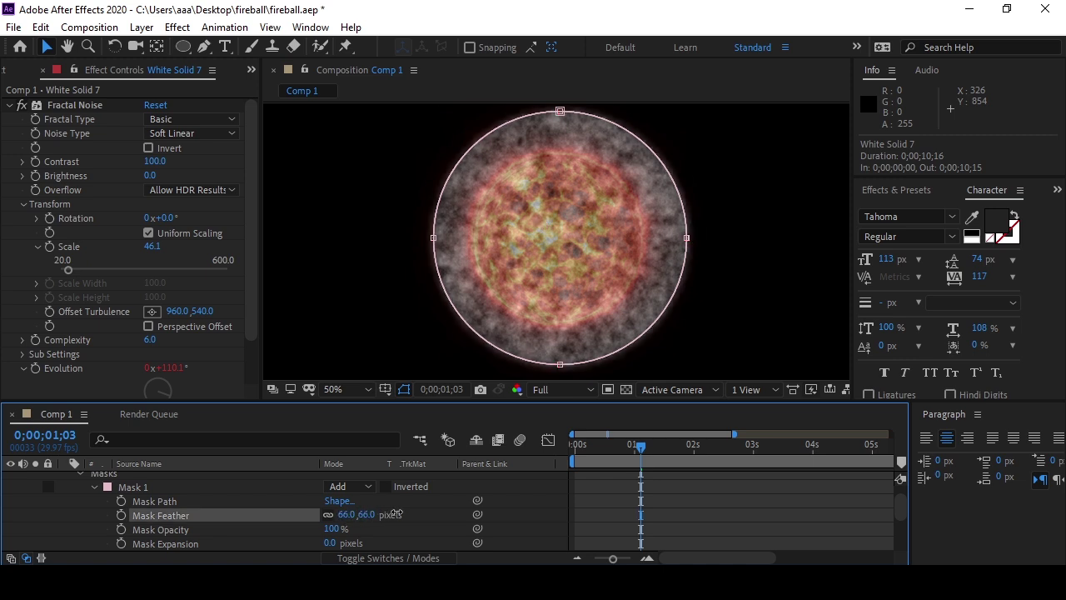
drag(313, 514, 365, 514)
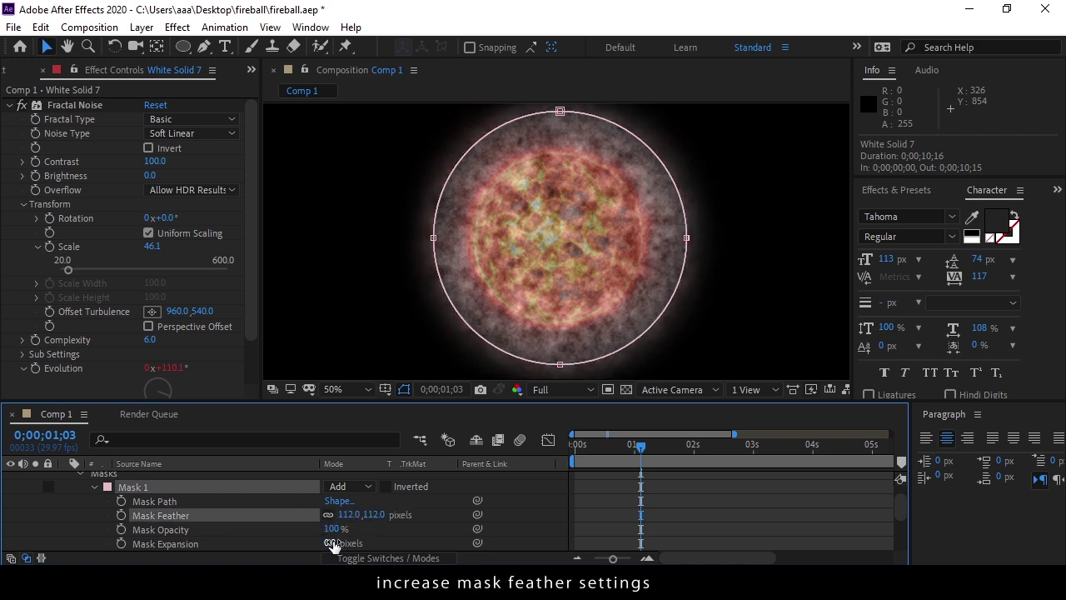
drag(330, 543, 292, 541)
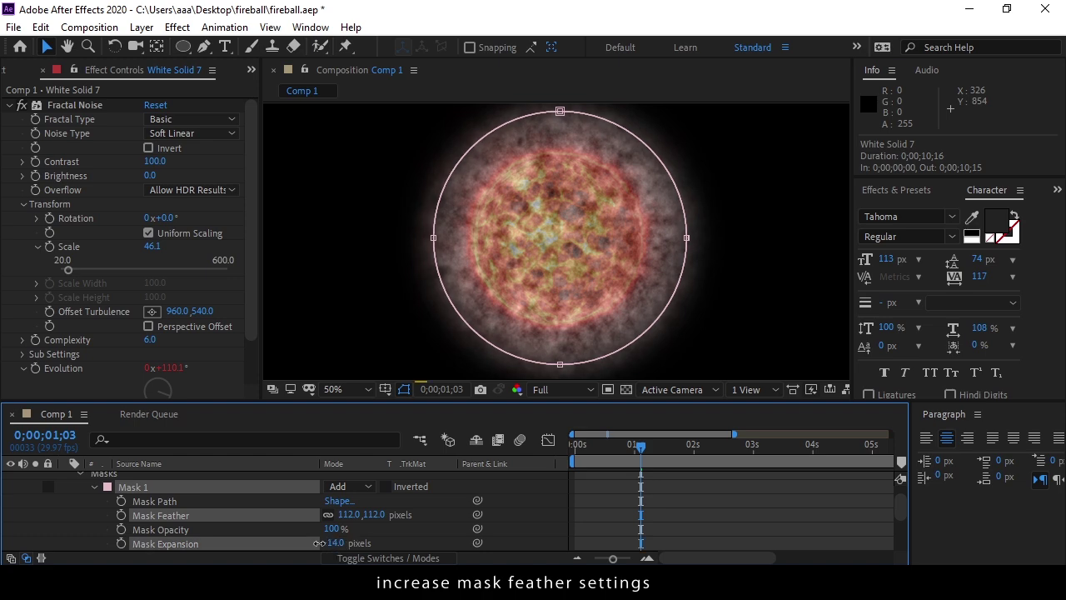
click(226, 544)
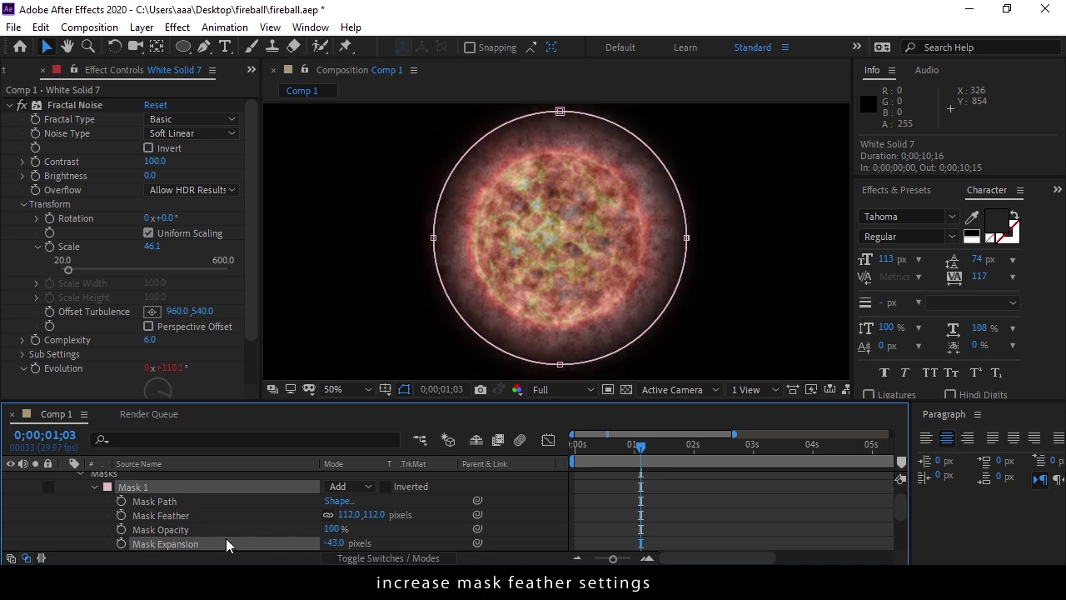
scroll(125, 484, up, 1)
click(149, 477)
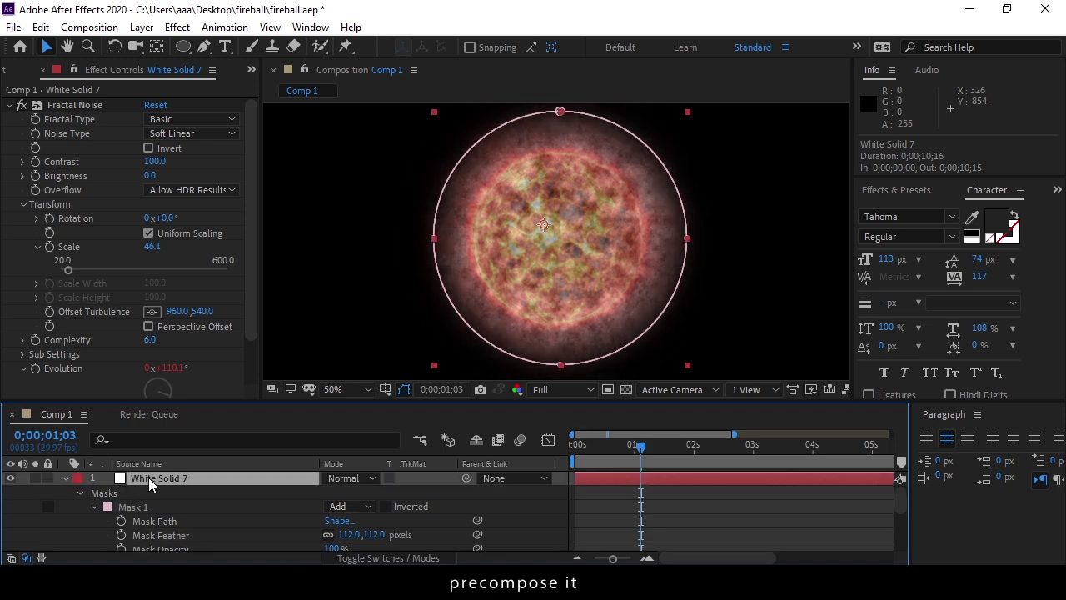
Precompose White Solid 7 moving all attributes, then hide the precomp layer.
right_click(148, 477)
click(211, 483)
click(395, 301)
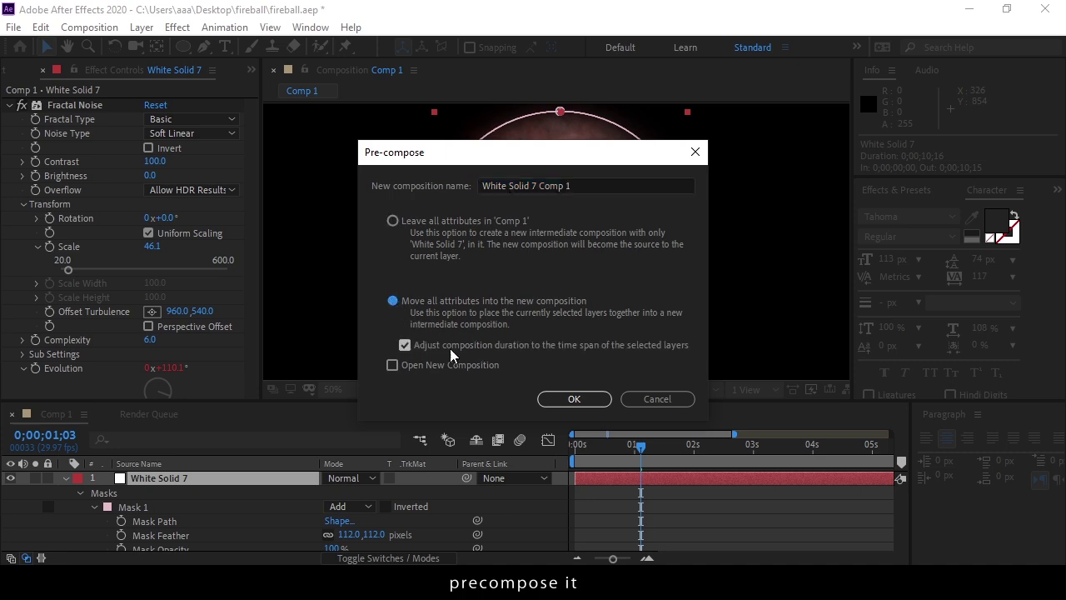
click(574, 399)
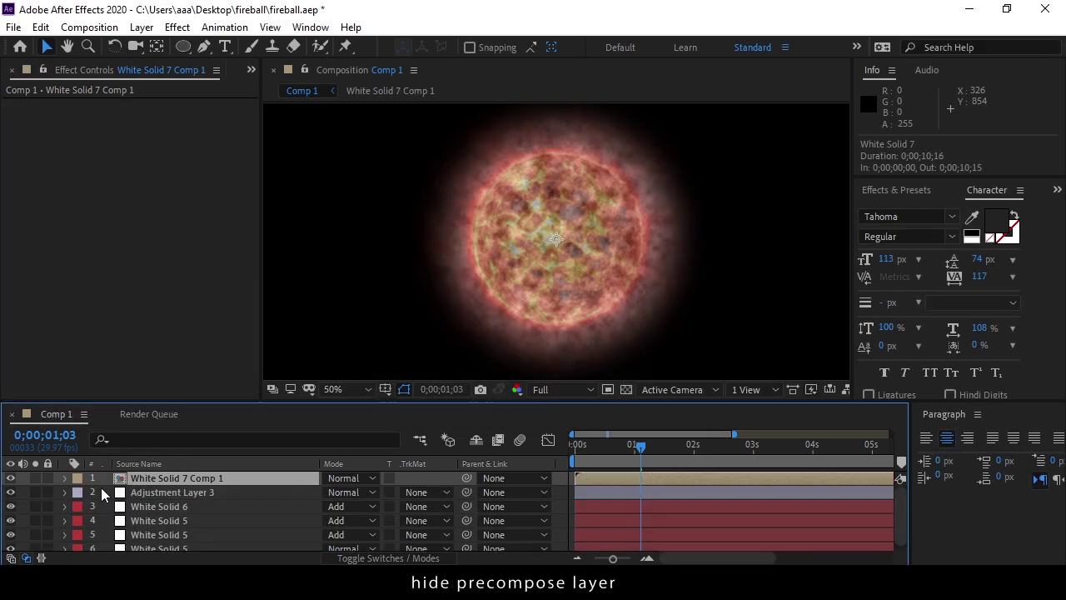
click(10, 477)
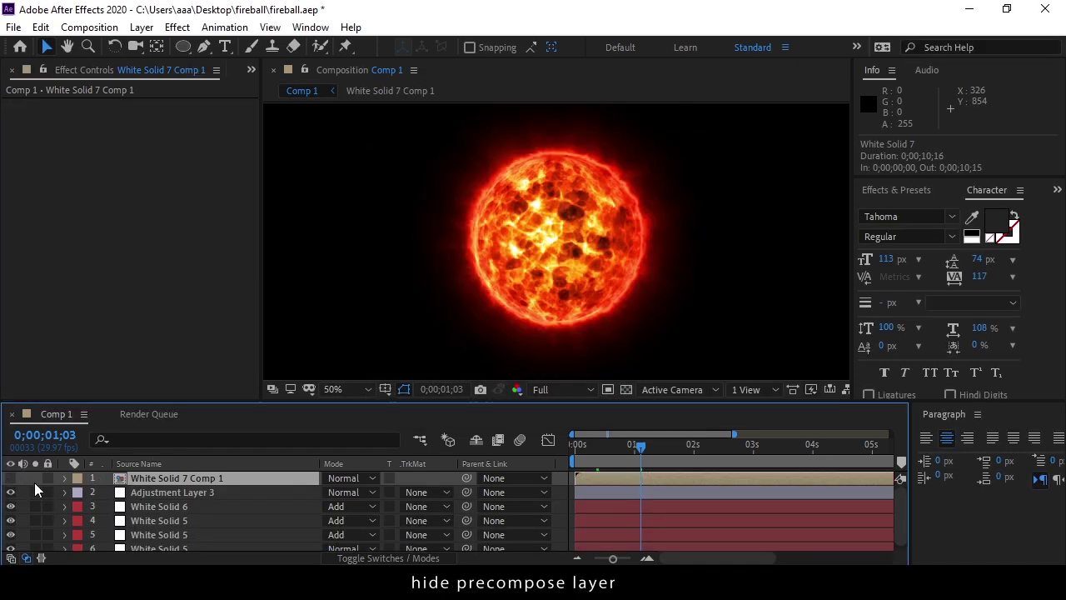
Add a new adjustment layer with a Displacement Map effect.
right_click(105, 496)
mouse_move(195, 297)
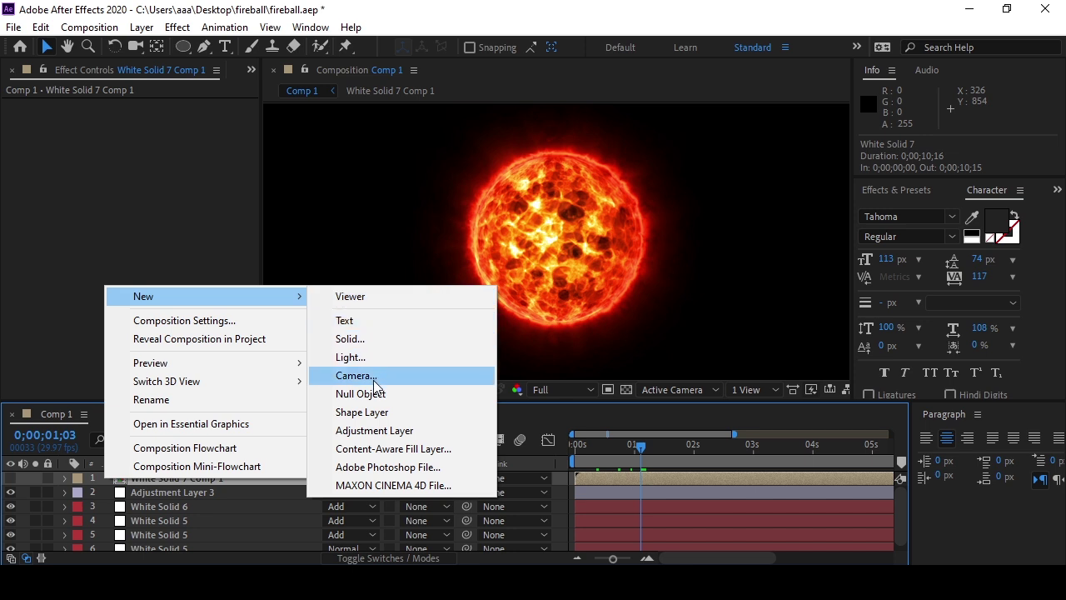
click(361, 431)
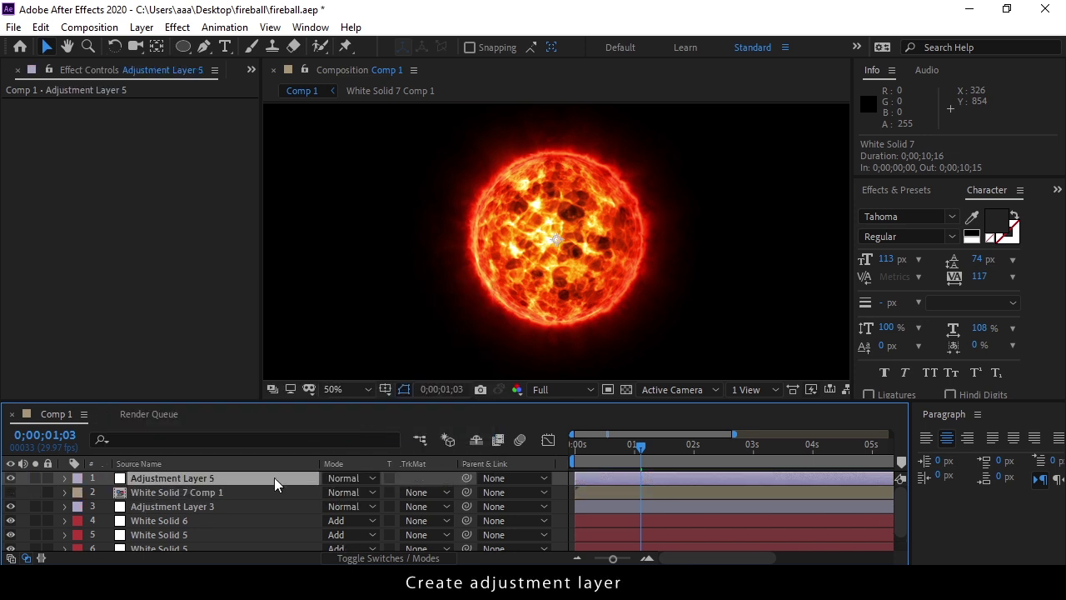
key(s)
key(ctrl+space)
text(d)
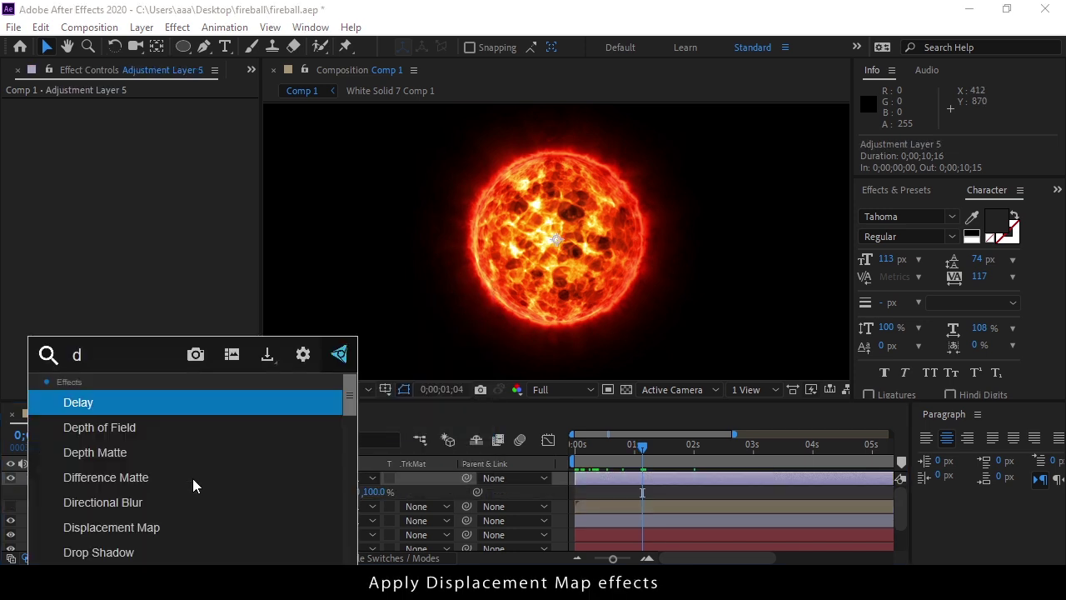
text(is)
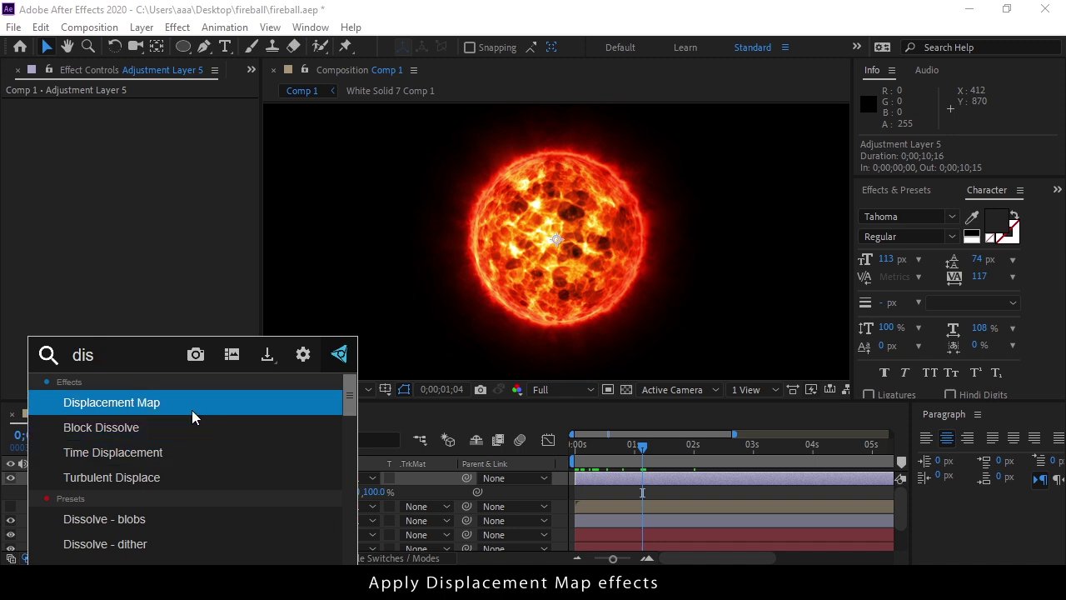
click(191, 410)
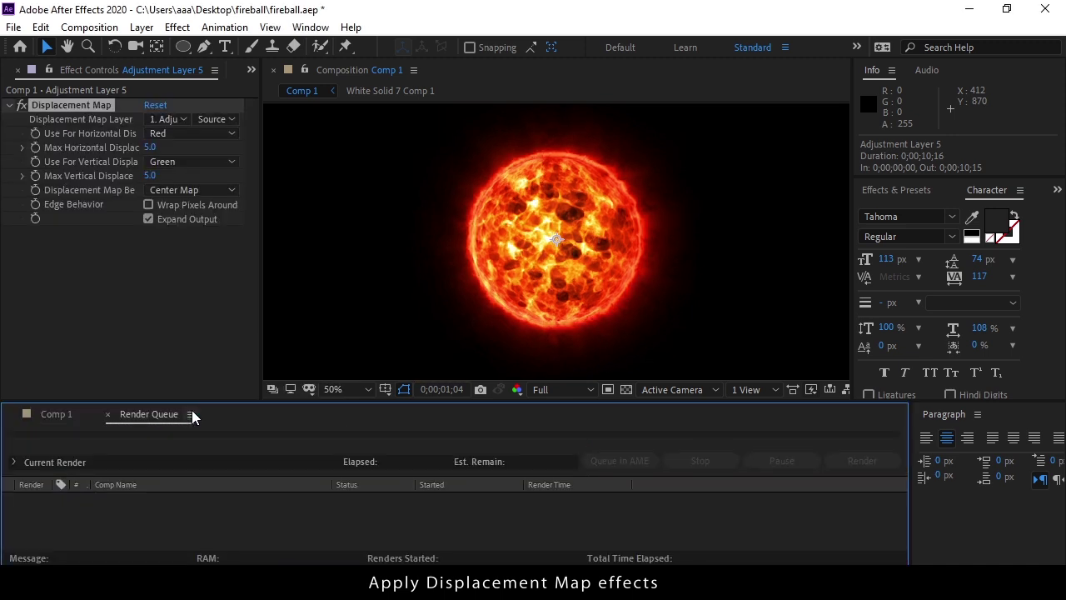
Set the displacement map layer to White Solid 7 Comp 1, sourced from its Masks.
click(62, 418)
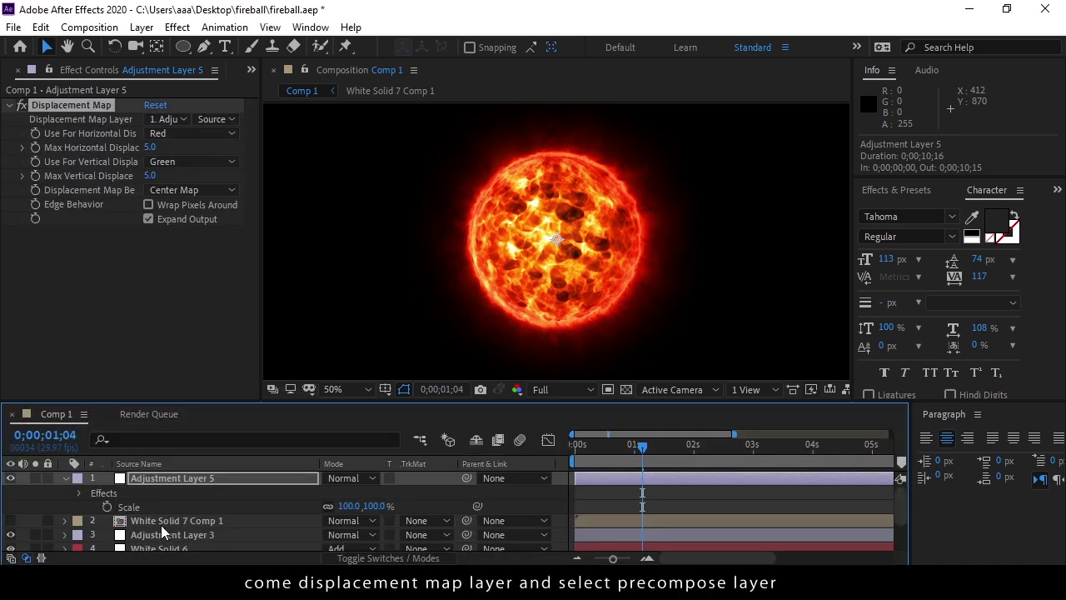
click(174, 119)
click(197, 179)
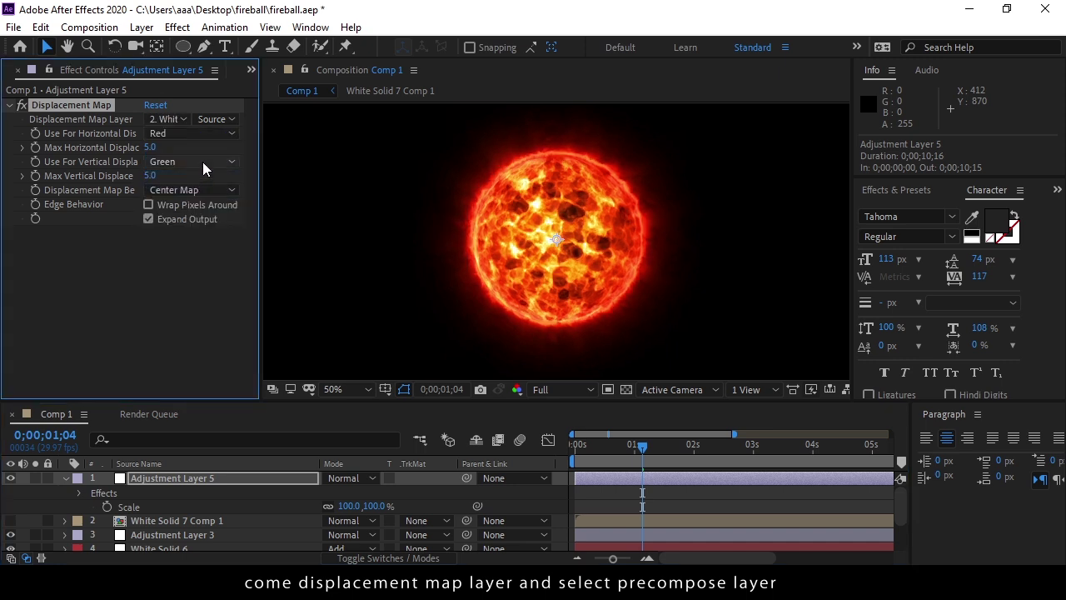
click(223, 121)
click(226, 157)
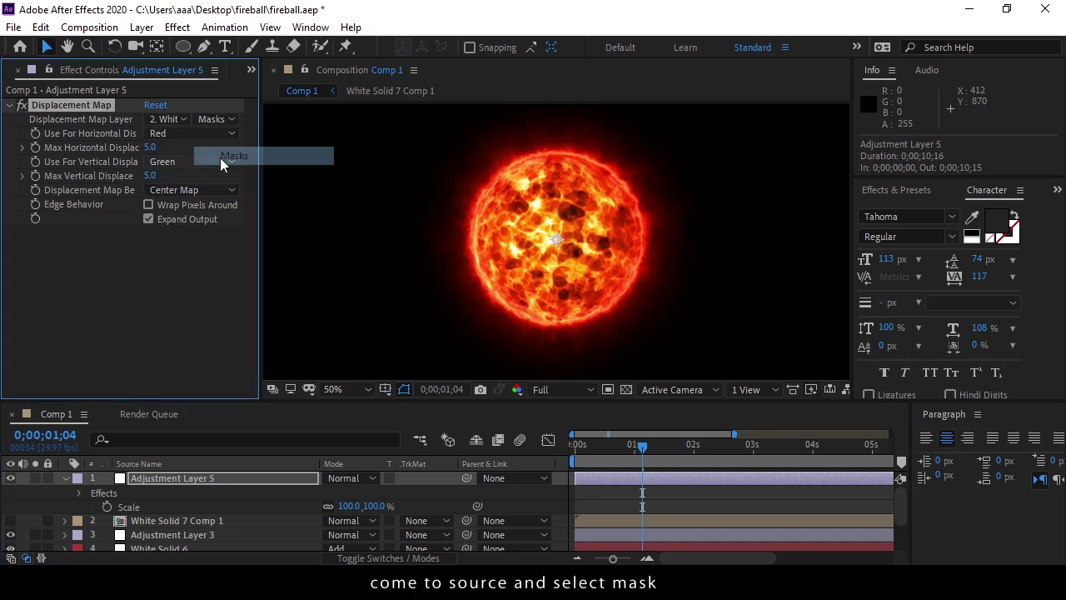
Scrub the timeline and rewind to 0;00;00;00 to play the energy ball.
drag(597, 450, 724, 457)
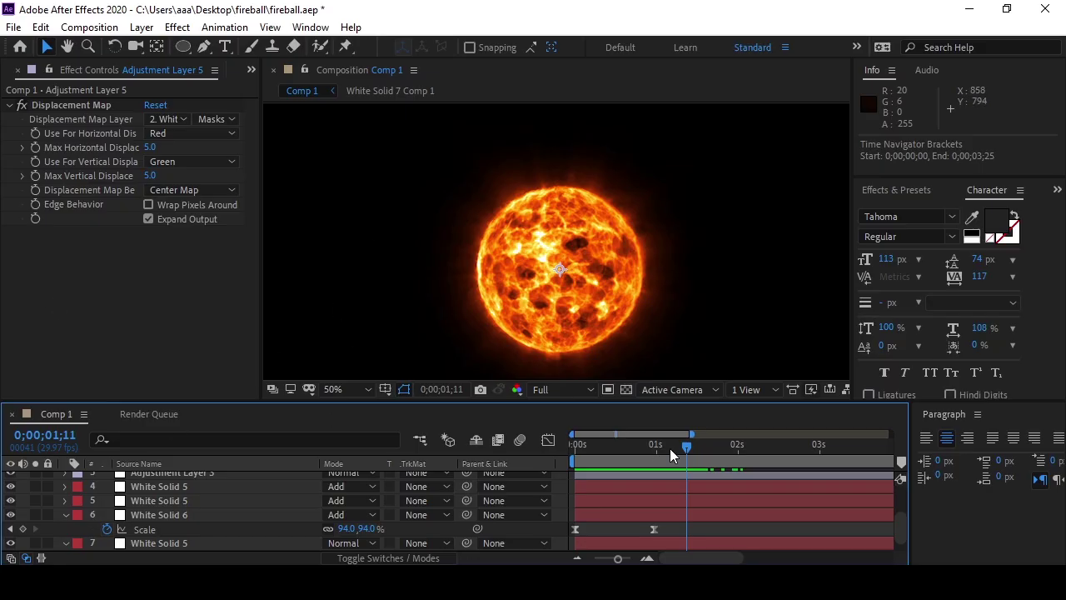
drag(669, 448, 567, 464)
Preview the ball, then collapse White Solid 6 and enlarge the timeline panel.
key(space)
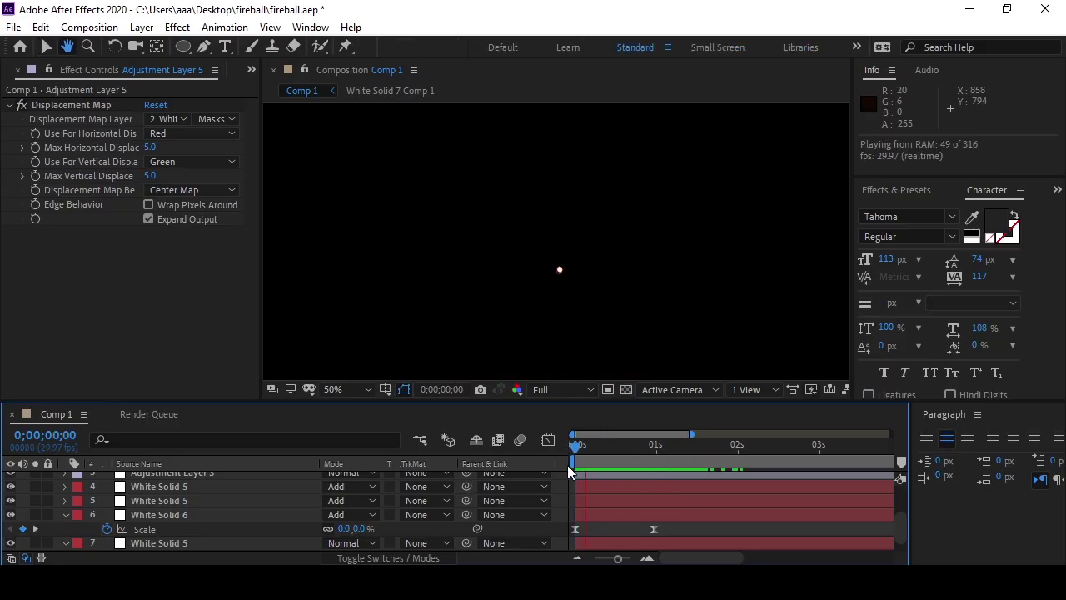
key(space)
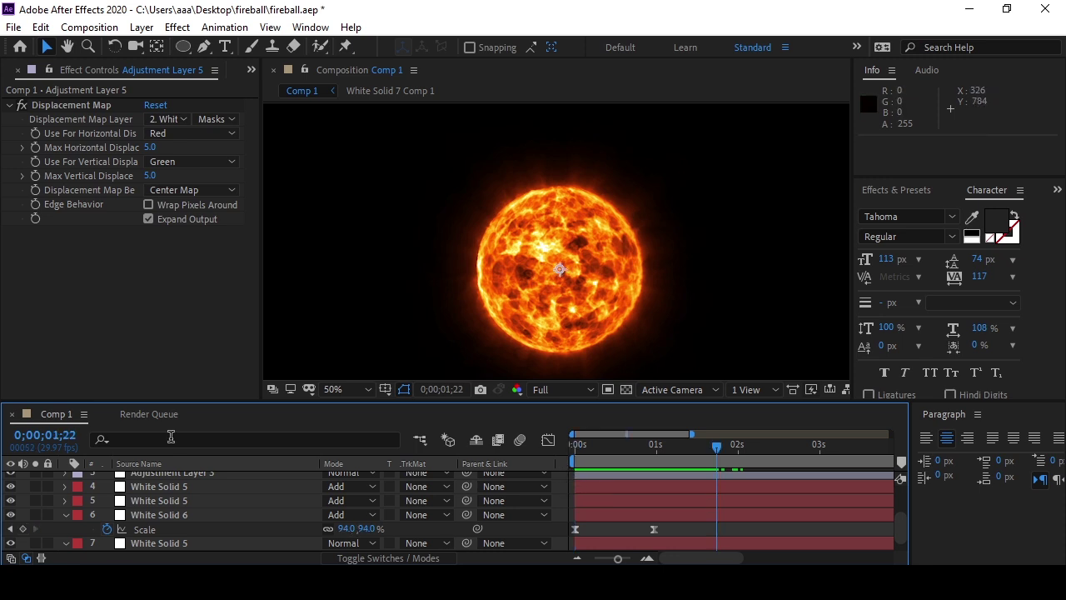
key(ctrl+a)
key(s)
click(65, 503)
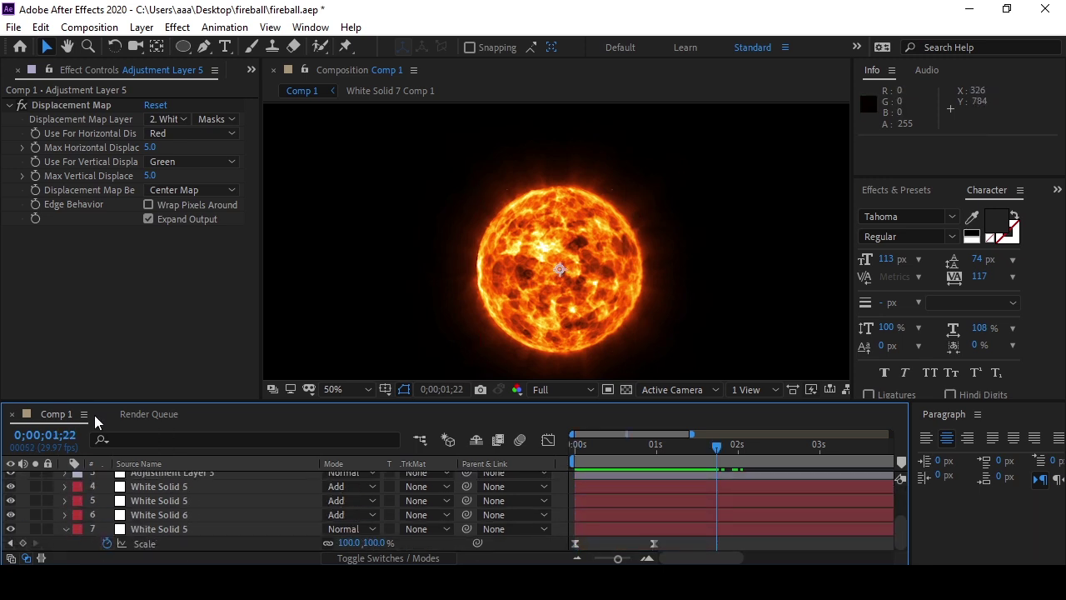
drag(95, 405, 116, 367)
scroll(553, 239, up, 2)
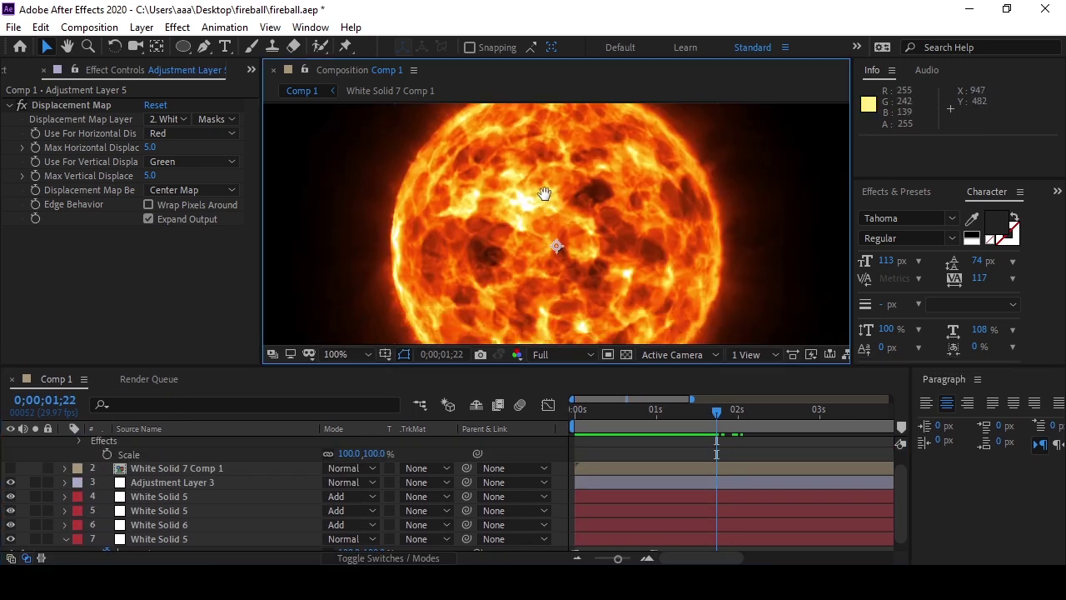
scroll(543, 193, down, 2)
Show Adjustment Layer 3 and layer 4 again, then preview from the start.
click(8, 489)
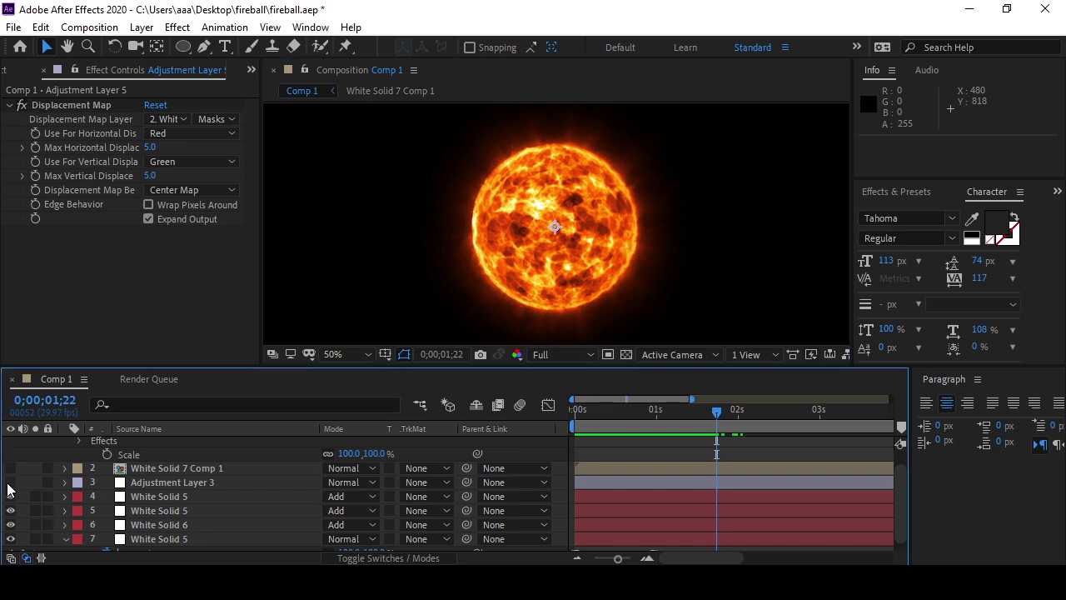
click(10, 483)
click(10, 498)
drag(719, 425, 573, 422)
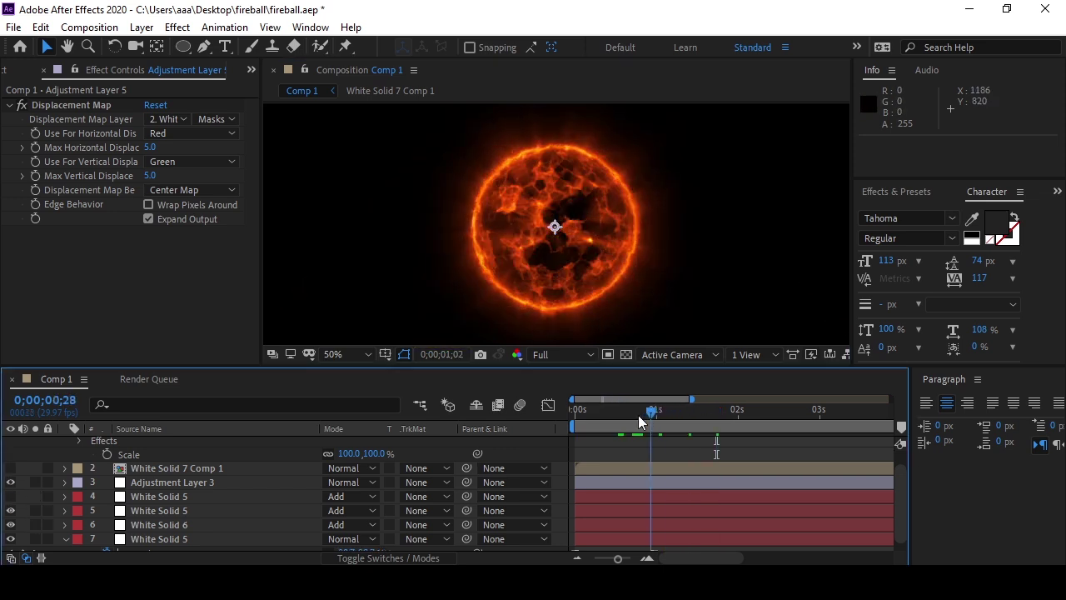
key(space)
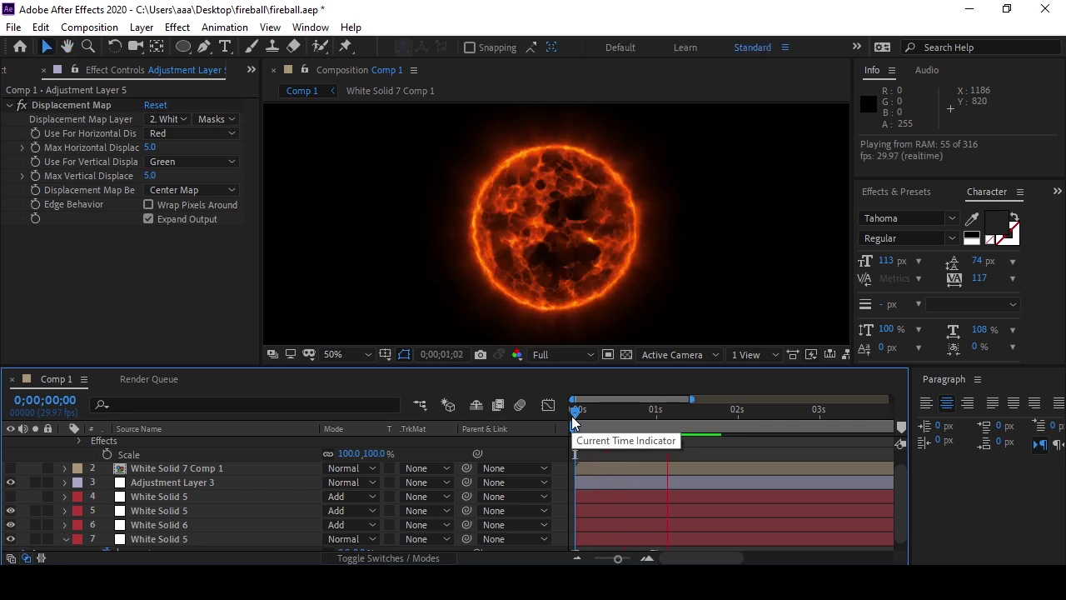
key(space)
Try White Solid 5's Fractal Type as Turbulent Smooth, then Dynamic, previewing from the start.
scroll(144, 514, down, 1)
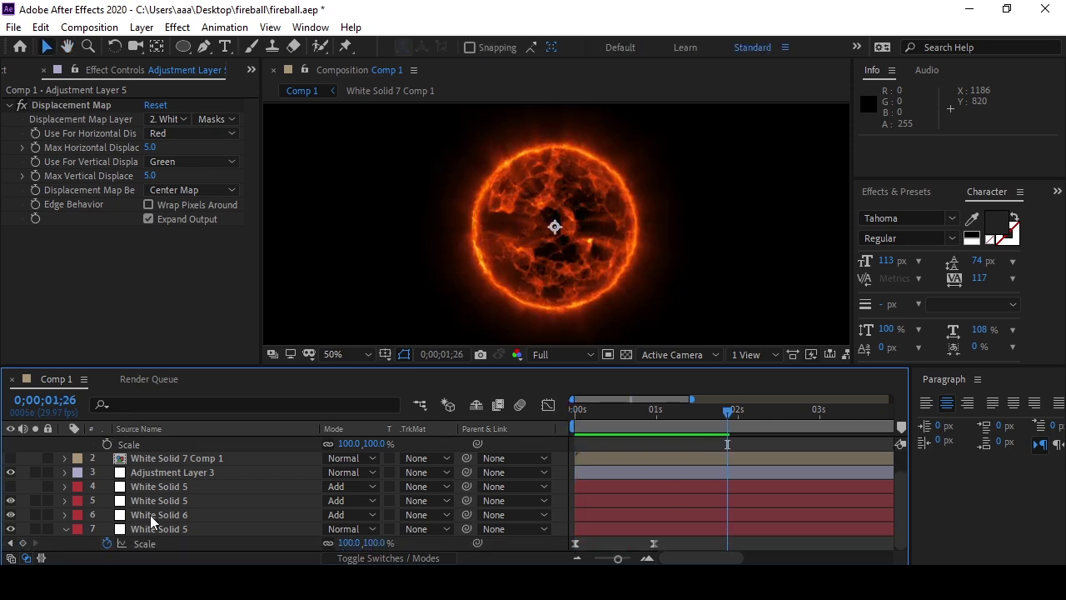
click(169, 526)
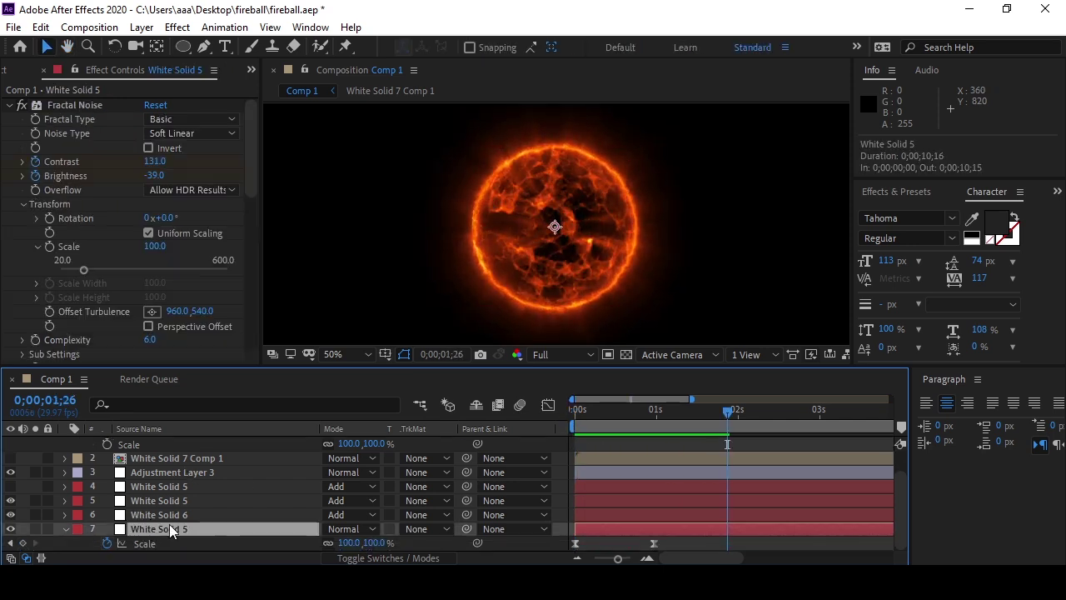
click(179, 120)
click(176, 162)
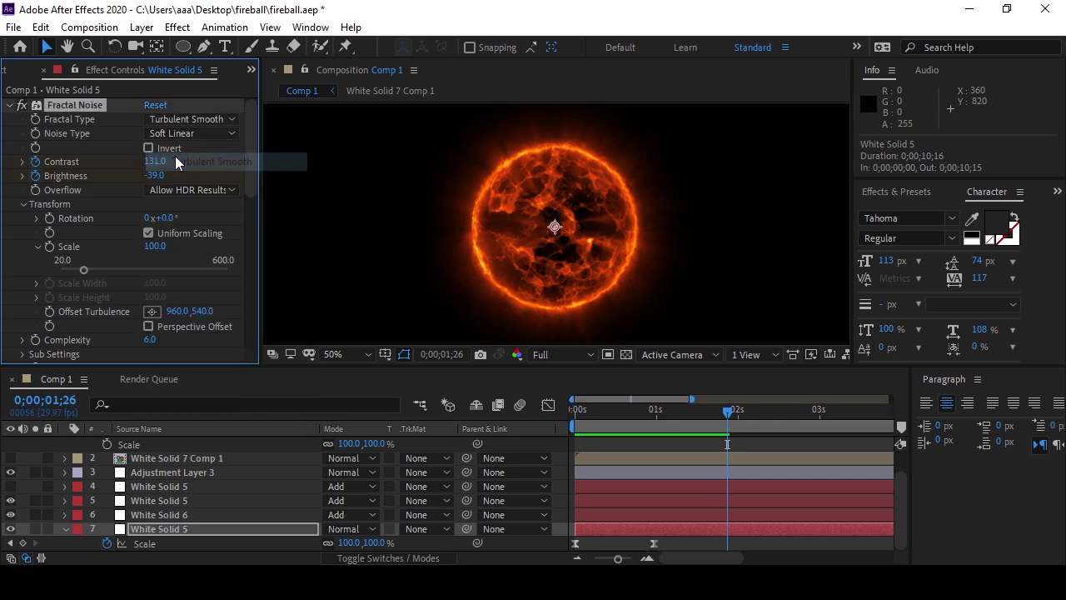
key(.)
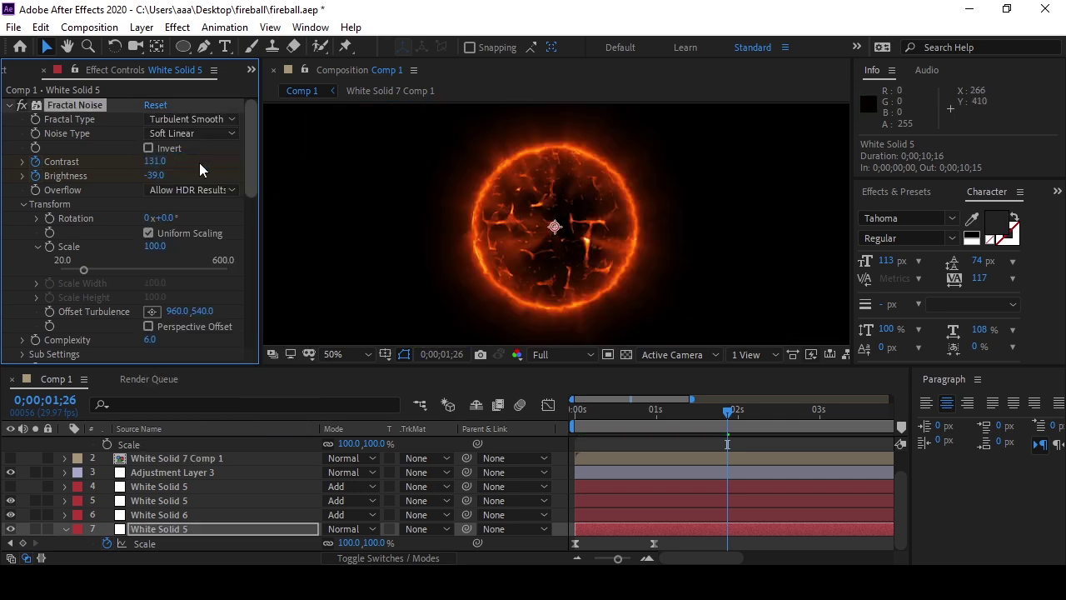
click(155, 119)
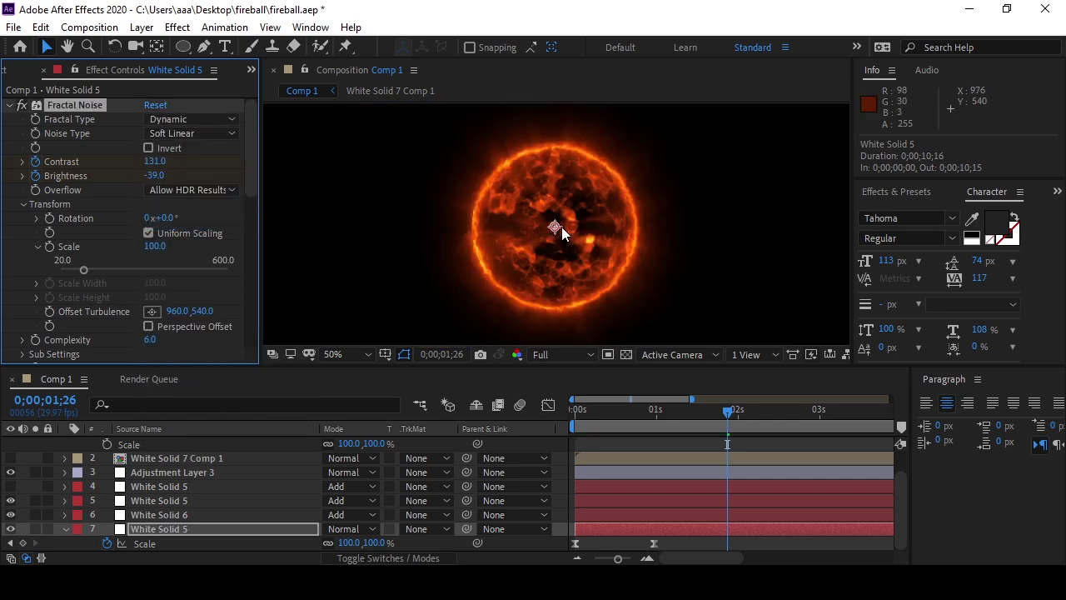
click(574, 417)
key(space)
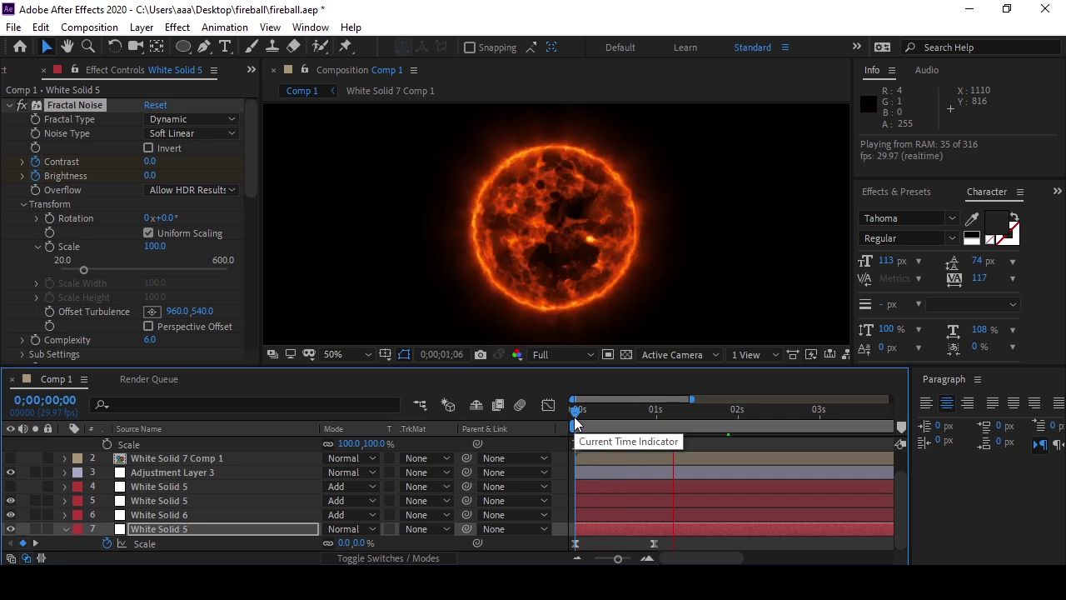
key(space)
Switch the Fractal Type to Rocky and preview the result.
click(192, 119)
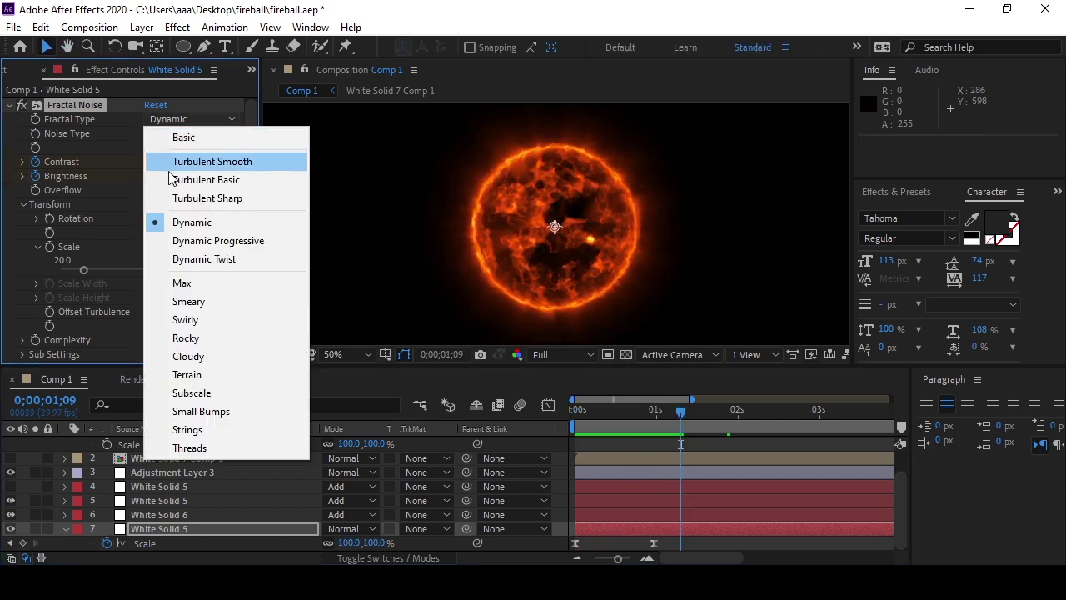
click(185, 338)
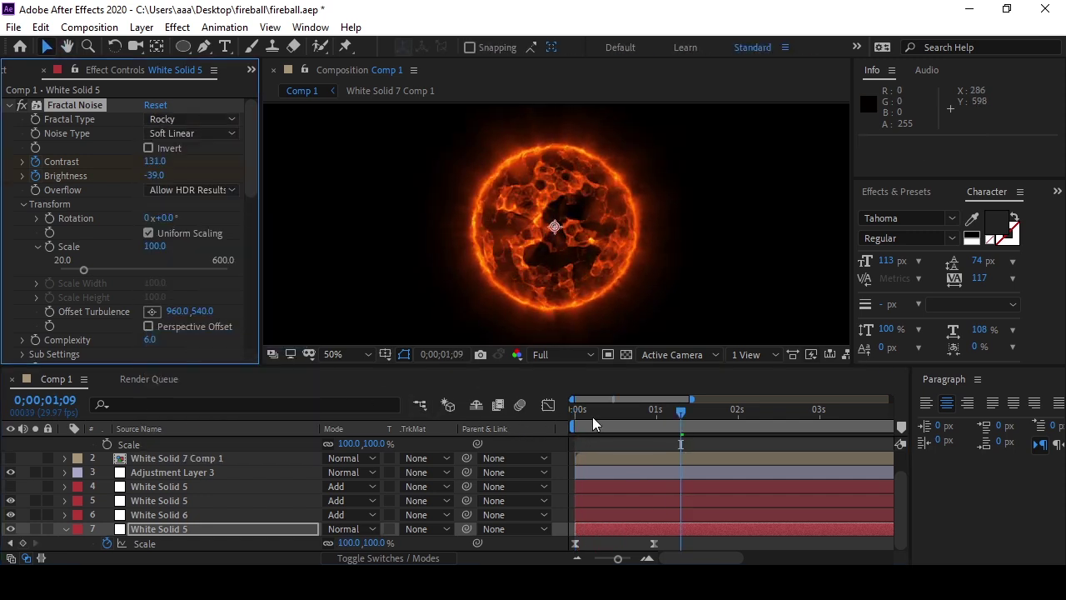
click(578, 416)
key(space)
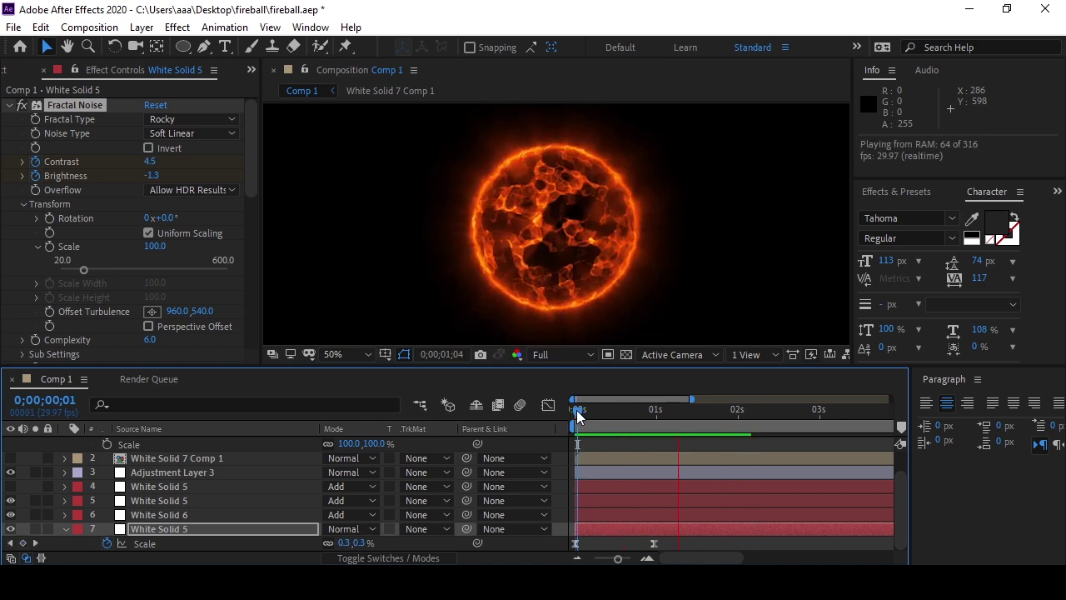
scroll(214, 489, up, 2)
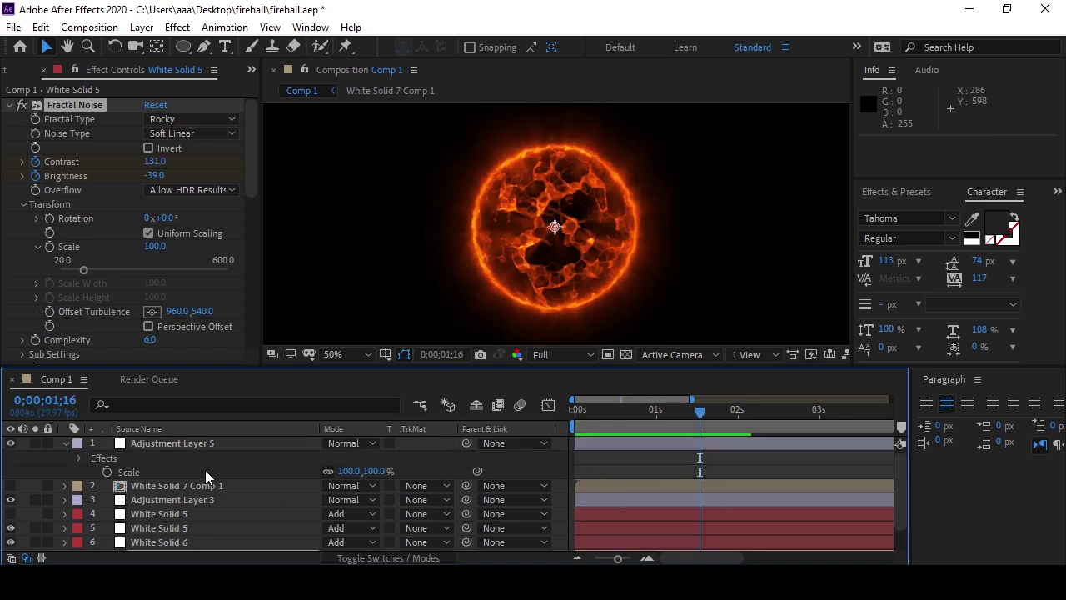
click(203, 445)
Set Adjustment Layer 3's VC Color Vibrance colour to cyan (00CCFF), then return the playhead near the start.
click(158, 500)
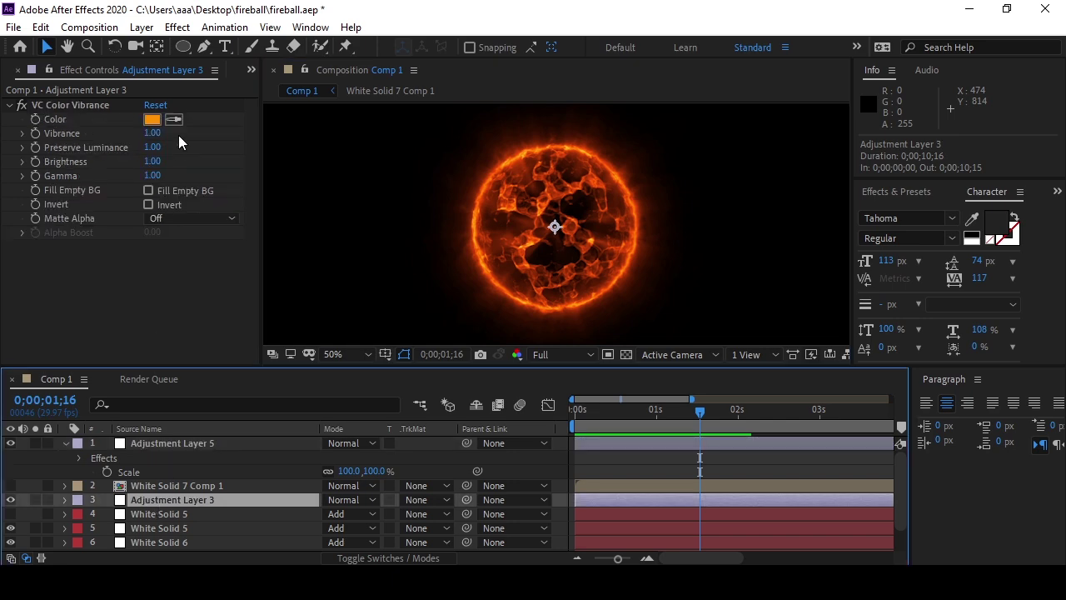
click(151, 119)
mouse_move(309, 389)
mouse_down()
mouse_move(312, 430)
mouse_move(309, 409)
mouse_move(309, 422)
mouse_up()
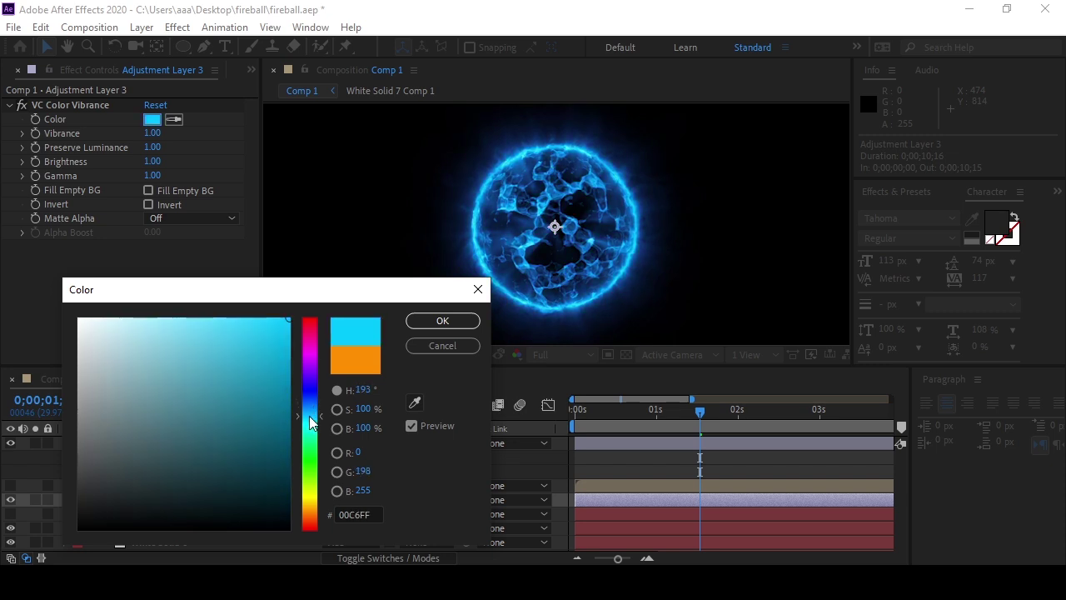
mouse_move(304, 470)
mouse_down()
mouse_move(312, 500)
mouse_move(309, 372)
mouse_up()
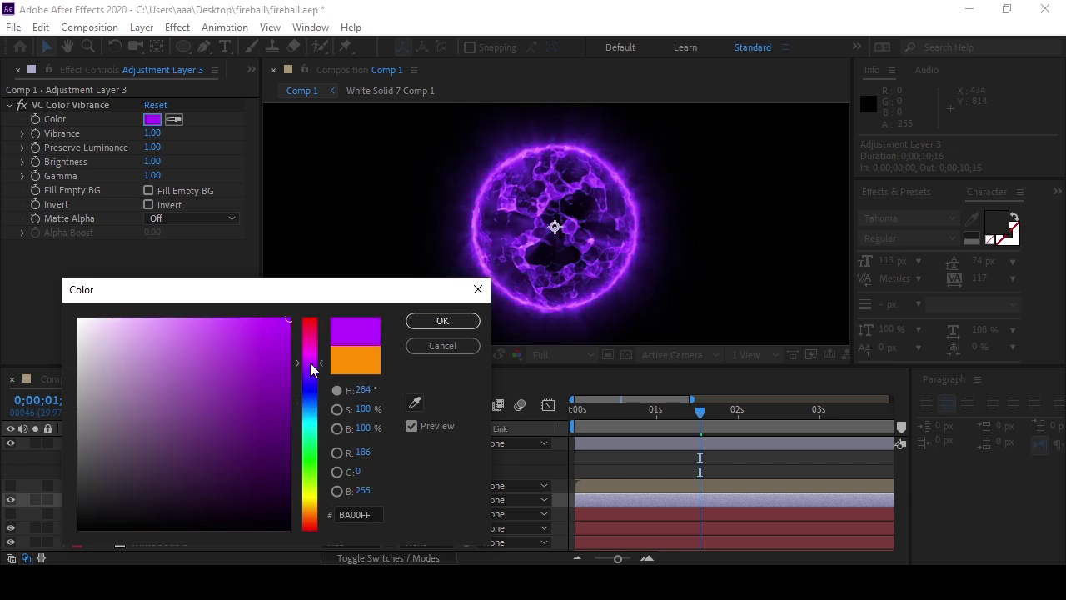
mouse_move(306, 301)
mouse_down()
mouse_move(307, 451)
mouse_move(308, 405)
mouse_move(308, 423)
mouse_up()
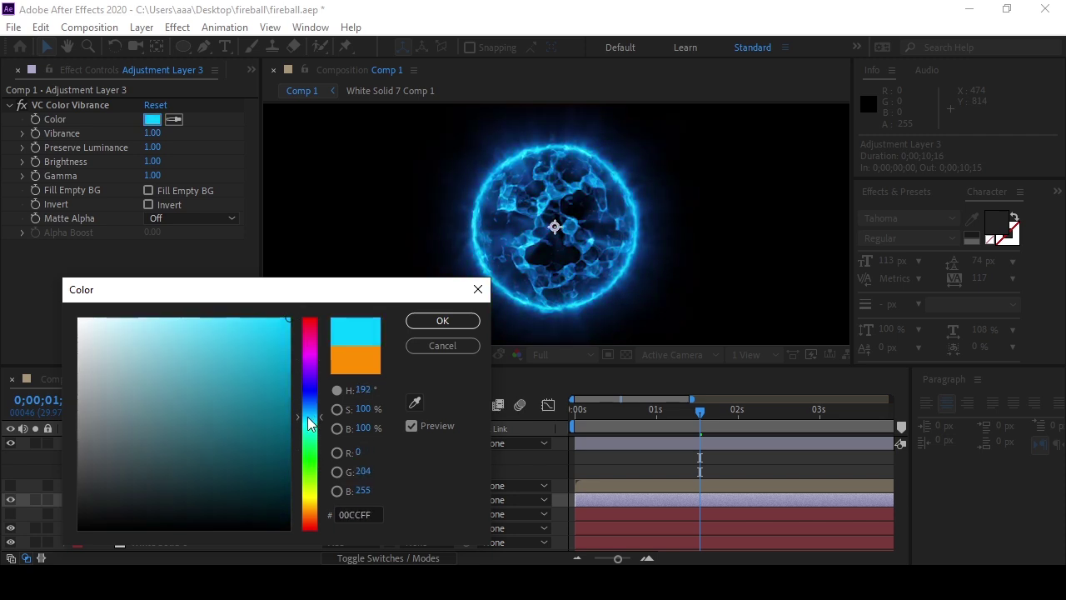
click(442, 321)
click(579, 417)
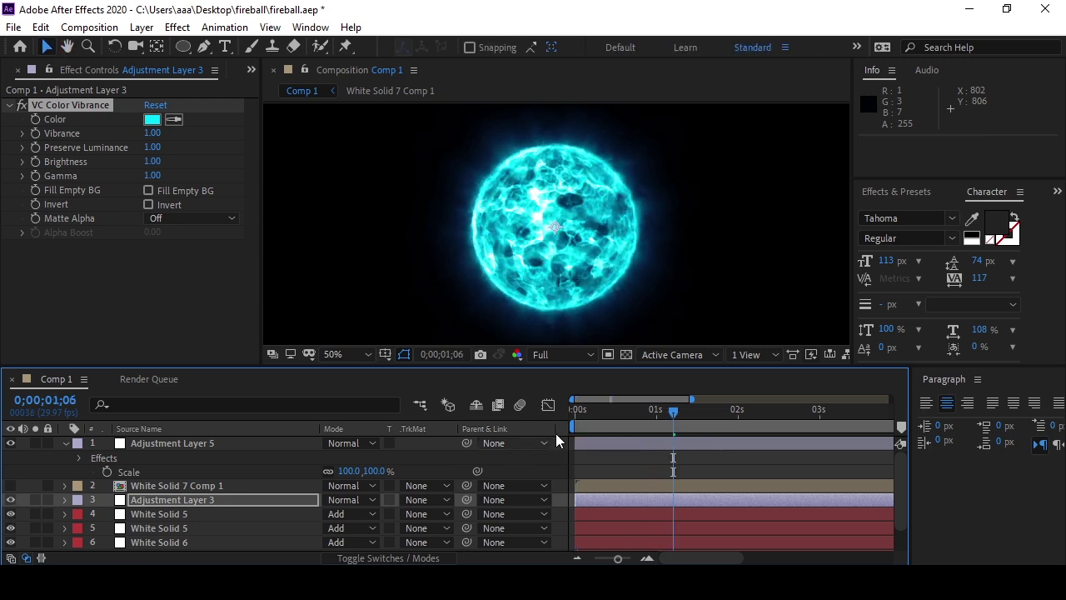
click(597, 413)
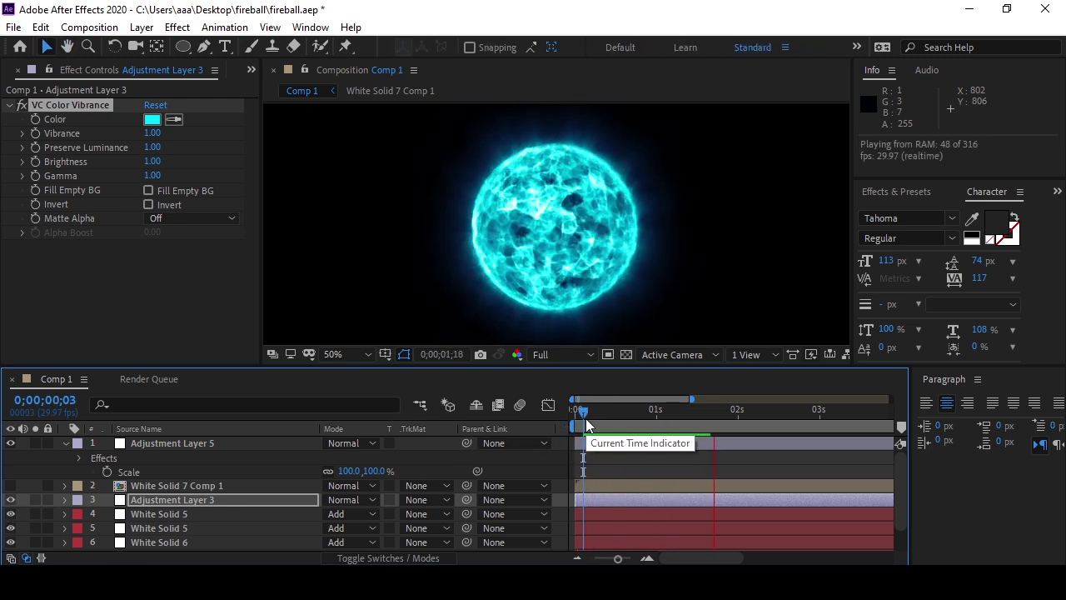